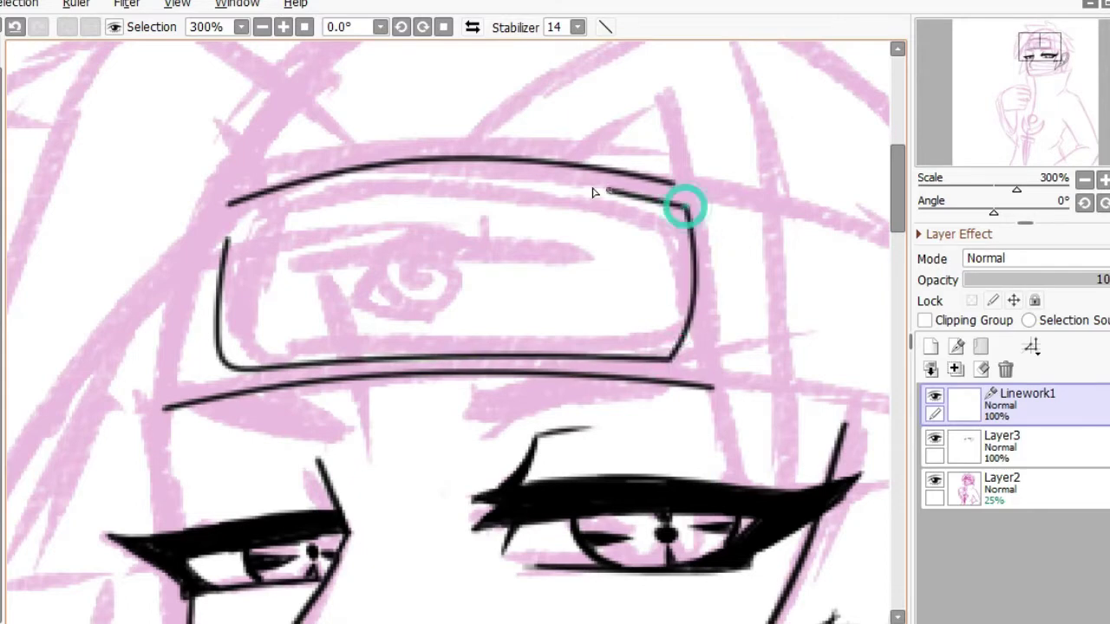
Close the top outline of the forehead plate and merge the linework layer down into Layer3.
drag(592, 192, 248, 217)
scroll(455, 260, up, 1)
click(930, 369)
Ink the spiral leaf emblem and side rivets on the forehead plate, and the filled black eyebrows beneath the headband.
mouse_move(474, 220)
mouse_down()
mouse_move(424, 257)
mouse_move(417, 305)
mouse_up()
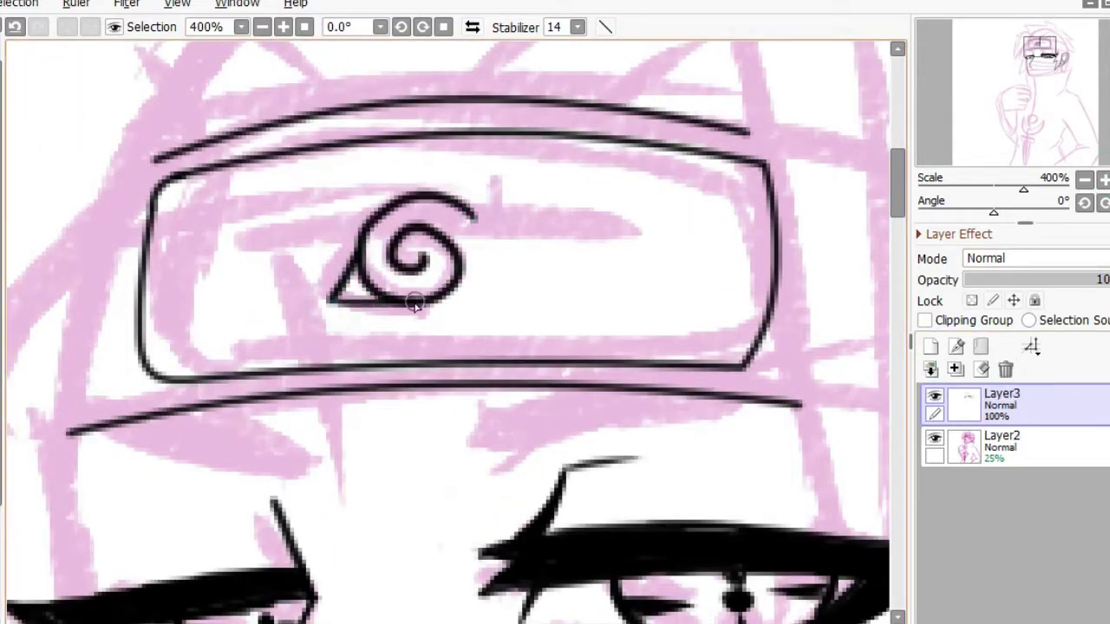
click(726, 325)
click(1083, 178)
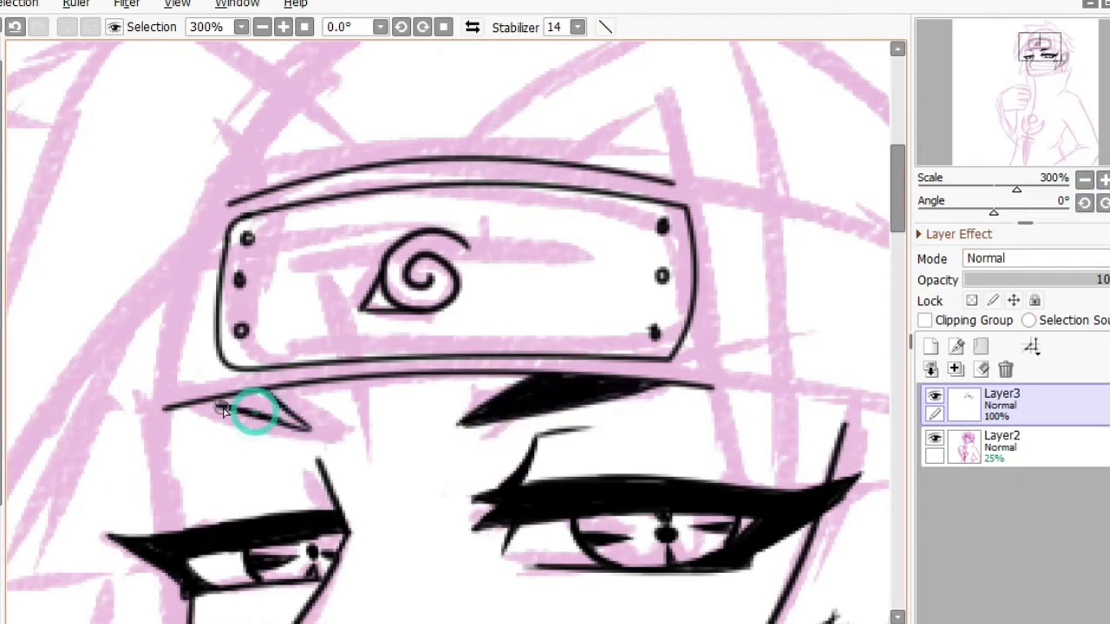
Ink the curled fingers of the raised fist over the pink sketch, including the fingertips and the gaps between fingers.
scroll(868, 354, down, 10)
drag(280, 247, 612, 318)
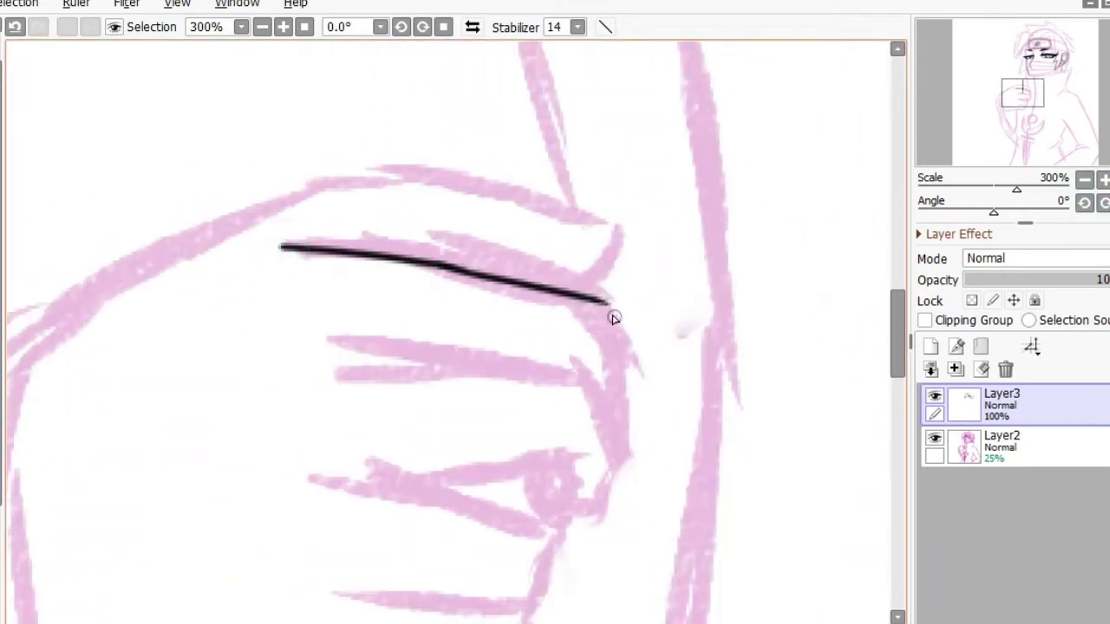
drag(407, 481, 525, 489)
scroll(463, 300, down, 5)
drag(360, 229, 483, 422)
drag(359, 346, 496, 359)
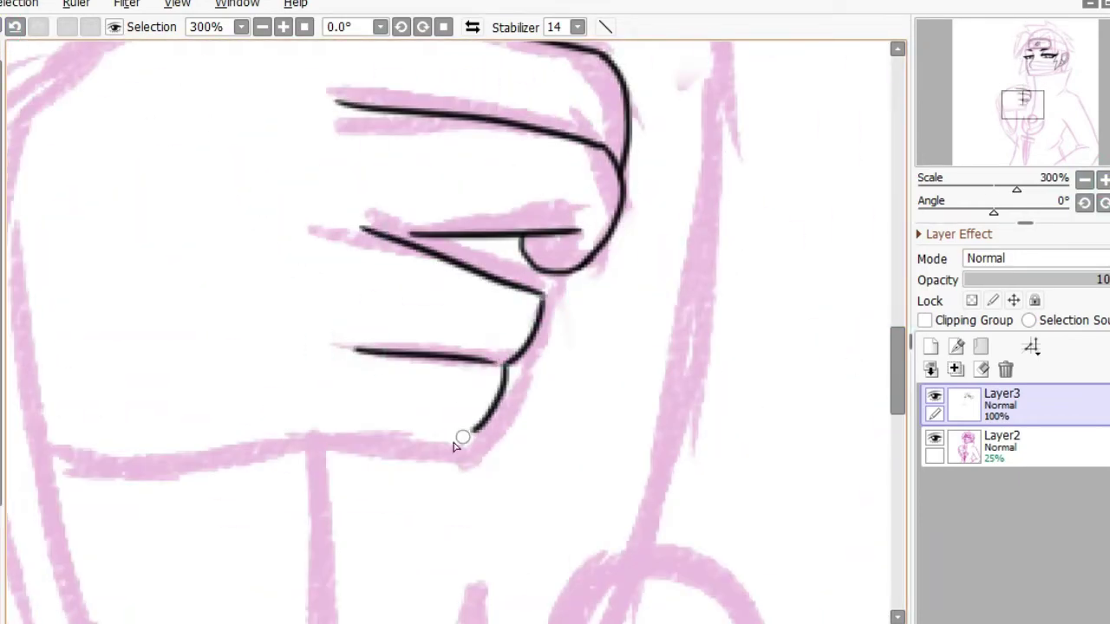
Outline the back of the raised hand and add short knuckle marks behind the fingers.
drag(25, 470, 495, 372)
drag(197, 335, 273, 335)
drag(258, 215, 339, 217)
scroll(280, 367, up, 5)
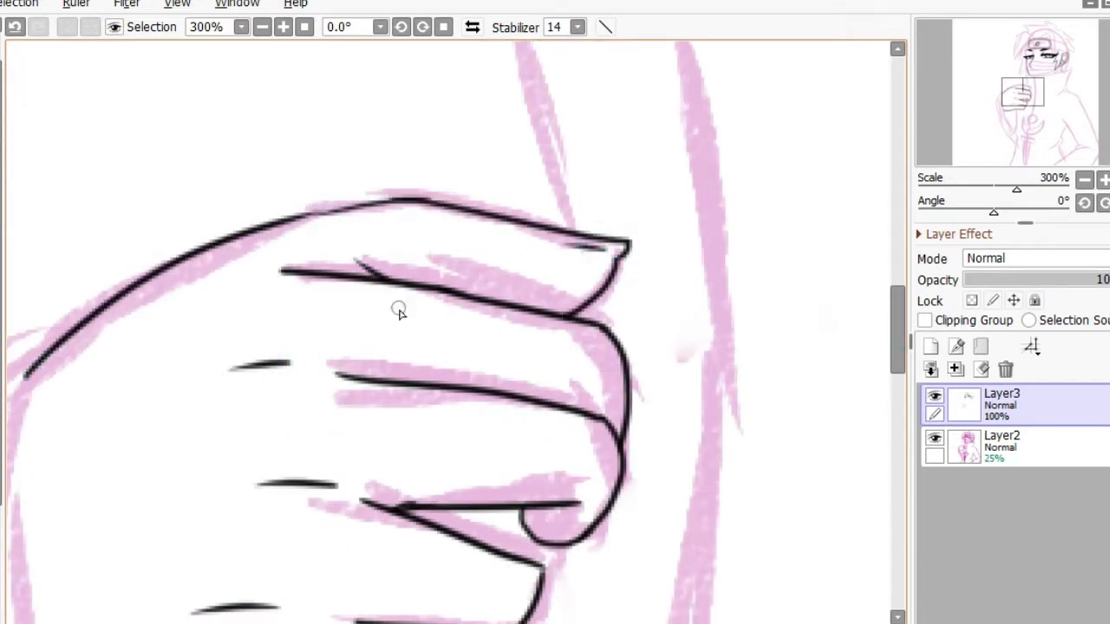
Transform the inked hand to a smaller size within the sketched fist and apply the change.
scroll(399, 310, down, 5)
key(minus)
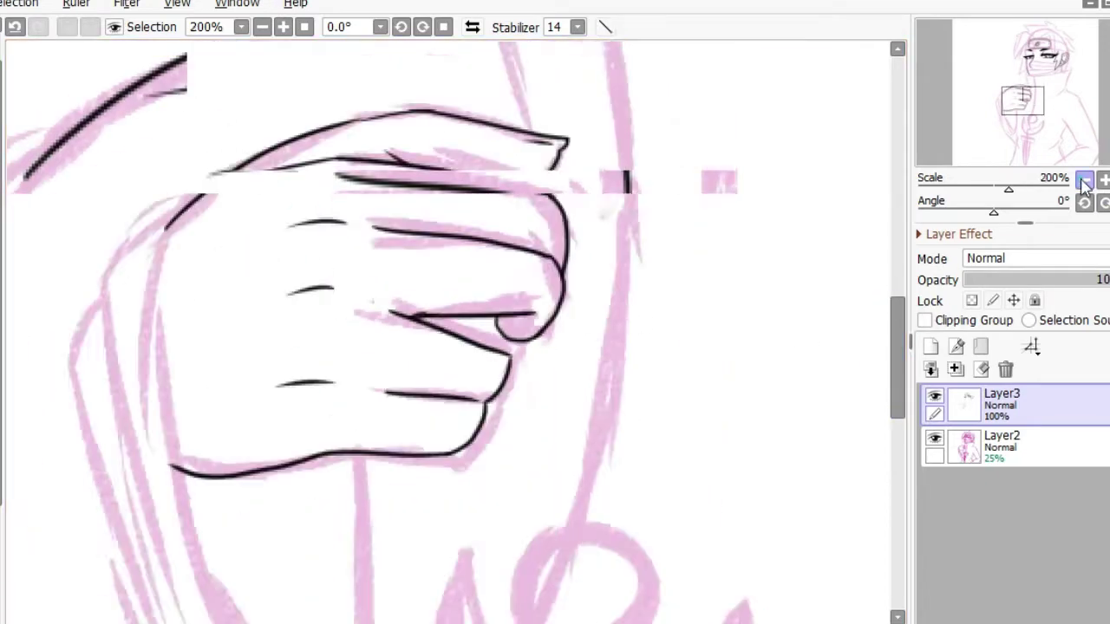
drag(347, 139, 339, 144)
key(ctrl+t)
drag(278, 227, 277, 200)
key(minus)
key(minus)
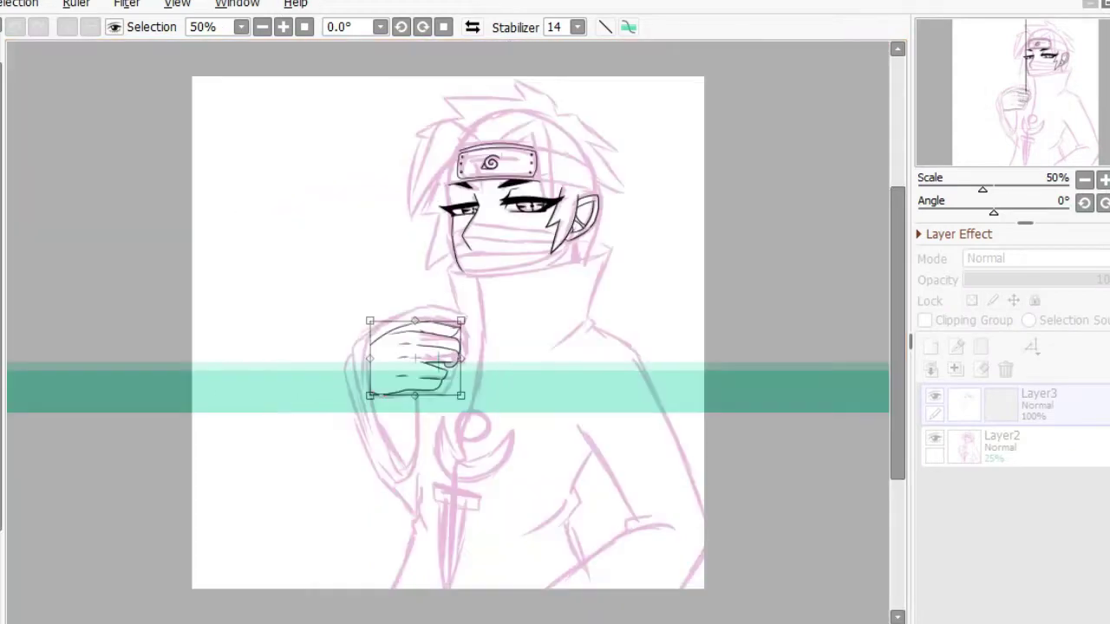
key(plus)
key(plus)
key(plus)
key(Return)
click(75, 6)
click(124, 27)
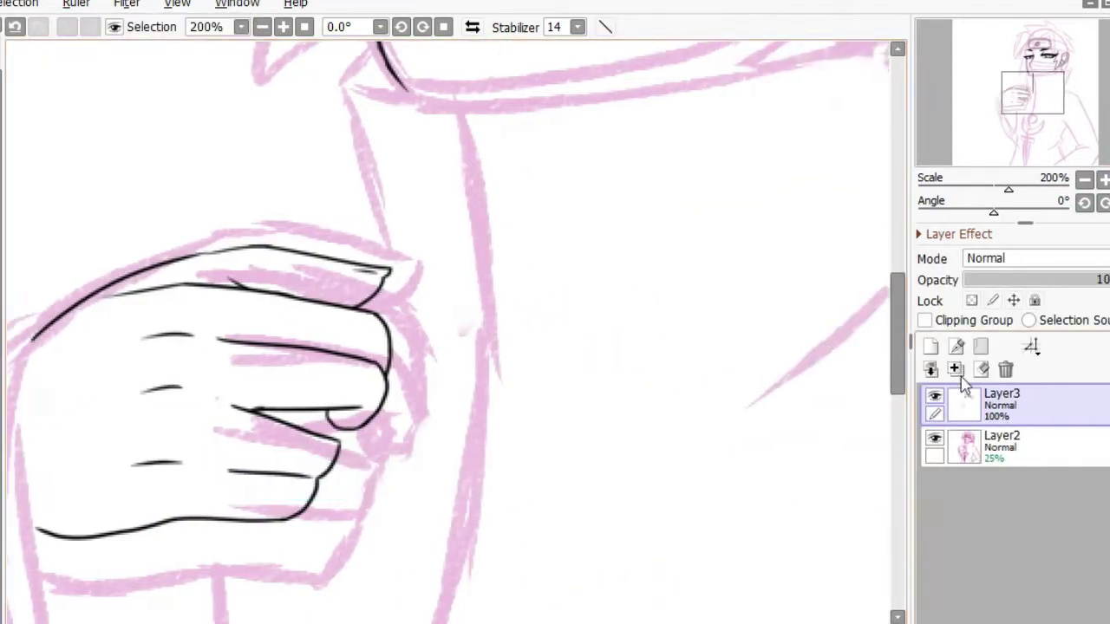
Ink the long pointed hair strands beside the headband on the image's left side of the face.
scroll(169, 355, up, 10)
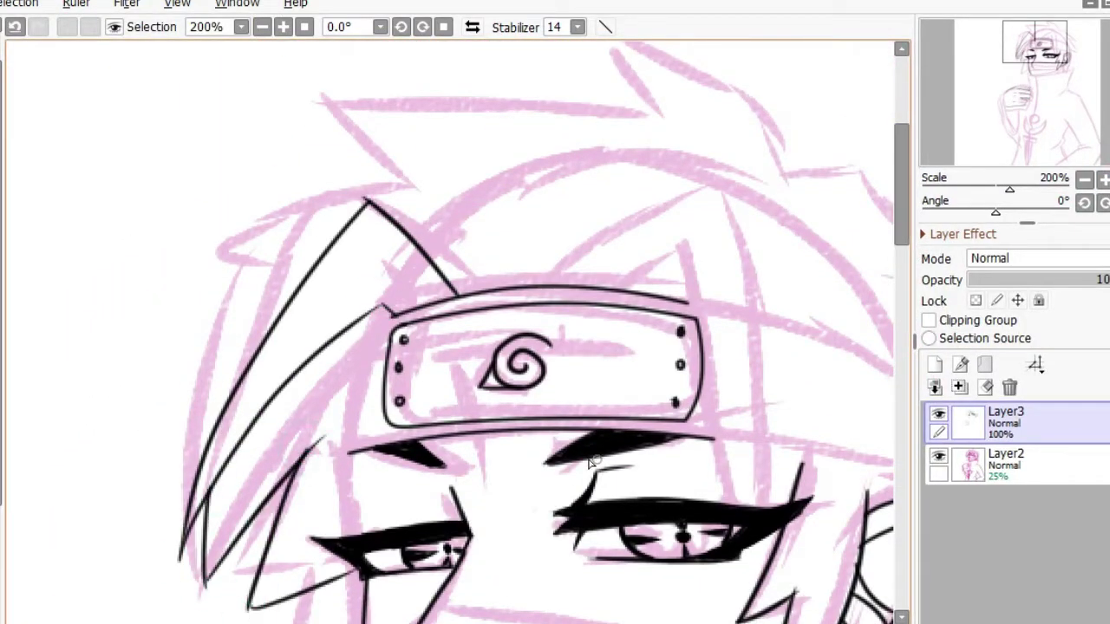
scroll(589, 464, down, 5)
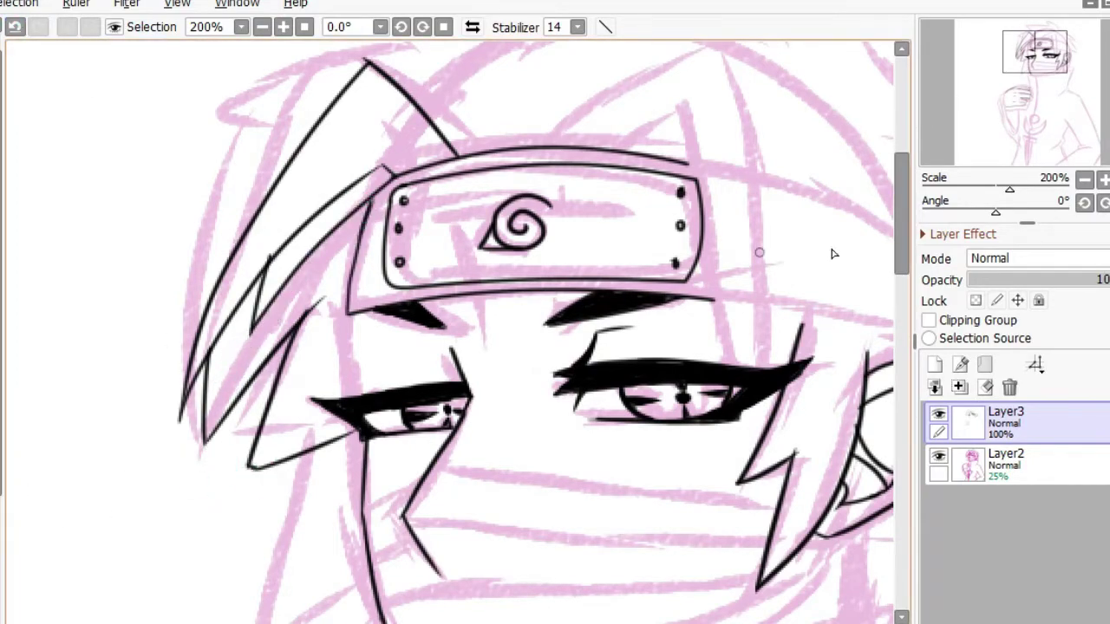
Ink the bangs over the right end of the headband using a linework layer, and merge that layer down.
key(plus)
key(plus)
key(minus)
key(minus)
scroll(203, 376, down, 10)
scroll(471, 483, up, 8)
scroll(457, 213, up, 5)
scroll(457, 213, right, 8)
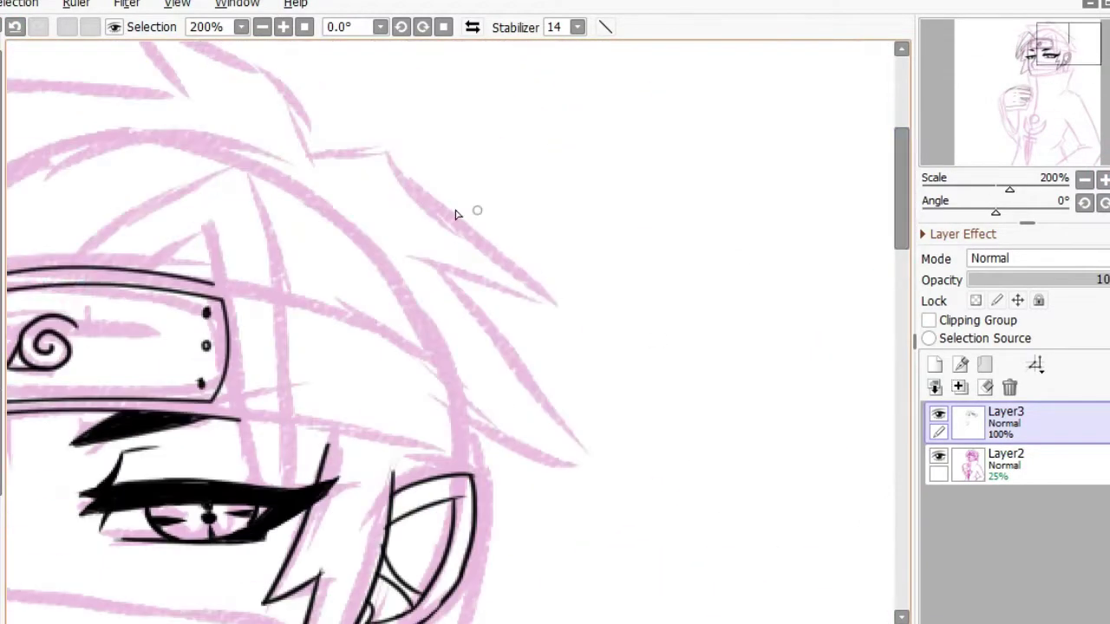
drag(208, 178, 65, 264)
click(935, 364)
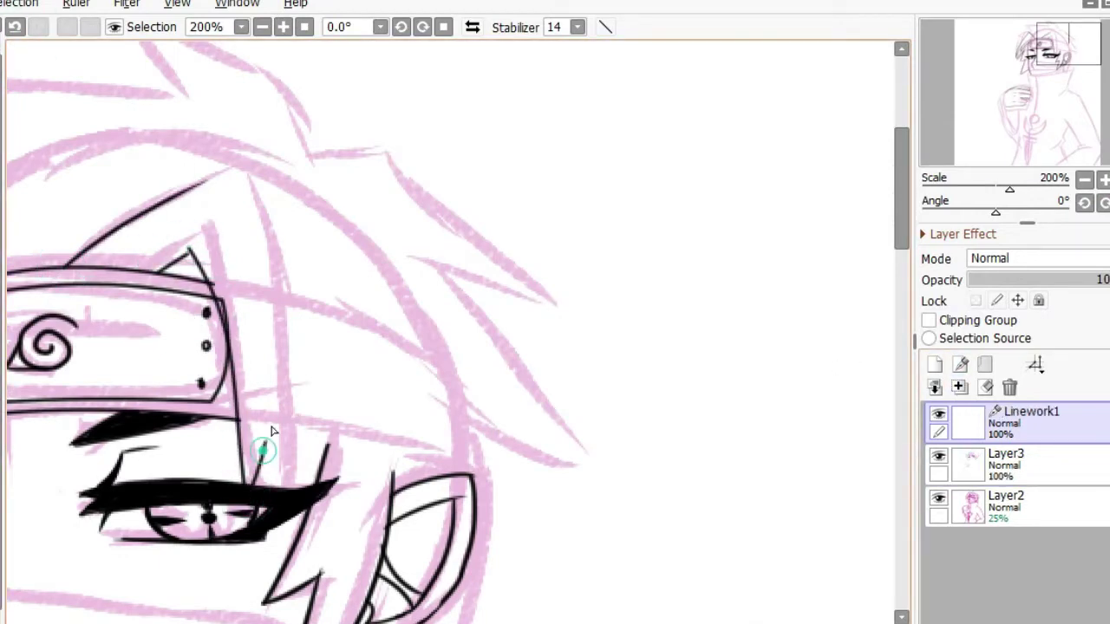
click(1009, 386)
Ink the spiky hair outline across the top of the head and down the side toward the ear.
scroll(230, 314, up, 2)
scroll(892, 235, left, 6)
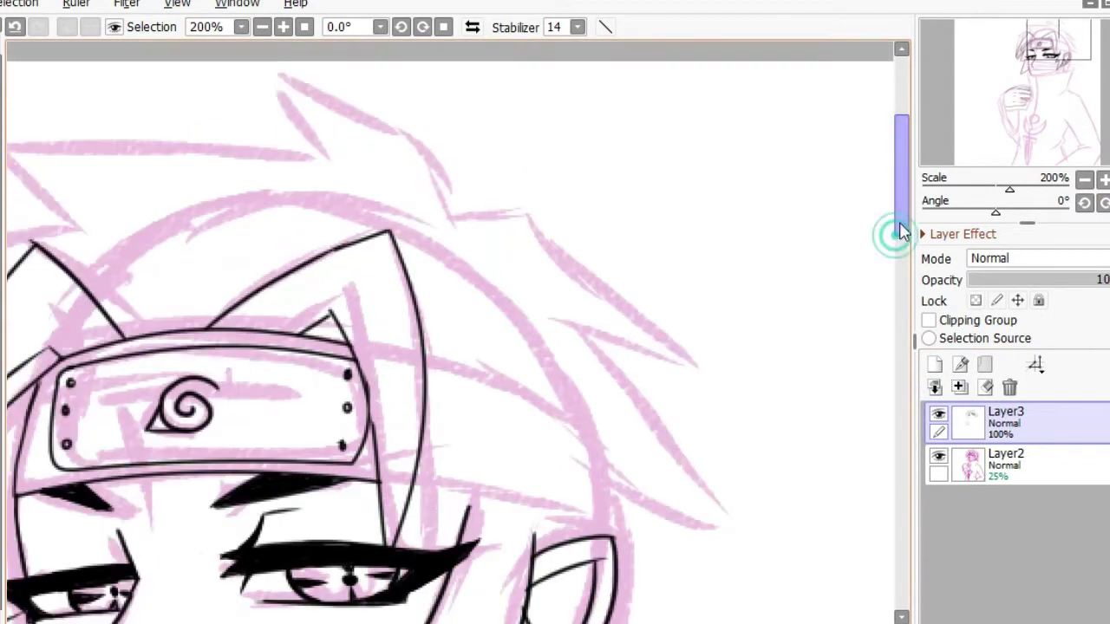
scroll(345, 488, right, 5)
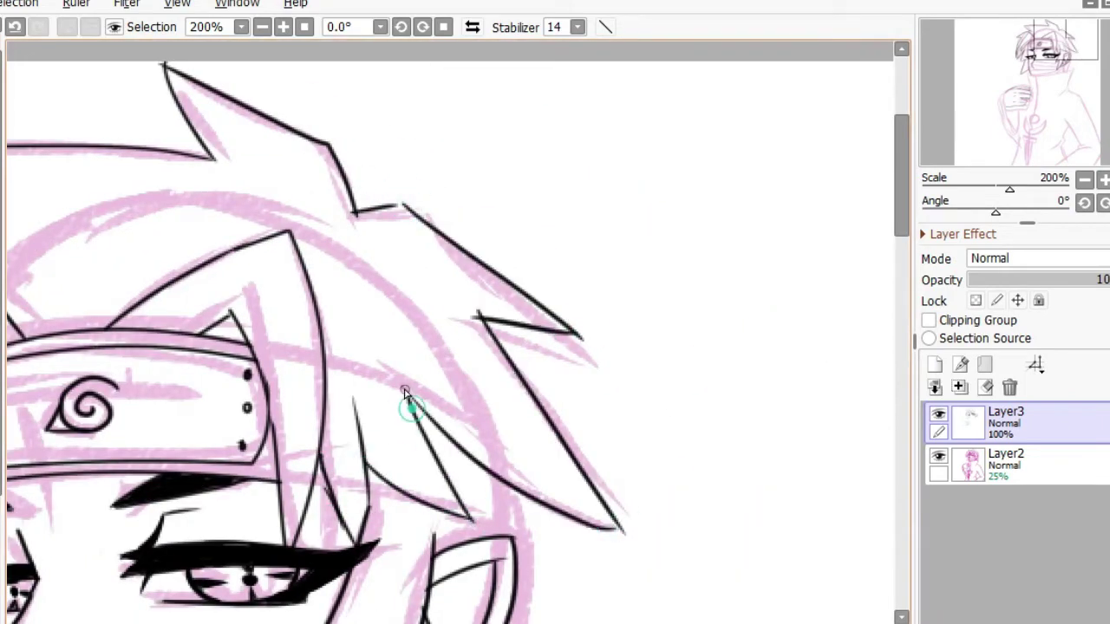
Join the hair tips at the side of the head and add the short headband strap lines above the ear.
key(ctrl+plus)
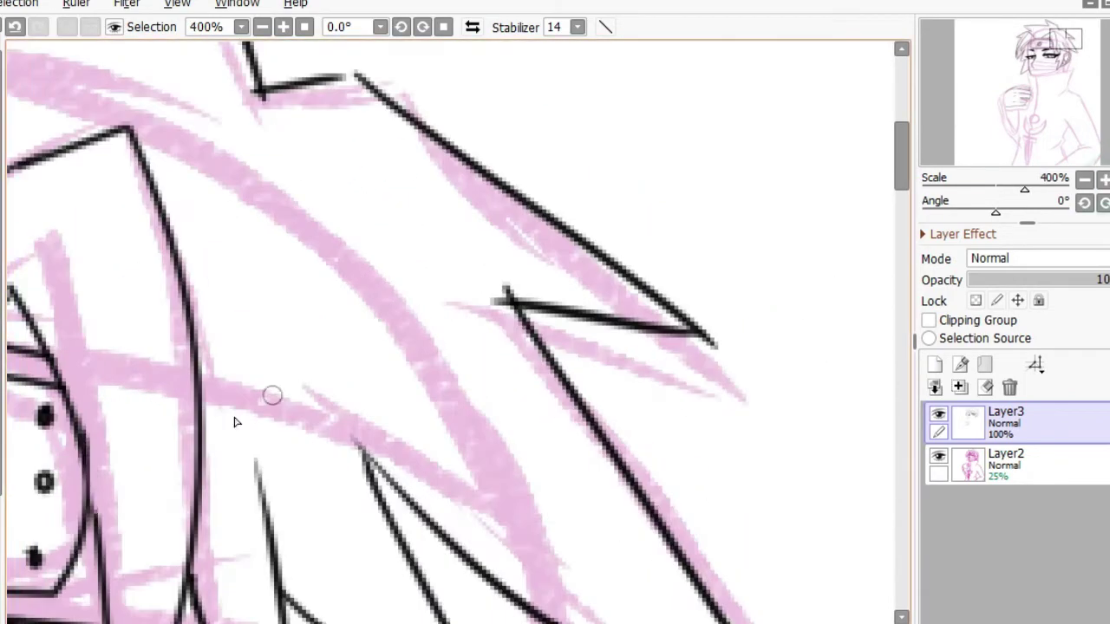
scroll(535, 415, down, 6)
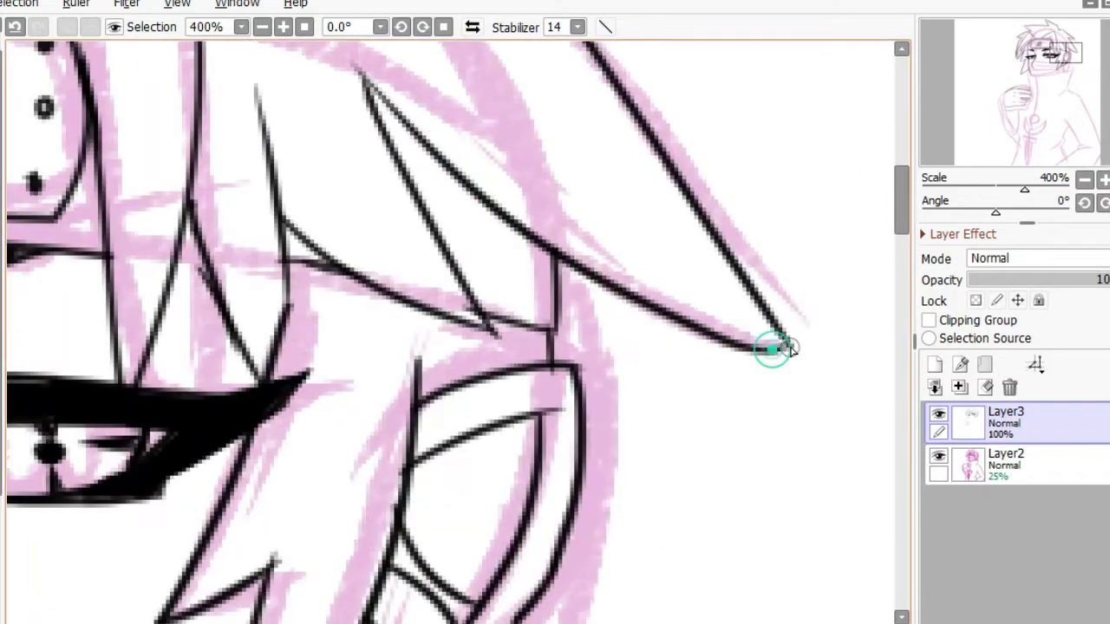
scroll(548, 379, up, 5)
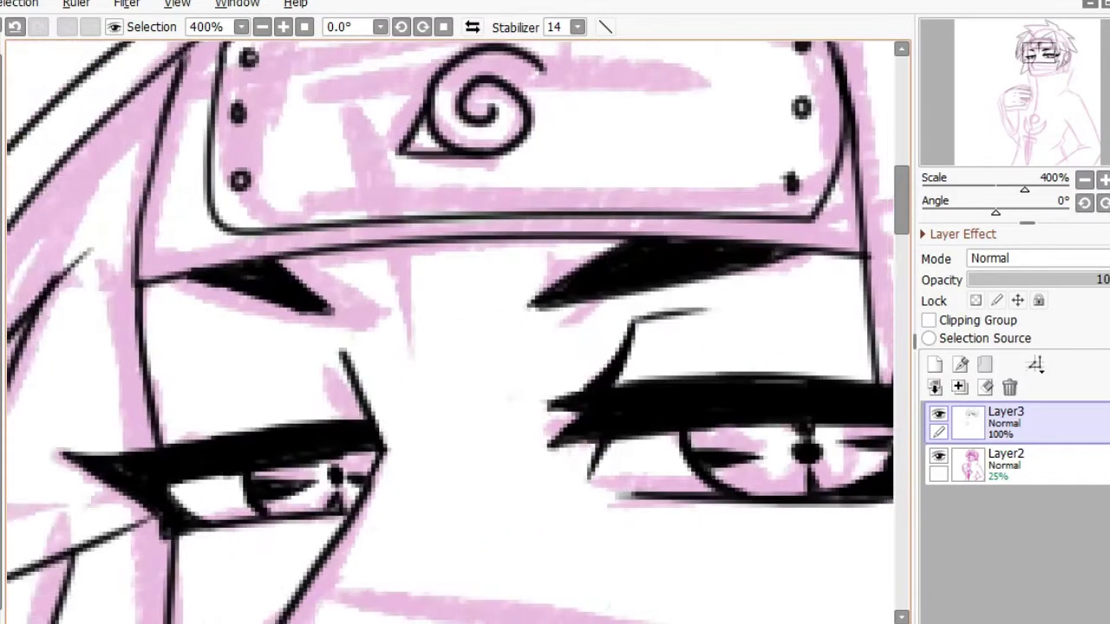
Ink the curved cuff edge running down from the back of the raised hand.
key(ctrl+minus)
key(ctrl+minus)
key(ctrl+minus)
key(ctrl+plus)
key(ctrl+plus)
drag(260, 398, 304, 557)
scroll(304, 520, down, 3)
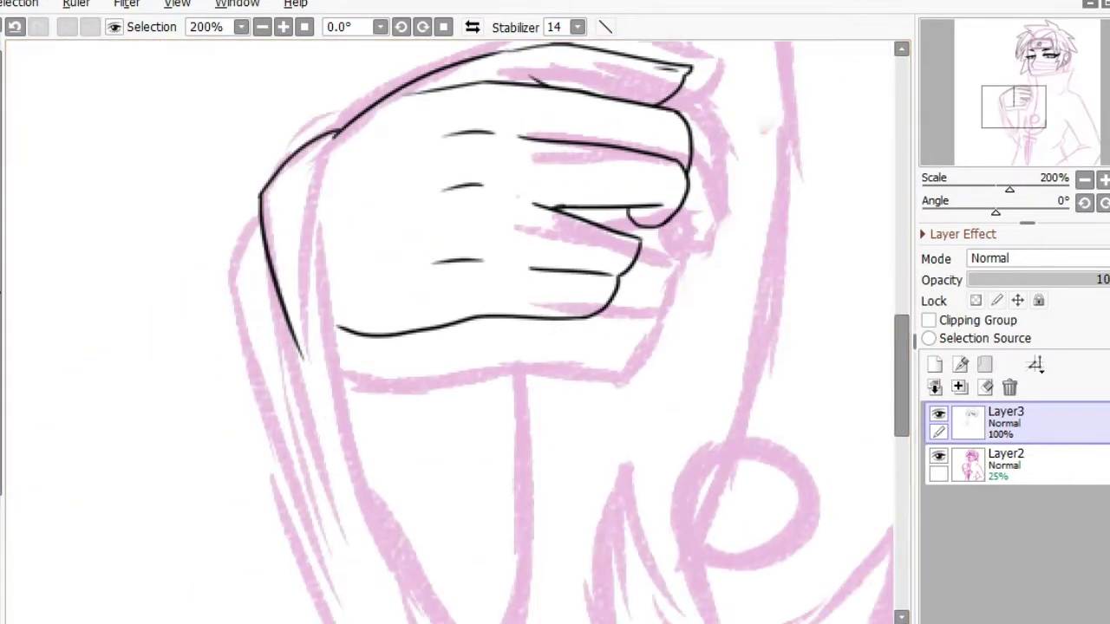
Add a new linework layer and ink the long inner sleeve edge from the raised hand down to the elbow.
click(960, 364)
drag(363, 485, 14, 27)
click(14, 27)
scroll(391, 390, down, 2)
drag(340, 196, 472, 529)
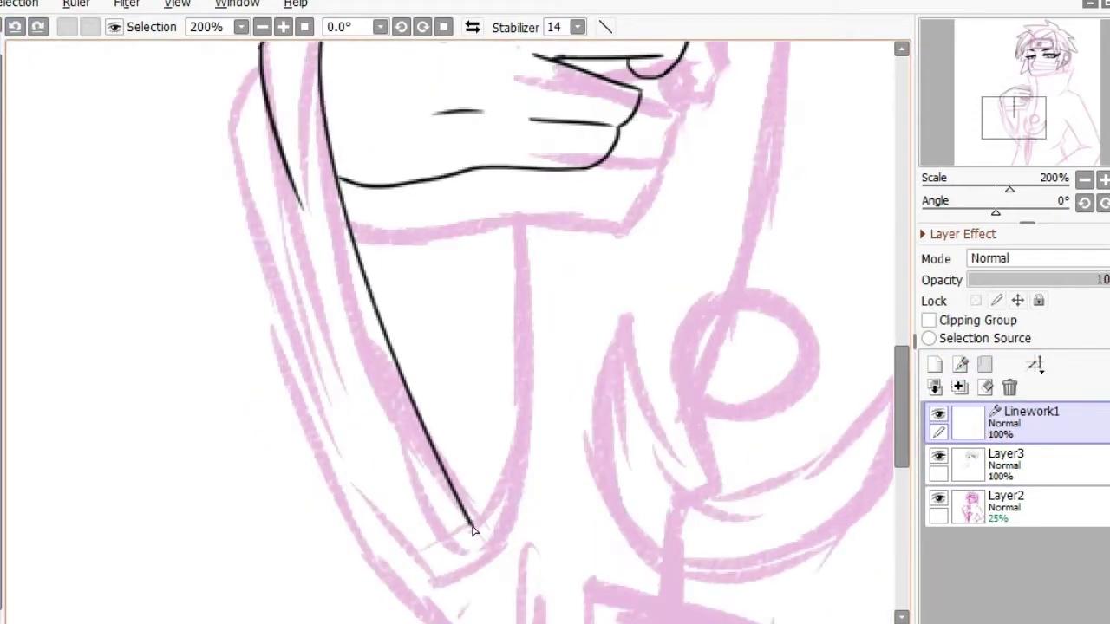
Ink the outer sleeve edge and the pointed lower end of the raised arm's sleeve with its elbow fold.
click(262, 67)
drag(521, 449, 512, 520)
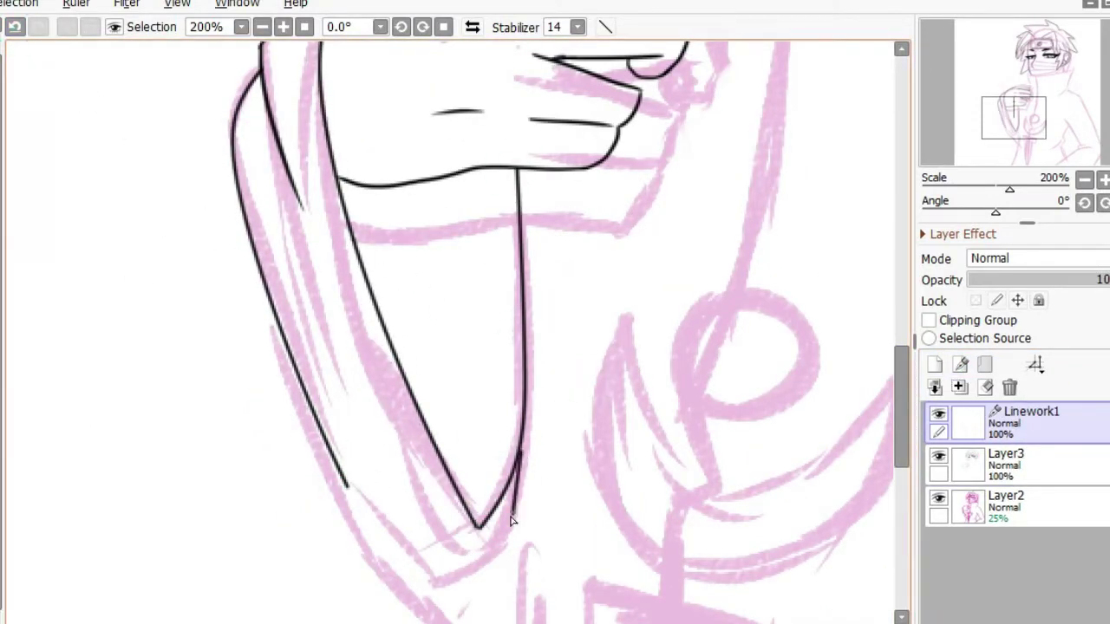
drag(395, 537, 382, 520)
scroll(316, 351, down, 2)
scroll(512, 312, up, 3)
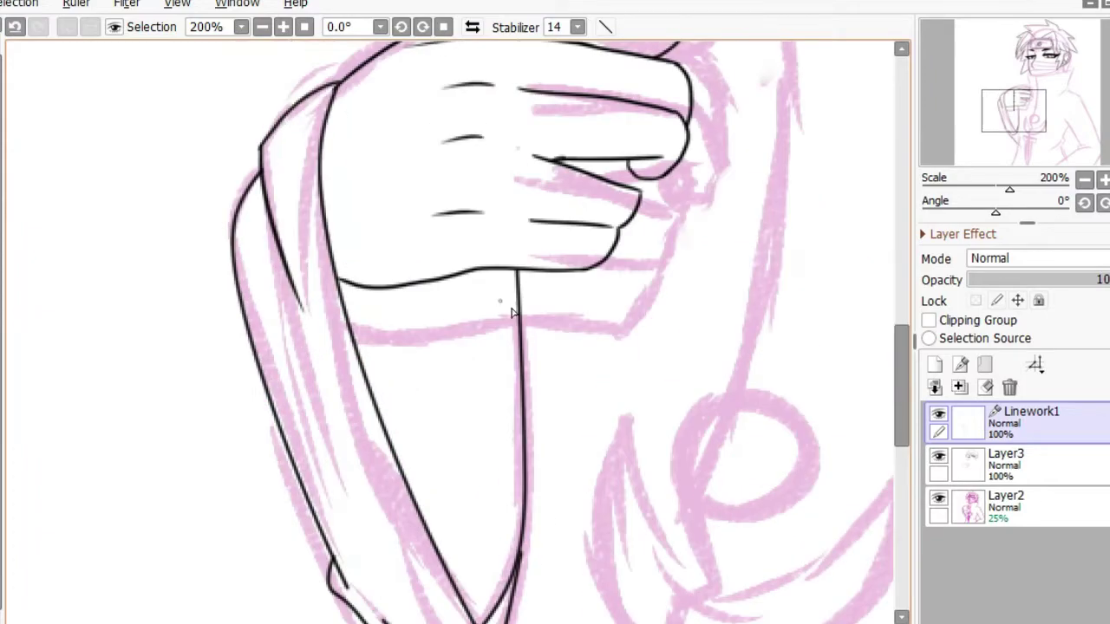
Ink the collar edge beside the raised hand and the thumb contour behind the fingers.
scroll(510, 299, down, 4)
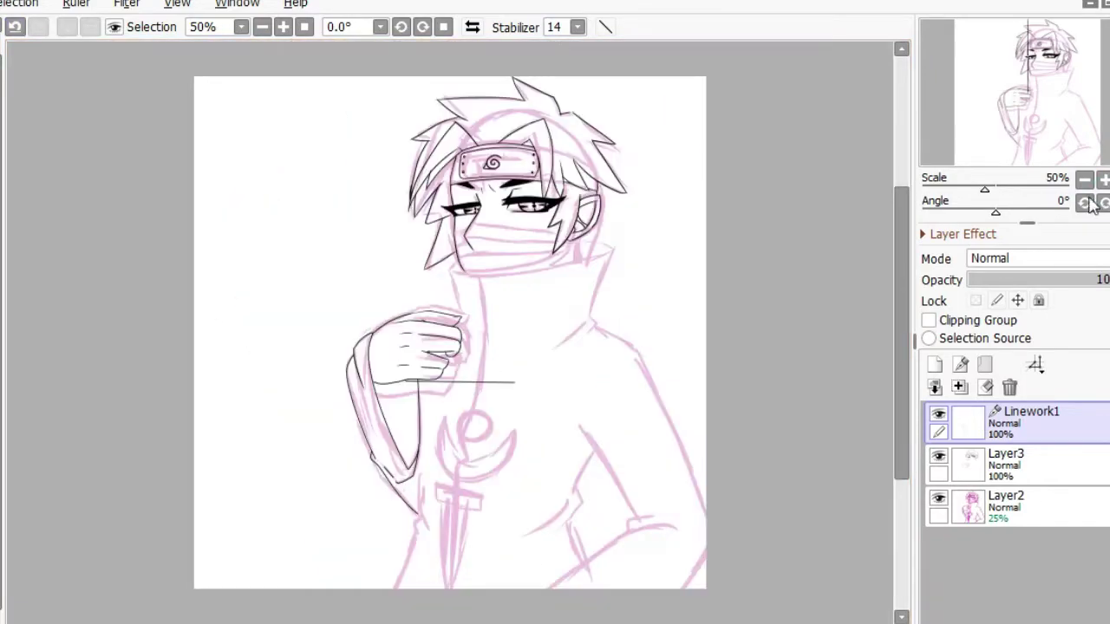
scroll(372, 436, up, 2)
scroll(138, 174, up, 2)
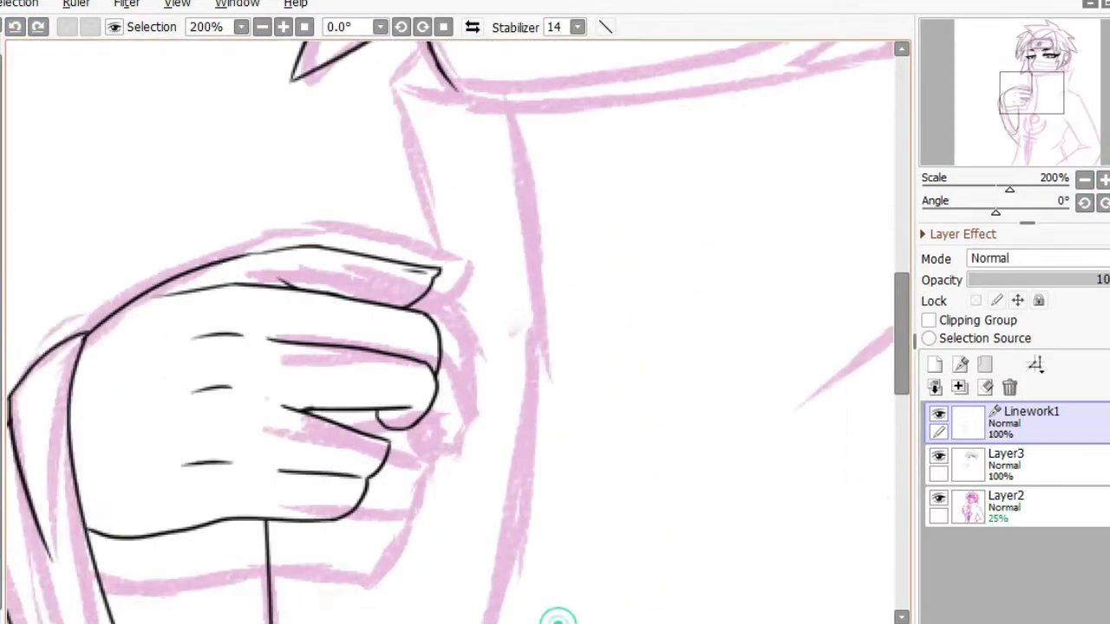
scroll(269, 316, up, 3)
scroll(328, 535, down, 3)
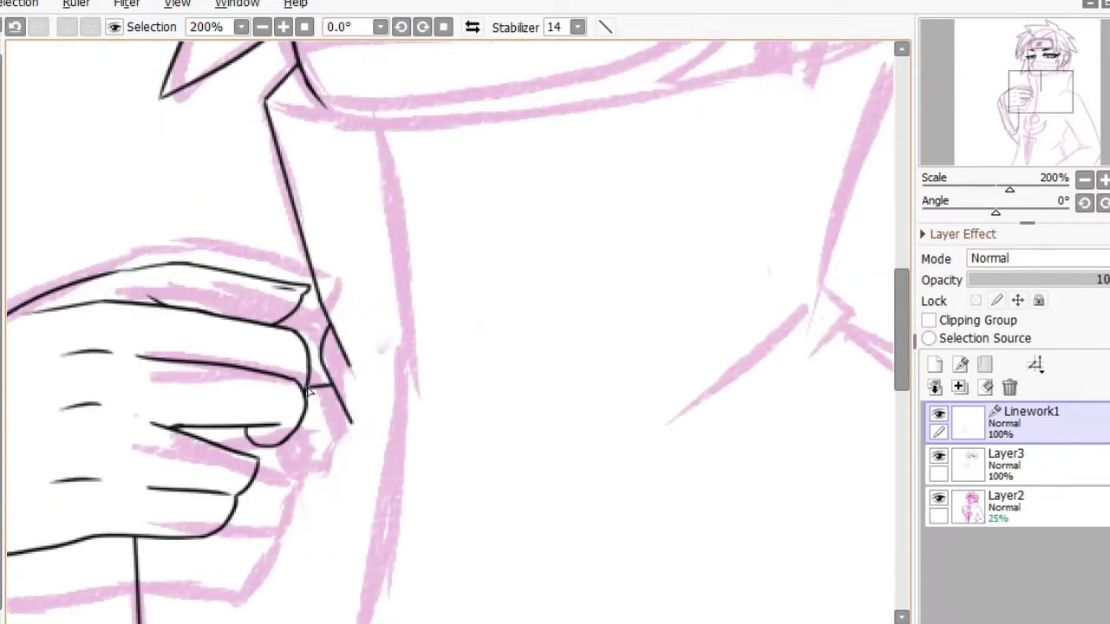
Ink the high collar's curved upper rim and its far pointed corner and side edge.
drag(547, 140, 845, 43)
mouse_move(845, 44)
mouse_down()
mouse_move(710, 34)
mouse_move(677, 229)
mouse_up()
drag(678, 169, 673, 415)
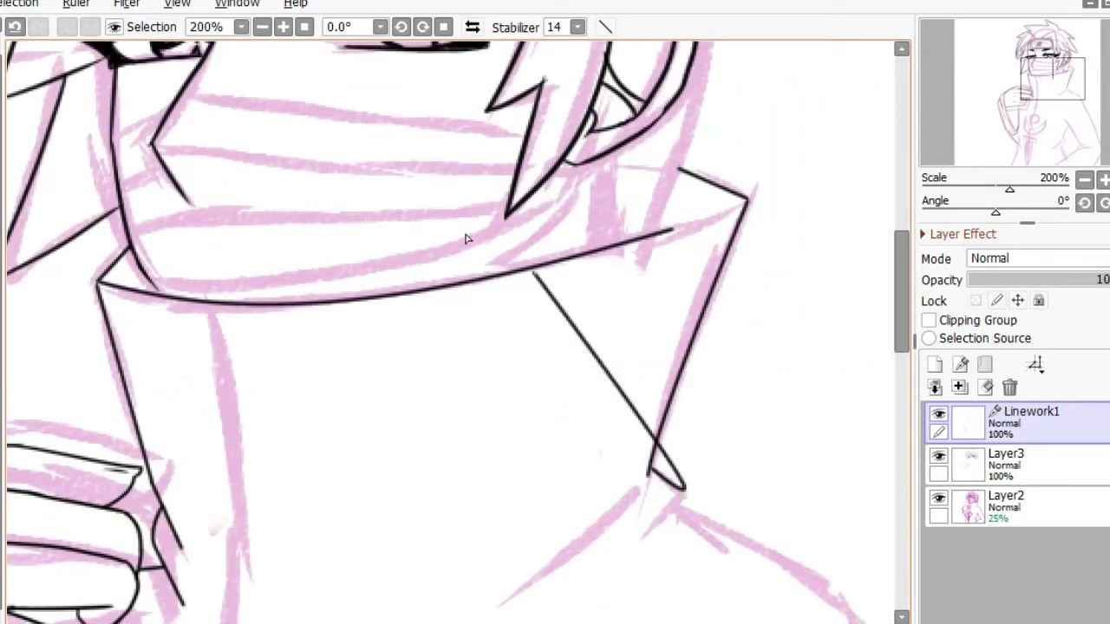
Ink the crease below the collar, the waist folds and the forearm line of the lowered arm.
scroll(413, 310, down, 5)
mouse_move(668, 248)
mouse_down()
mouse_move(595, 453)
mouse_move(424, 598)
mouse_up()
scroll(626, 208, down, 4)
drag(626, 208, 516, 333)
drag(563, 282, 620, 451)
Ink the inner edge of the lowered arm's upper sleeve.
scroll(728, 273, right, 3)
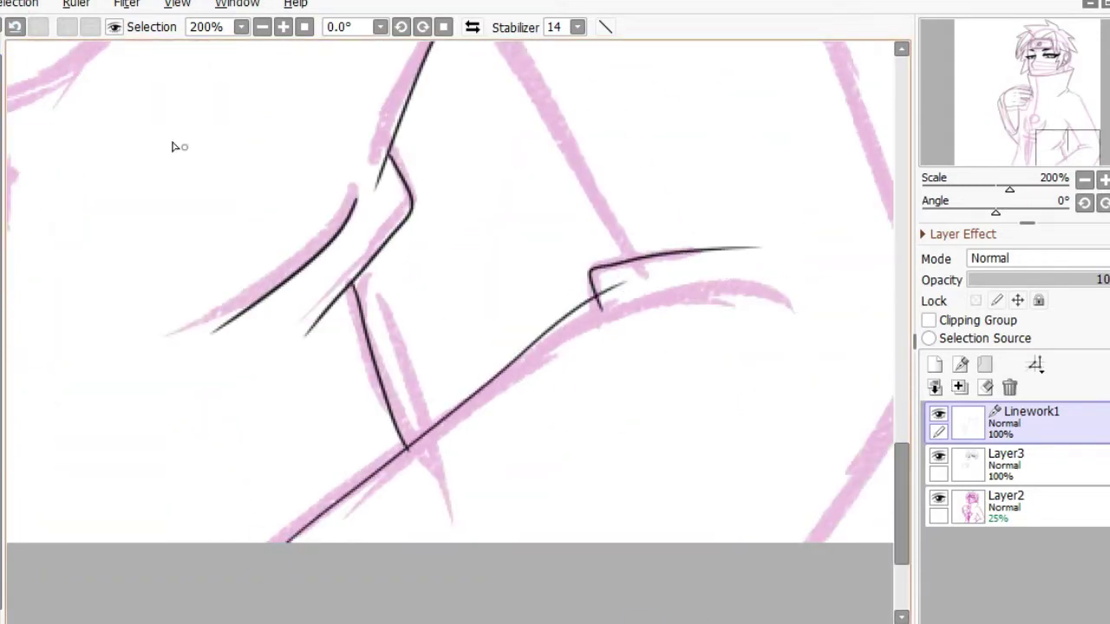
scroll(280, 599, up, 5)
scroll(280, 599, right, 3)
drag(148, 186, 347, 486)
scroll(609, 345, down, 4)
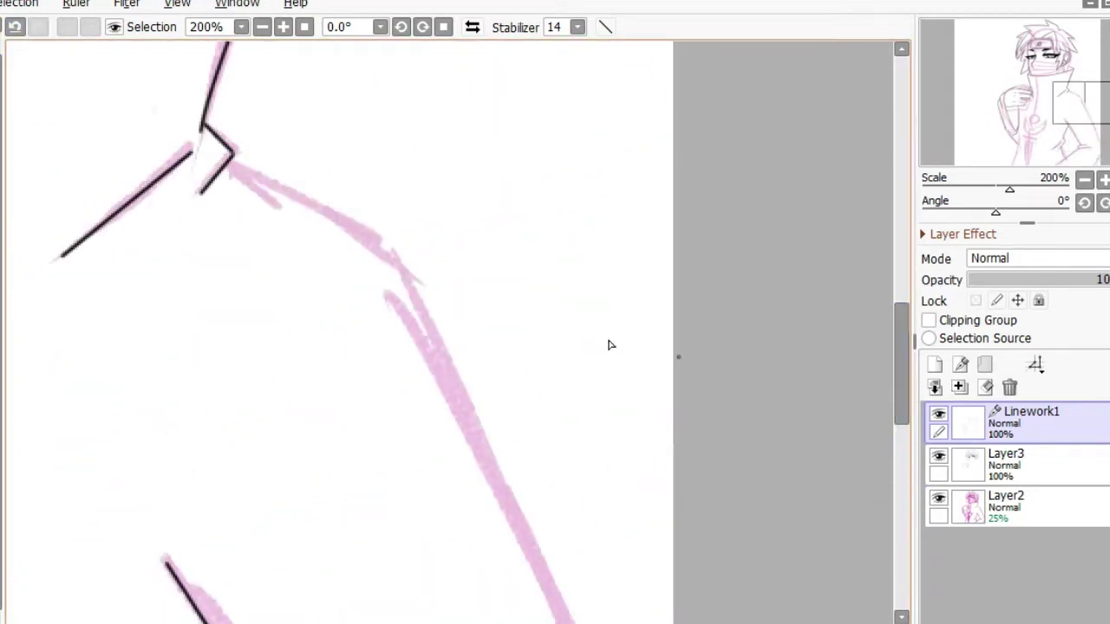
Ink the outer contour of the lowered arm from the shoulder toward the canvas edge.
drag(519, 537, 542, 579)
drag(901, 364, 902, 468)
scroll(632, 496, down, 2)
mouse_move(547, 76)
mouse_down()
mouse_move(667, 395)
mouse_move(579, 552)
mouse_up()
Ink the torso's side line beside the raised arm's elbow, undoing the first stroke and redrawing it.
scroll(25, 259, left, 5)
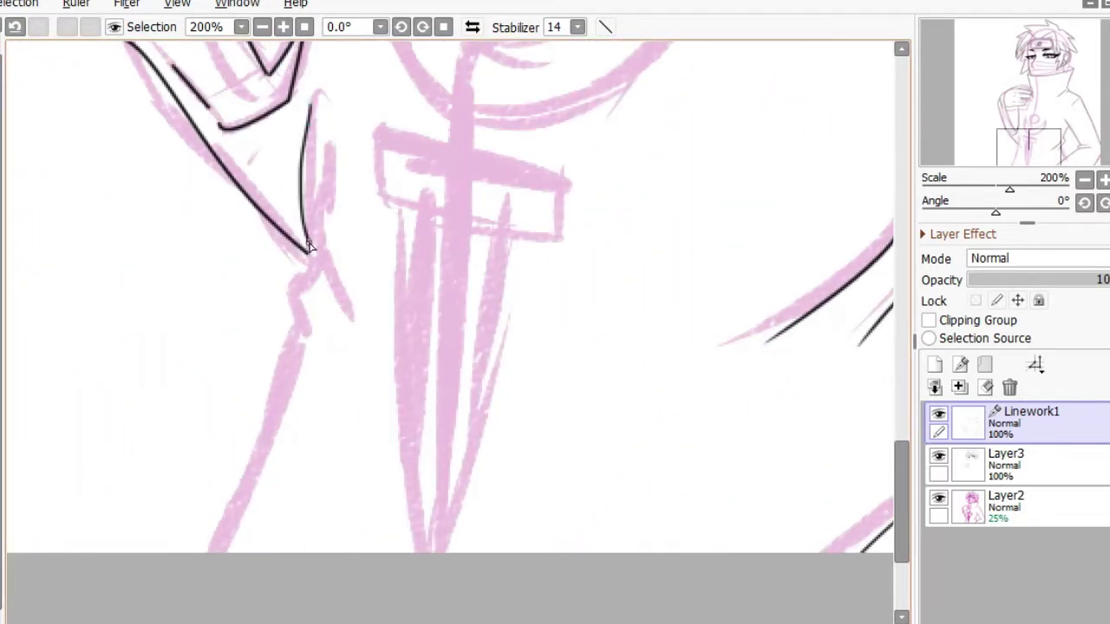
click(15, 27)
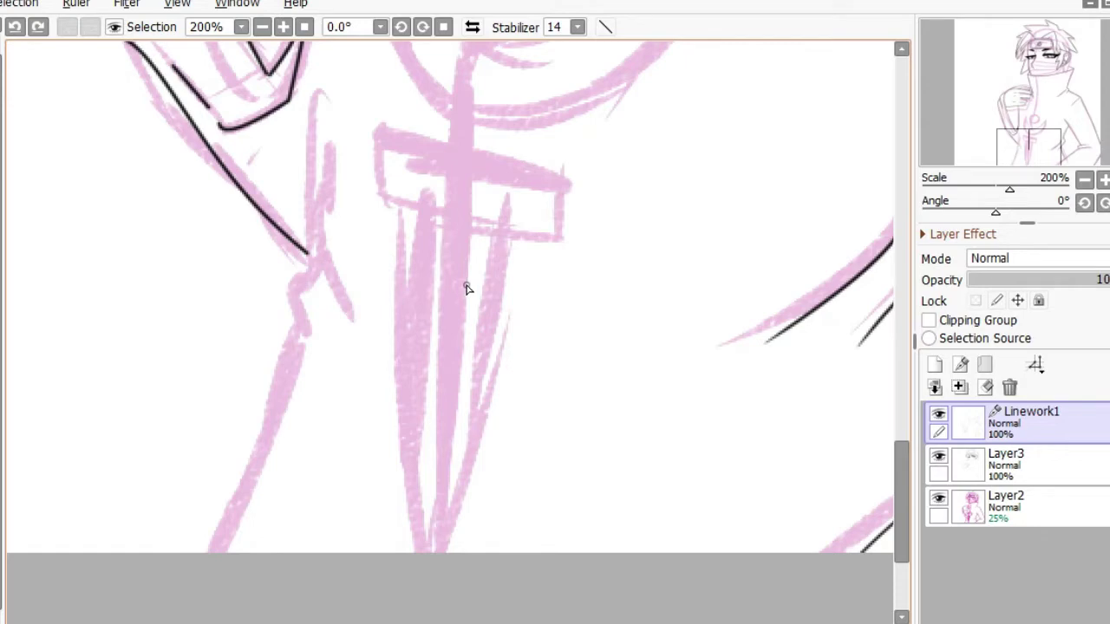
drag(312, 91, 319, 253)
Ink the coat's front seam from the collar down through the chest emblem to the bottom of the canvas.
scroll(306, 252, up, 5)
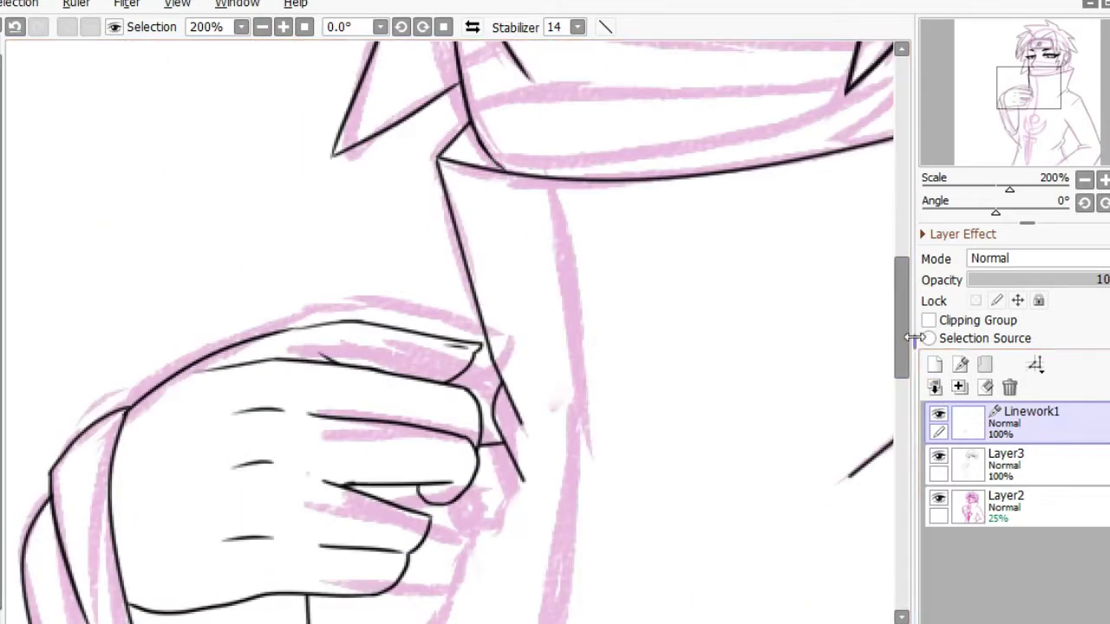
scroll(664, 307, down, 1)
scroll(546, 272, up, 1)
key(ctrl+z)
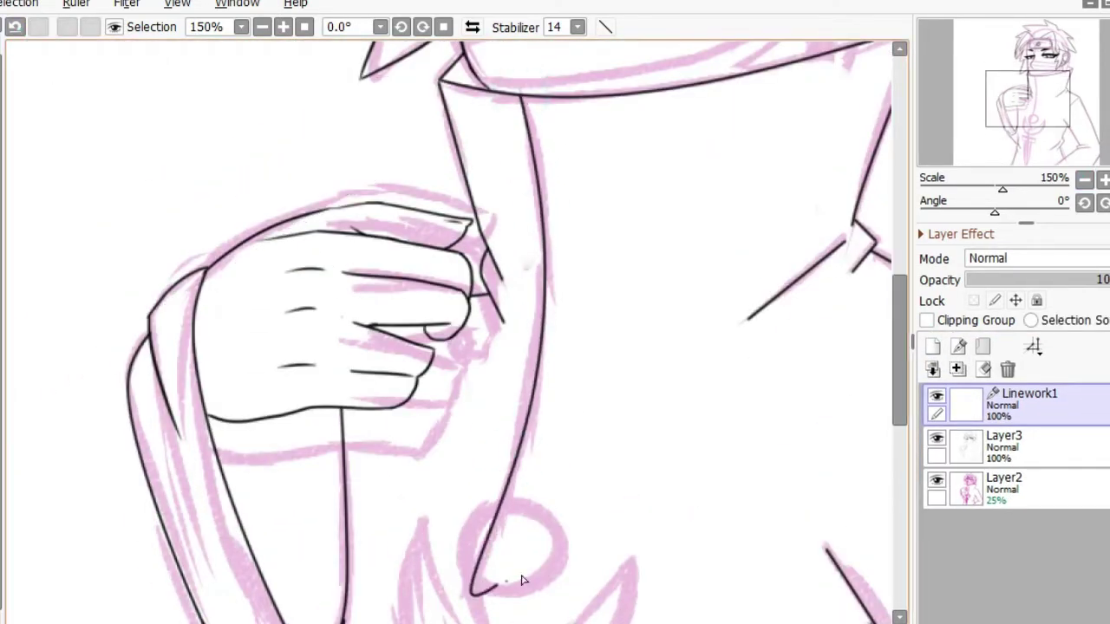
scroll(523, 580, down, 5)
drag(473, 265, 444, 618)
Ink the chest emblem's circle and crescent, and the crossguard and blade of the dagger below them.
scroll(824, 488, down, 3)
scroll(793, 436, up, 4)
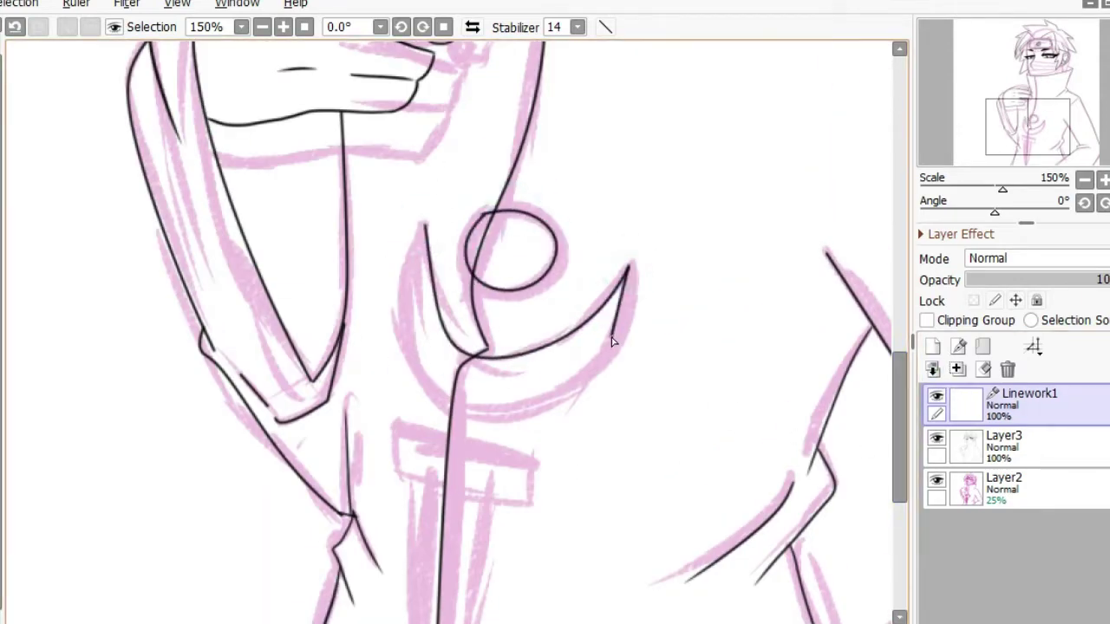
scroll(566, 365, down, 2)
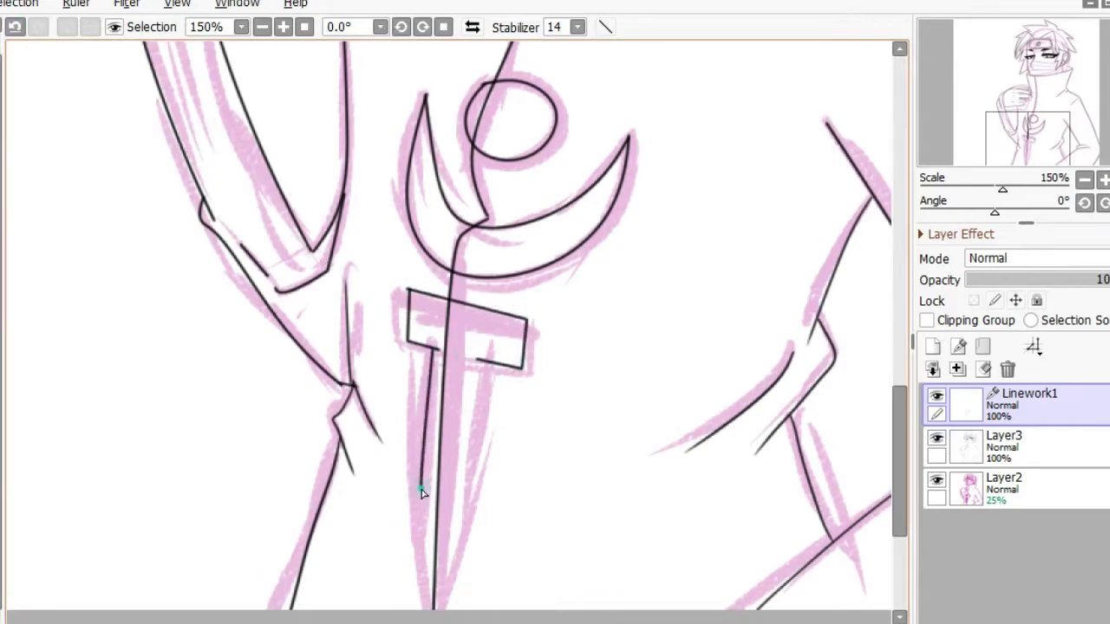
Ink the fold lines of the mask across the lower face and the neck lines inside the collar.
scroll(867, 434, up, 3)
scroll(803, 248, up, 2)
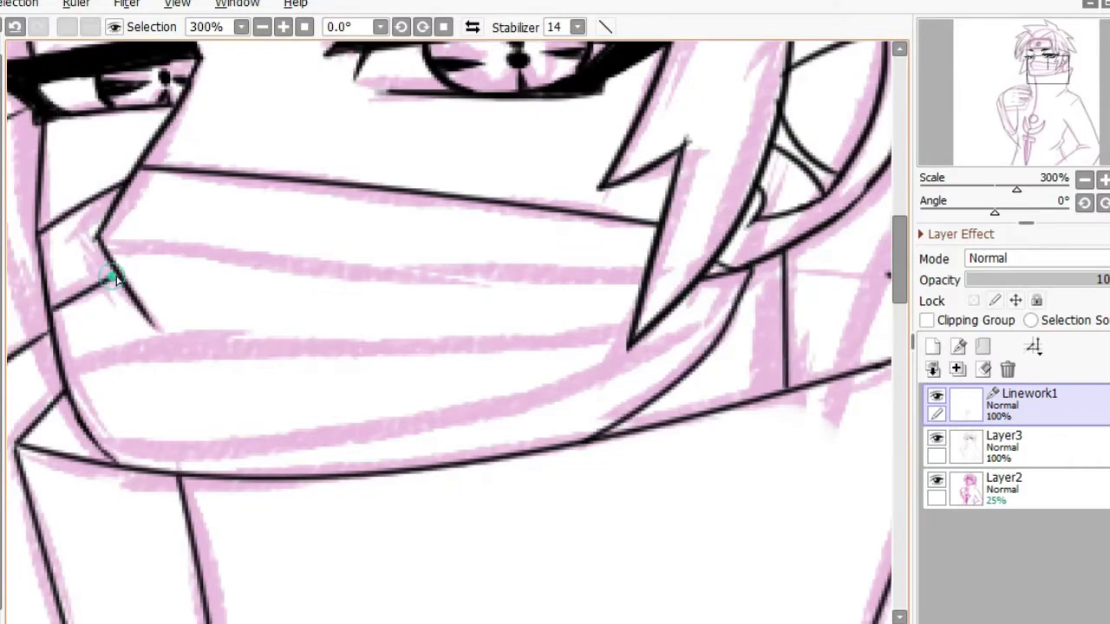
drag(102, 243, 659, 281)
drag(69, 372, 216, 347)
drag(899, 260, 899, 285)
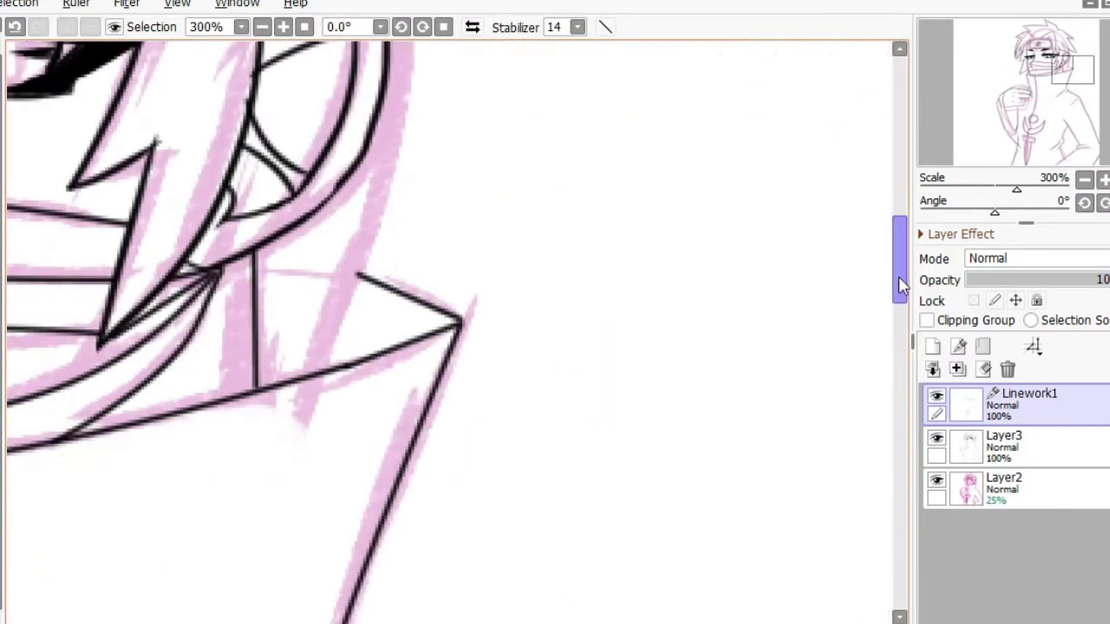
Delete the Linework1 layer and hide the pink sketch on Layer2.
click(1007, 369)
scroll(334, 397, down, 5)
click(937, 439)
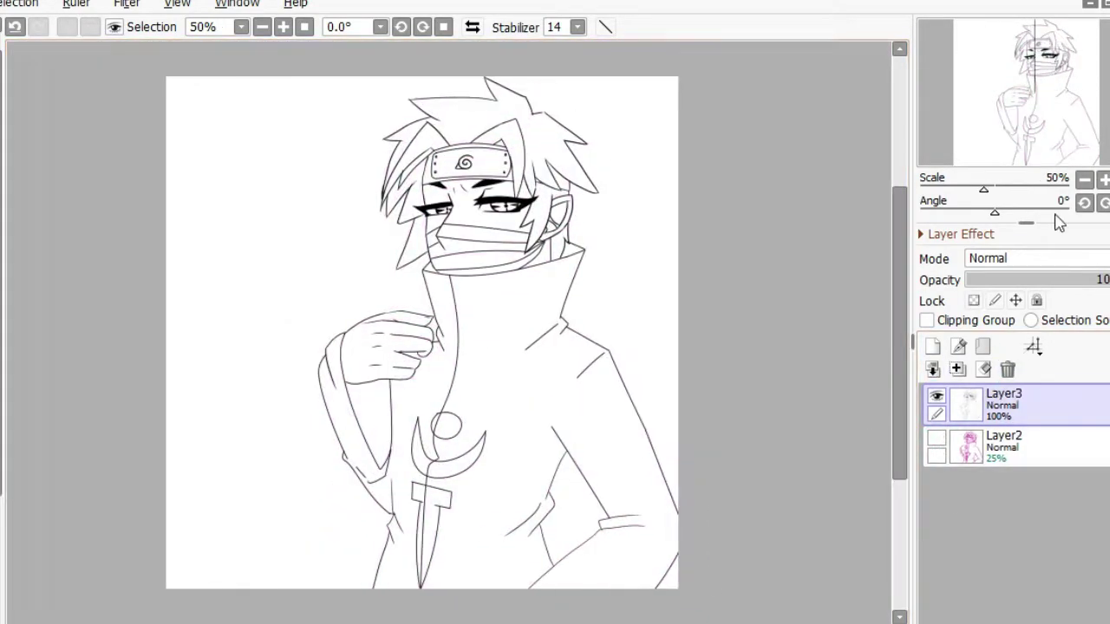
Select the skin areas of the face, ear, neck and hand inside the line art.
scroll(450, 191, up, 7)
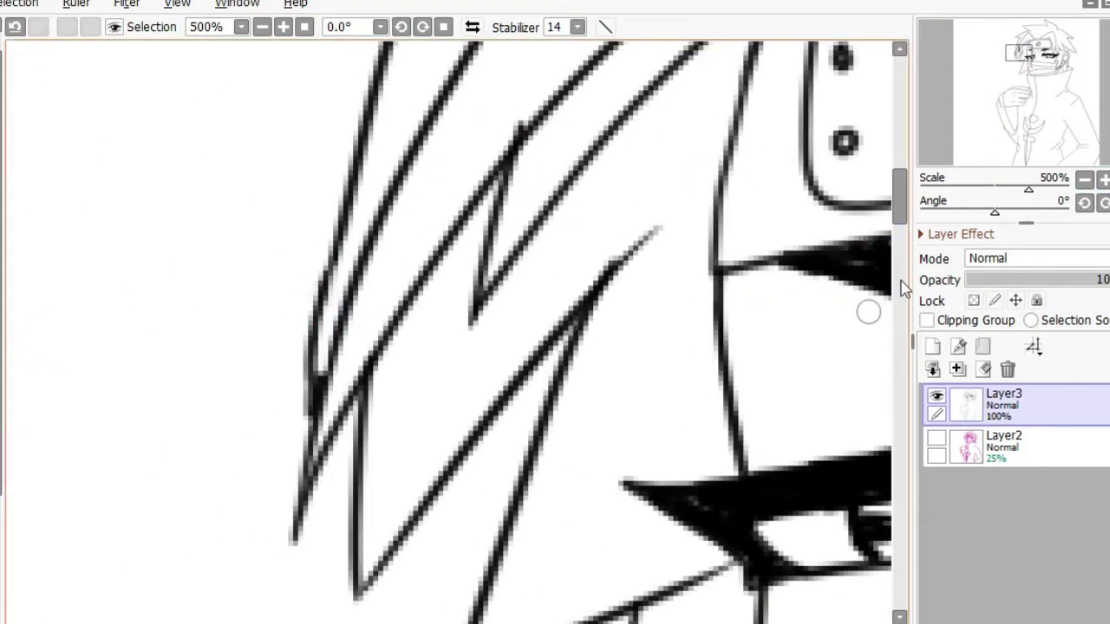
scroll(574, 212, down, 4)
click(376, 391)
click(649, 438)
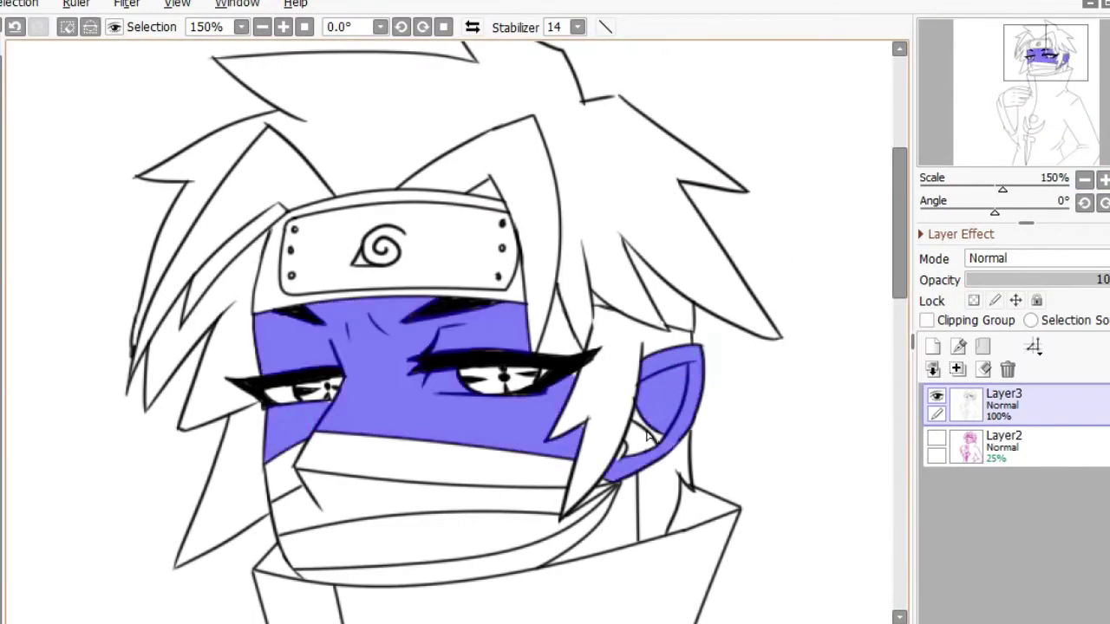
scroll(840, 346, down, 3)
click(215, 384)
scroll(899, 495, down, 5)
scroll(563, 260, up, 6)
Select the skin wedge between the hair strands, undo the spill, and close its open upper edge with a short selection stroke.
click(564, 174)
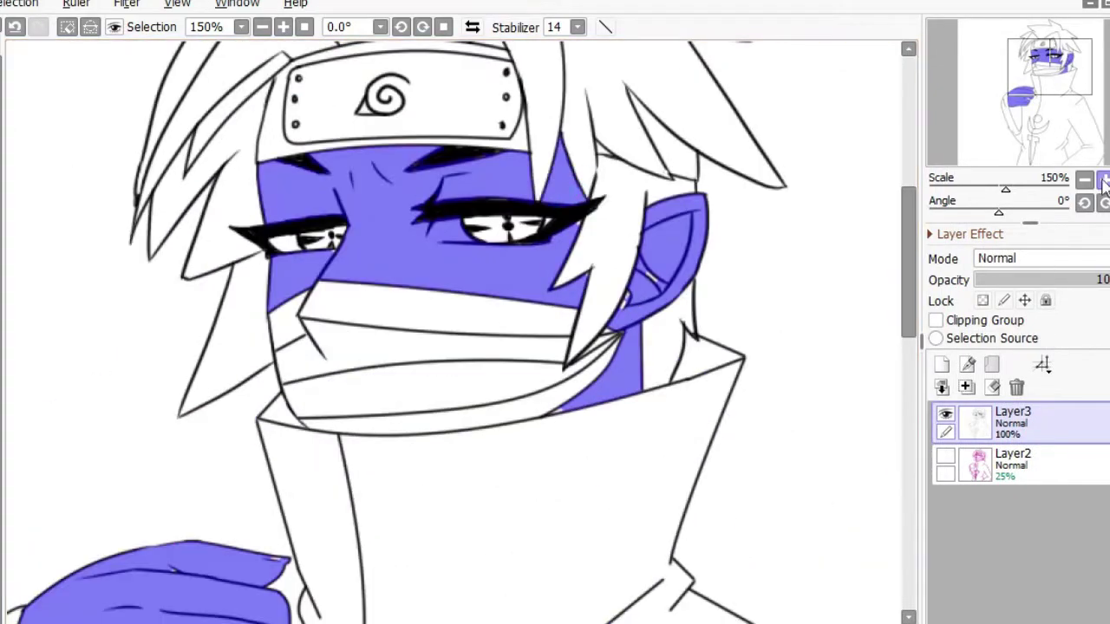
scroll(381, 104, down, 1)
click(14, 27)
scroll(591, 199, up, 3)
click(380, 249)
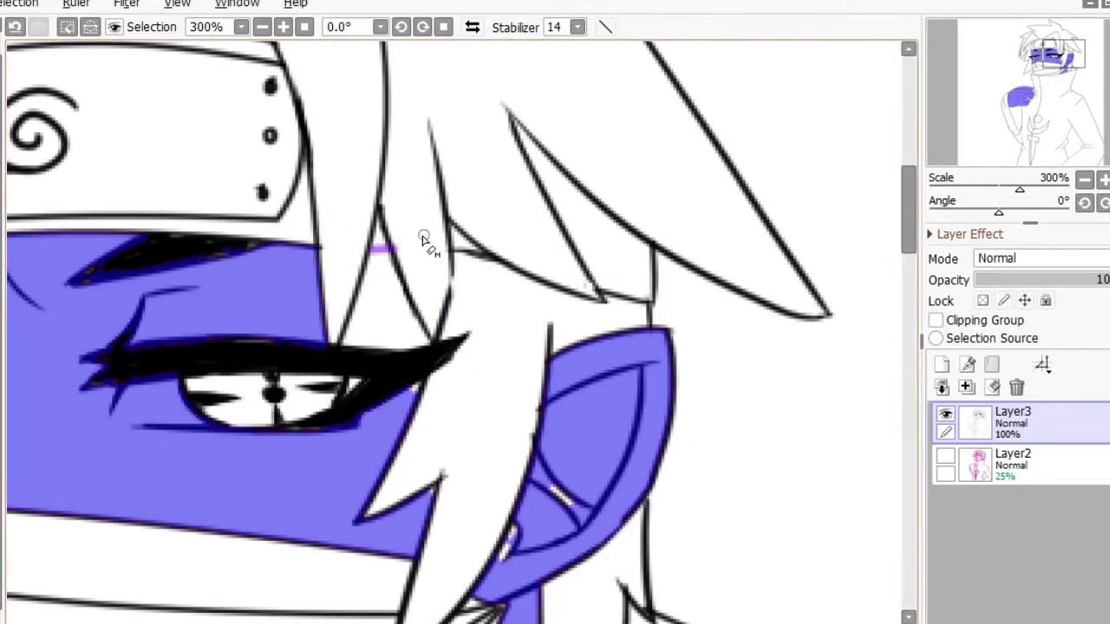
scroll(424, 518, down, 1)
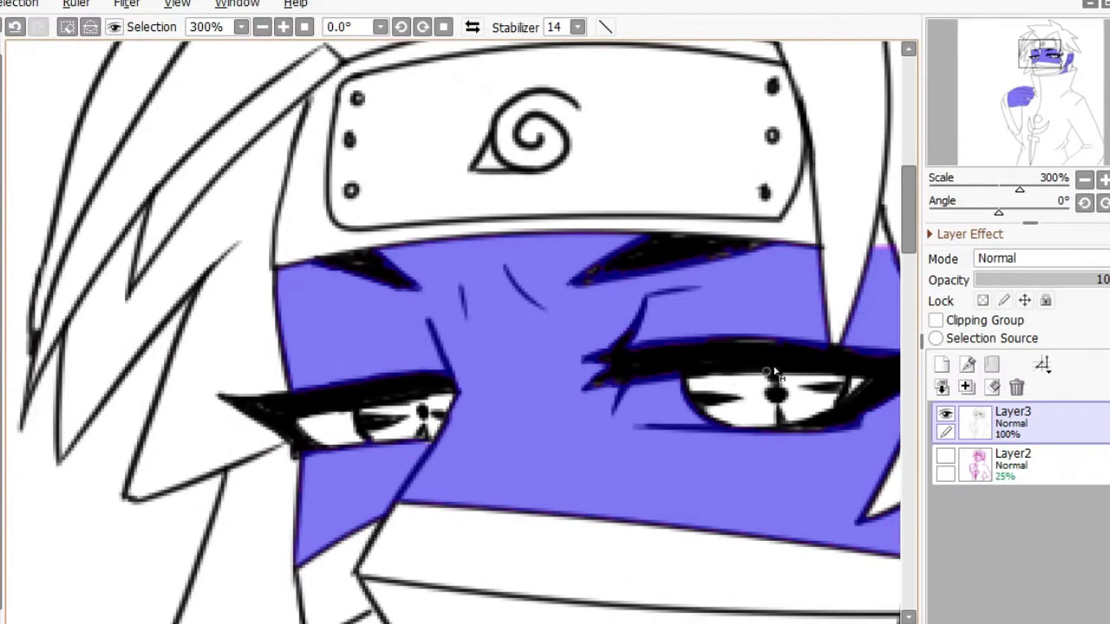
Delete the Layer2 sketch and add a new layer below the line art.
scroll(347, 416, down, 6)
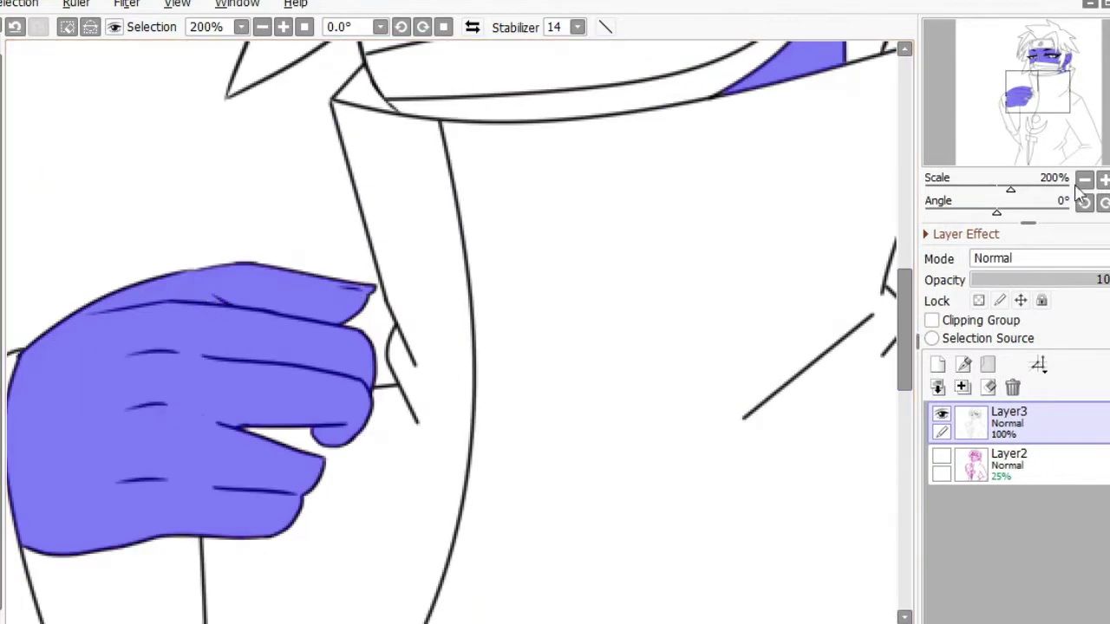
scroll(1082, 193, down, 4)
scroll(1082, 193, up, 3)
click(1008, 459)
click(1012, 387)
click(937, 365)
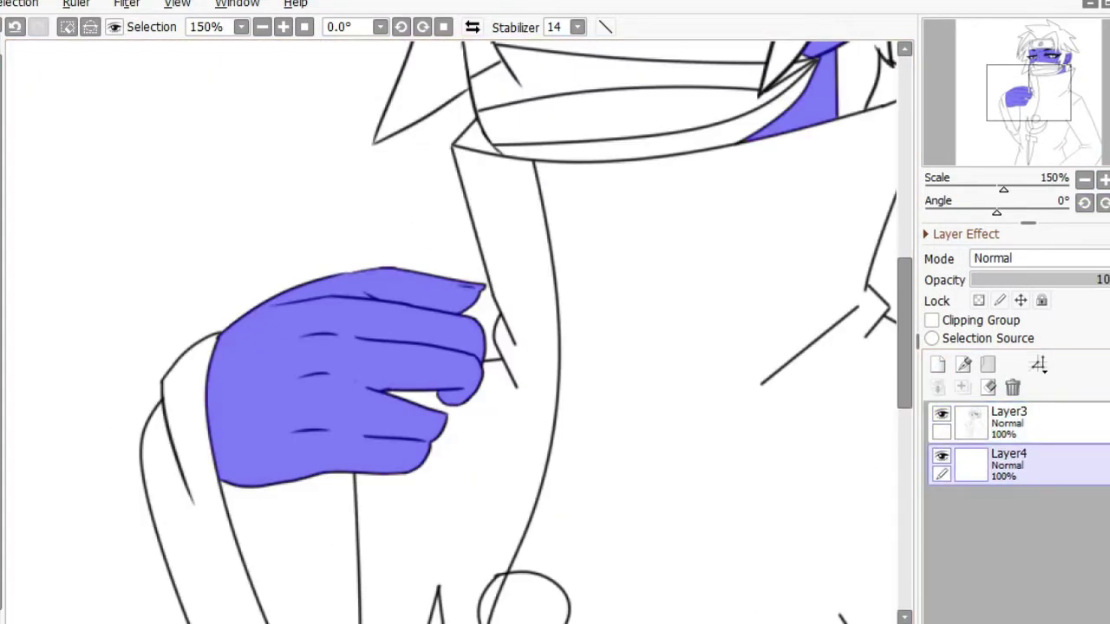
Paint the selected skin on the hand, face, ear and neck a flat pale beige.
key(b)
drag(260, 346, 416, 408)
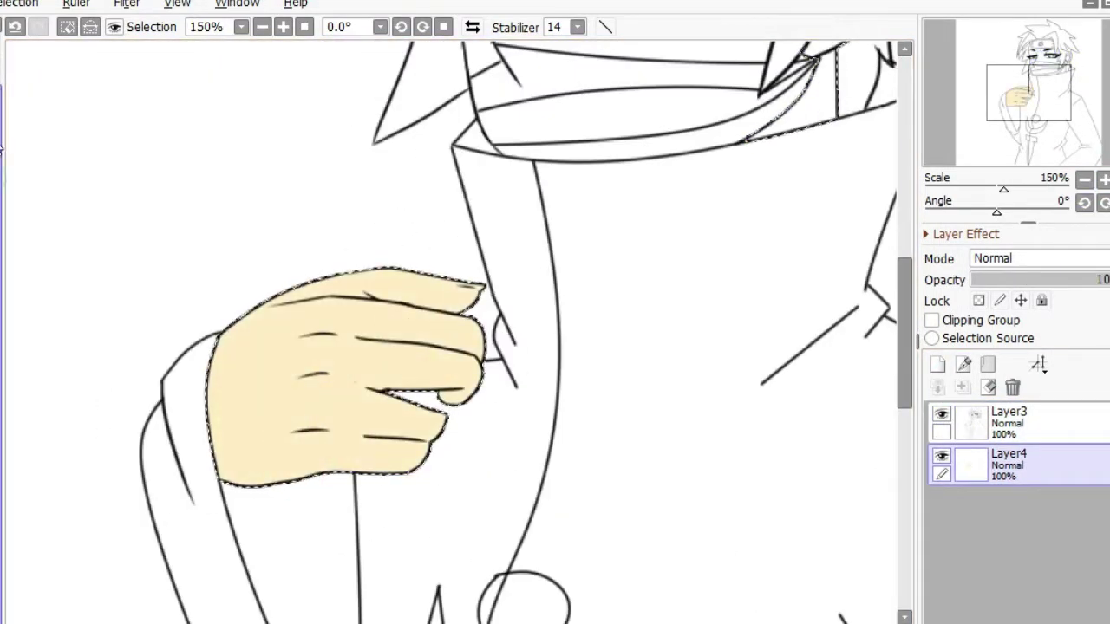
drag(260, 407, 285, 458)
scroll(520, 347, up, 3)
drag(858, 173, 726, 283)
scroll(727, 283, down, 1)
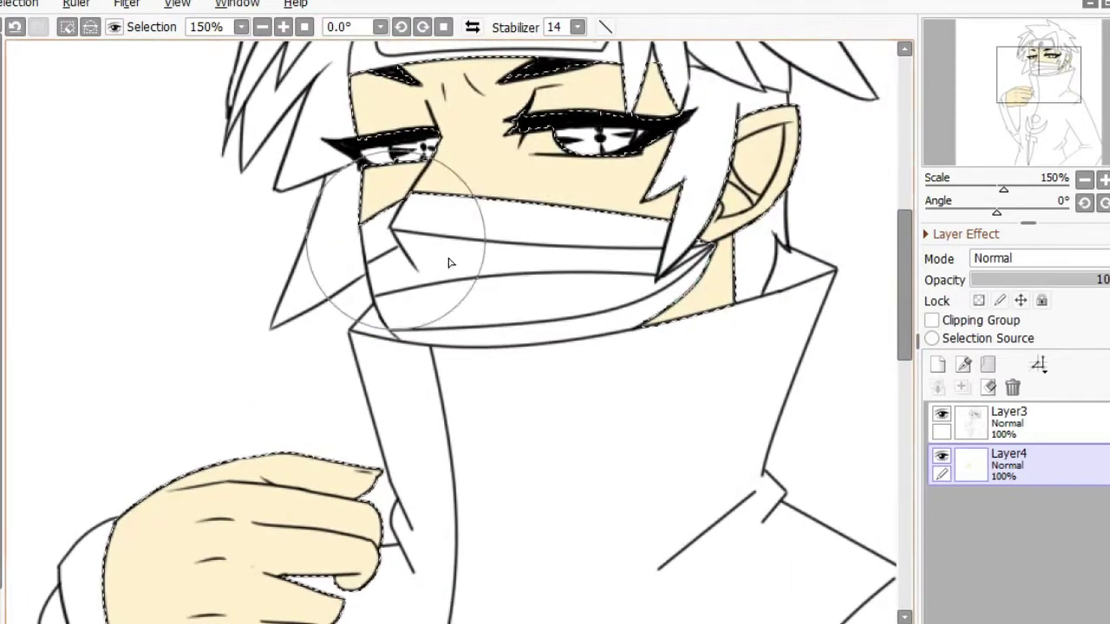
Paint orange textured blotches over the skin on a new layer and lower its opacity to 8%.
scroll(446, 260, down, 1)
click(938, 364)
click(579, 254)
click(980, 280)
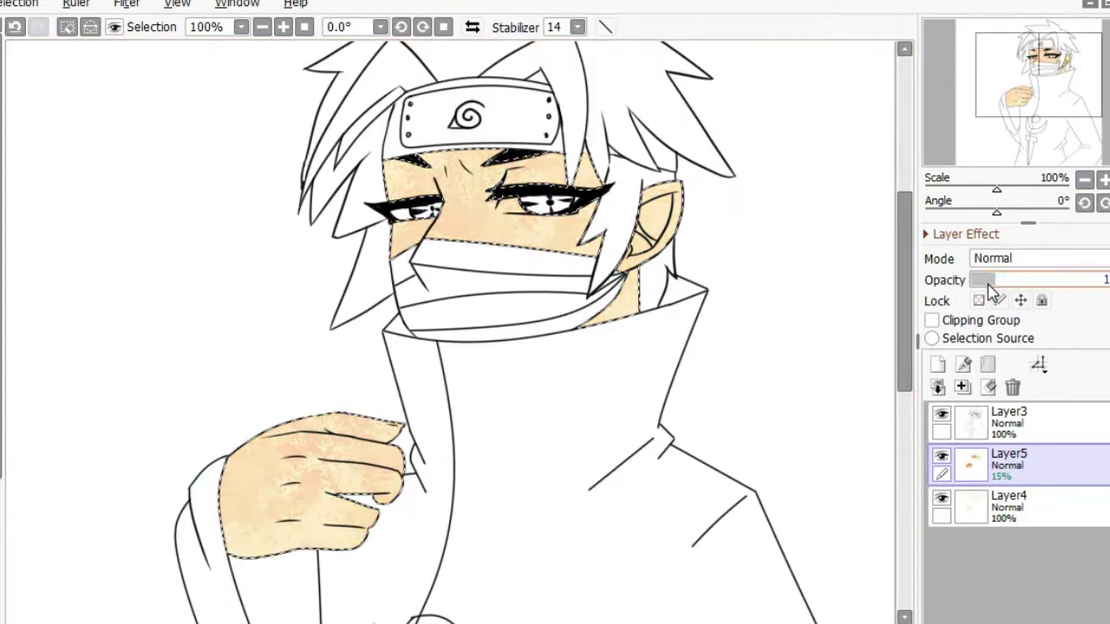
On a new layer, paint dark brown shadows around the face's narrower eye and along the nose line.
scroll(607, 303, up, 1)
click(937, 364)
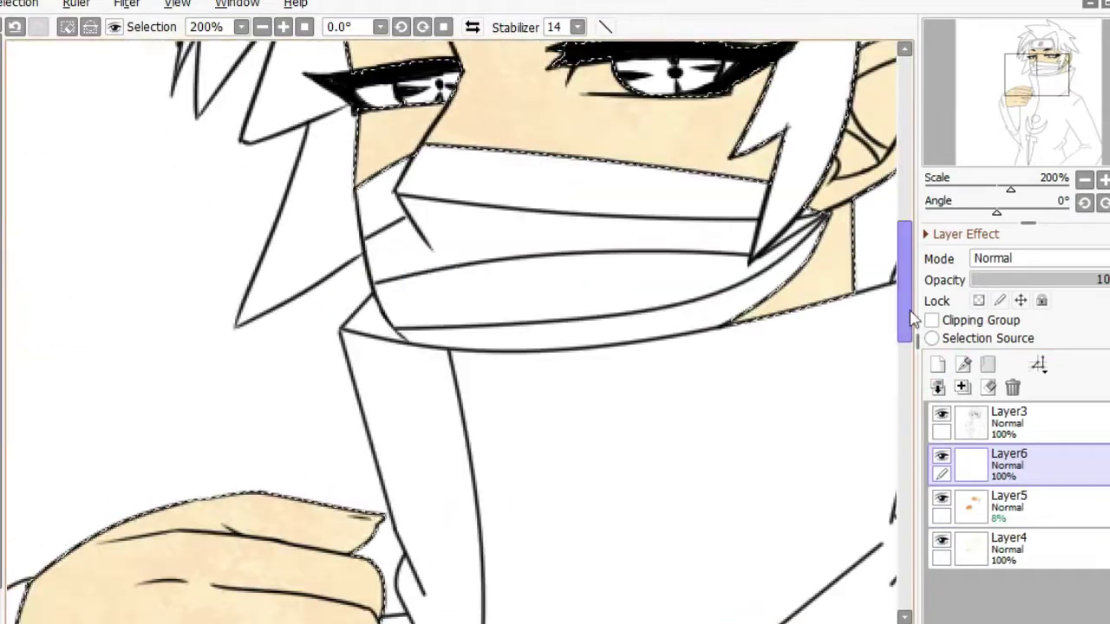
scroll(260, 199, up, 1)
mouse_move(253, 219)
mouse_down()
mouse_move(285, 391)
mouse_move(425, 329)
mouse_move(421, 453)
mouse_move(311, 579)
mouse_up()
drag(539, 219, 582, 274)
drag(429, 269, 498, 396)
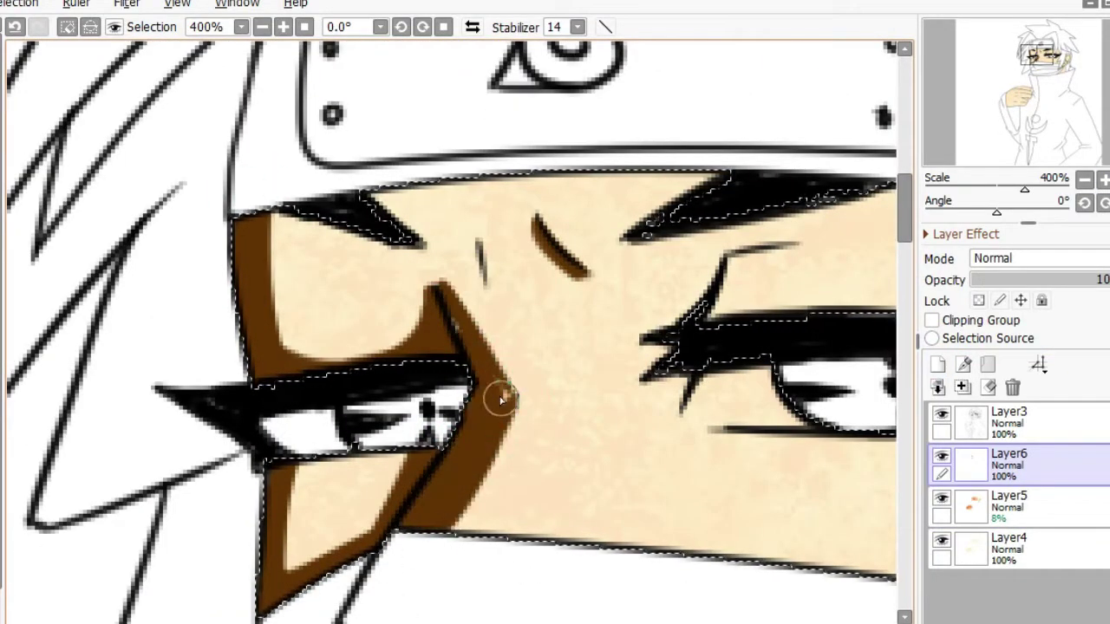
Paint dark brown shadows along the brow creases, under the headband, over the larger eye and beside the hair strands.
drag(477, 238, 482, 286)
drag(403, 208, 416, 235)
drag(750, 190, 463, 185)
mouse_move(763, 329)
mouse_down()
mouse_move(763, 214)
mouse_move(471, 255)
mouse_move(751, 414)
mouse_move(818, 520)
mouse_move(802, 598)
mouse_up()
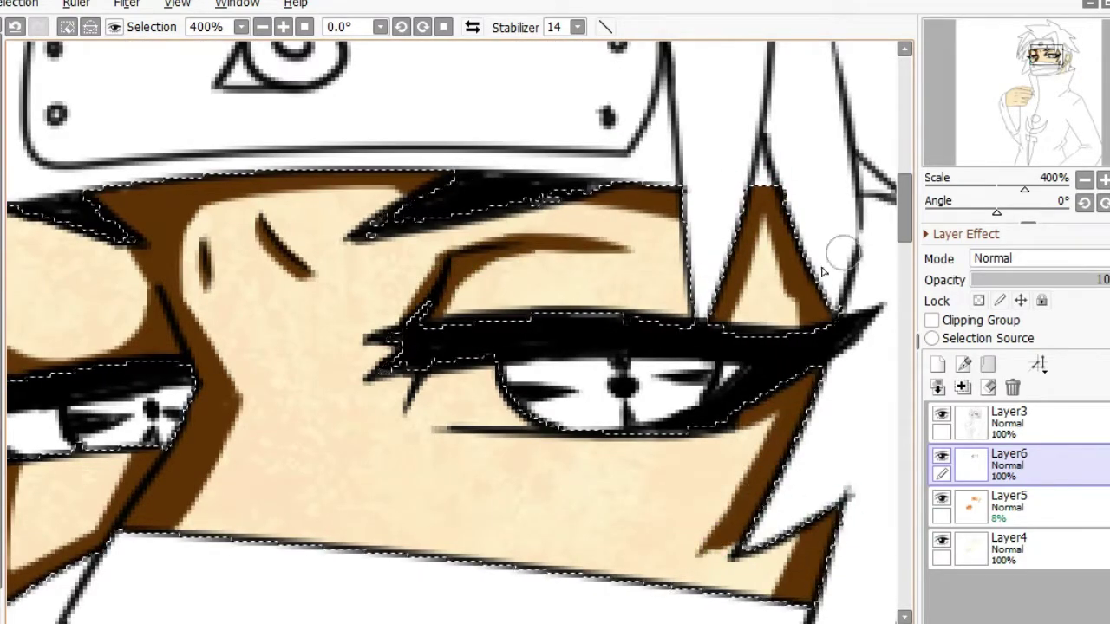
Paint dark brown shadows along the hand's outline and between the fingers.
drag(1046, 57, 1016, 96)
drag(212, 294, 780, 122)
scroll(431, 178, down, 1)
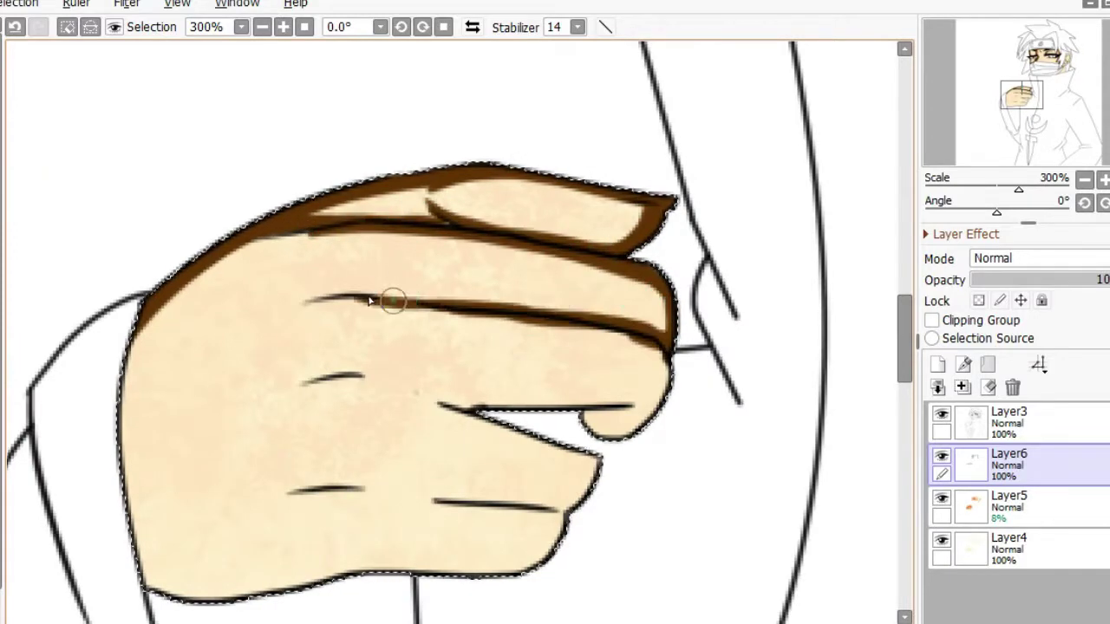
drag(369, 300, 668, 334)
drag(119, 391, 364, 295)
drag(119, 429, 208, 400)
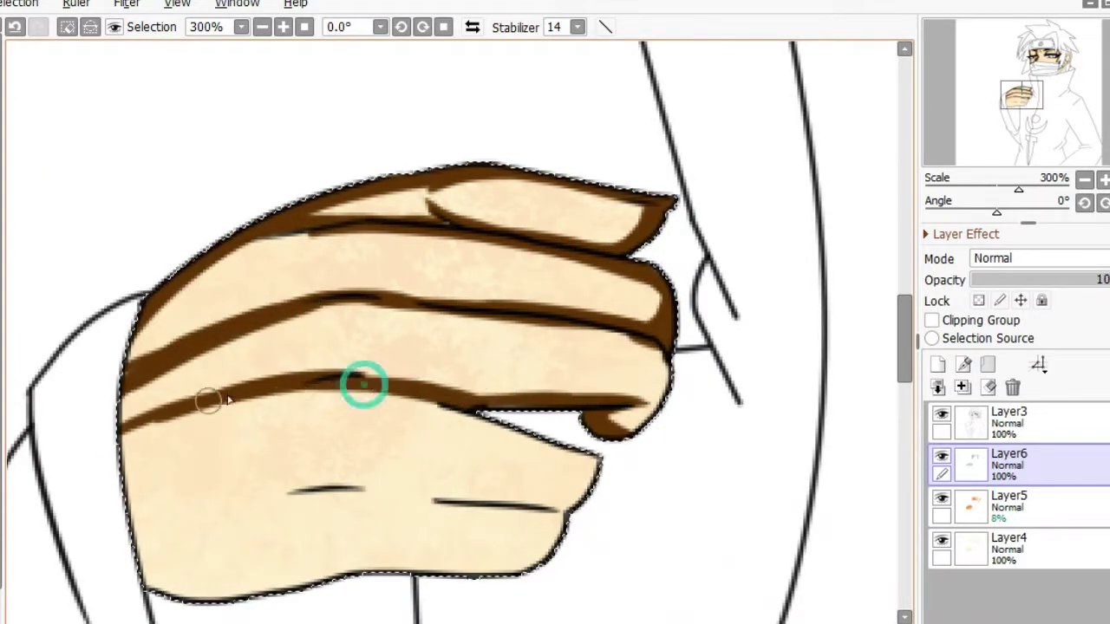
mouse_move(559, 508)
mouse_down()
mouse_move(112, 515)
mouse_move(130, 521)
mouse_move(144, 285)
mouse_up()
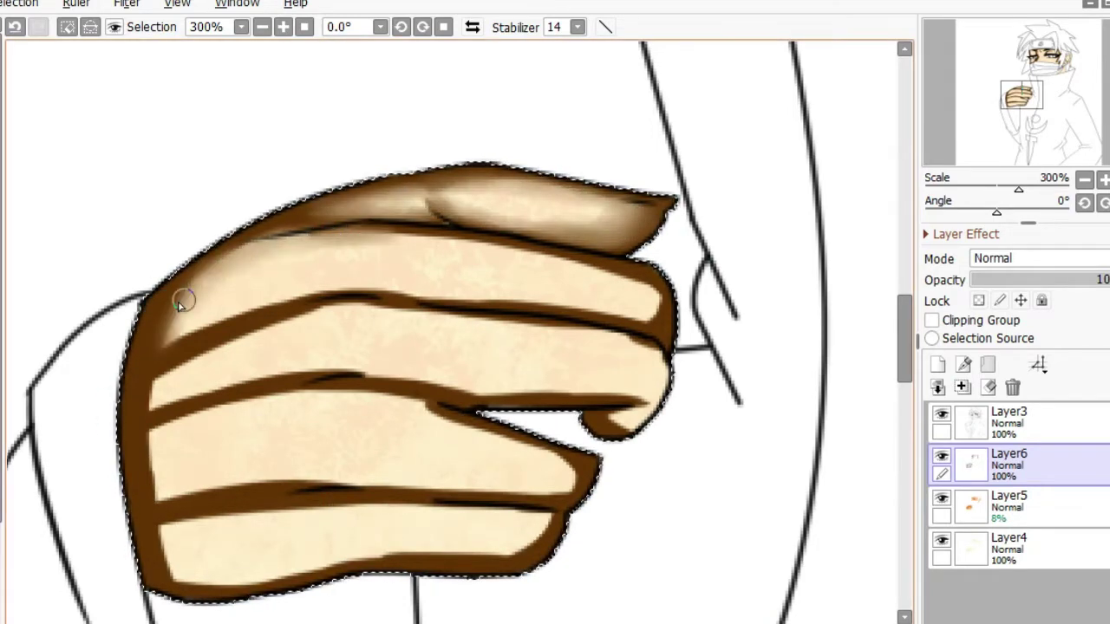
Blend the brown shadows on the hand and neck into soft gradients.
mouse_move(282, 219)
mouse_down()
mouse_move(450, 333)
mouse_move(276, 342)
mouse_move(473, 332)
mouse_move(630, 420)
mouse_move(143, 352)
mouse_move(177, 445)
mouse_move(566, 490)
mouse_move(341, 415)
mouse_move(154, 465)
mouse_move(421, 437)
mouse_move(262, 579)
mouse_move(532, 548)
mouse_move(152, 562)
mouse_move(380, 518)
mouse_move(380, 497)
mouse_move(238, 539)
mouse_move(438, 371)
mouse_move(616, 427)
mouse_move(312, 247)
mouse_move(699, 318)
mouse_up()
drag(904, 364, 918, 247)
drag(849, 527, 642, 366)
mouse_move(639, 408)
mouse_down()
mouse_move(639, 367)
mouse_move(598, 347)
mouse_move(656, 161)
mouse_move(627, 303)
mouse_move(694, 291)
mouse_up()
mouse_move(637, 382)
mouse_down()
mouse_move(584, 506)
mouse_move(738, 153)
mouse_move(793, 168)
mouse_up()
drag(520, 217, 798, 327)
Blend the brown shadows around the eyes, nose and forehead, and lower the shadow layer's opacity to 27%.
drag(182, 156, 205, 262)
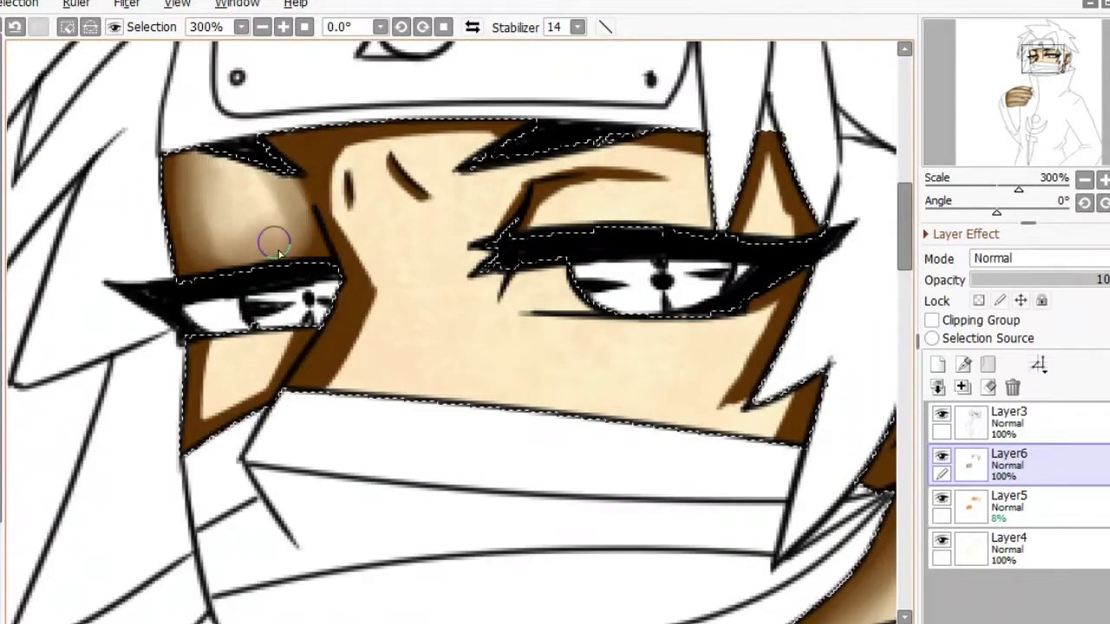
mouse_move(278, 246)
mouse_down()
mouse_move(203, 451)
mouse_move(341, 185)
mouse_move(347, 247)
mouse_up()
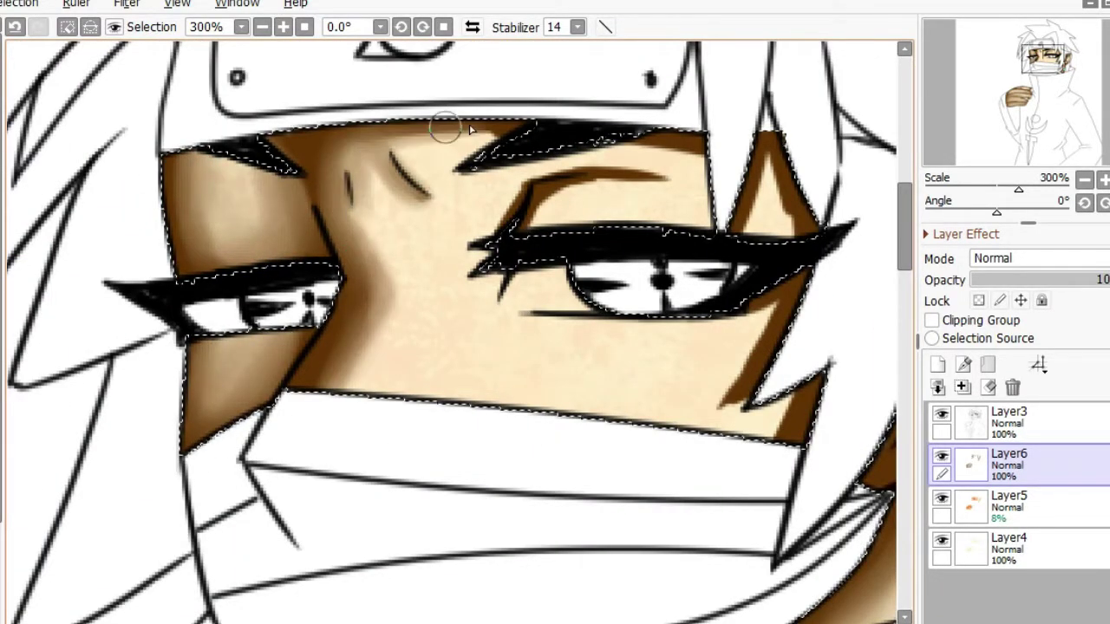
mouse_move(511, 213)
mouse_down()
mouse_move(619, 179)
mouse_move(754, 182)
mouse_move(725, 329)
mouse_up()
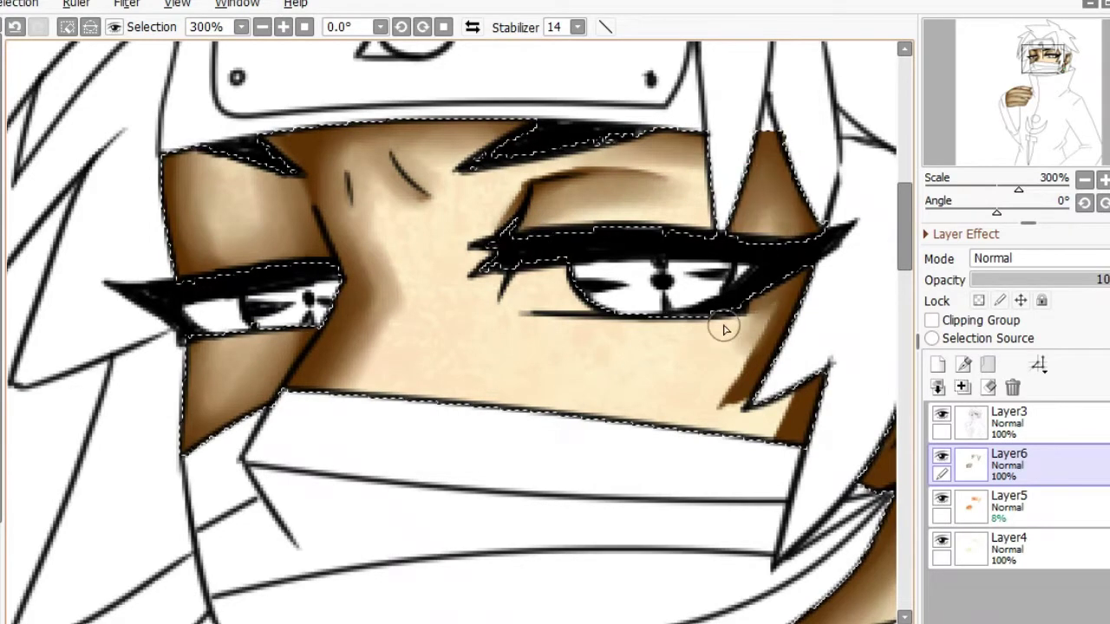
key(ctrl+minus)
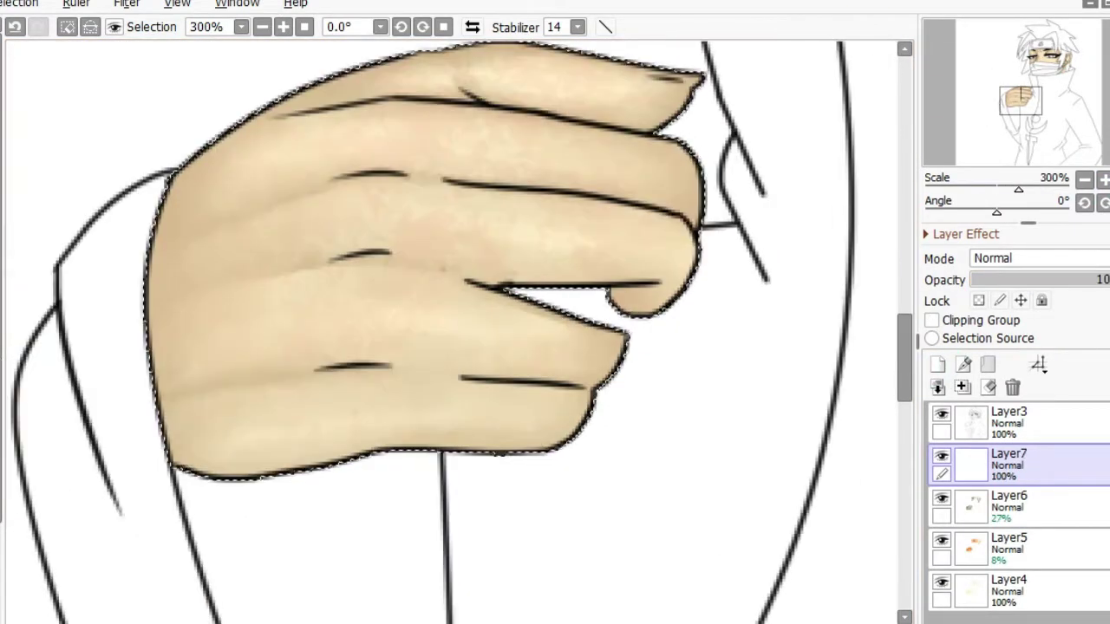
Paint extra shading on the hand and face edges on a new layer and set its opacity to 7%.
mouse_move(165, 173)
mouse_down()
mouse_move(178, 310)
mouse_move(318, 81)
mouse_up()
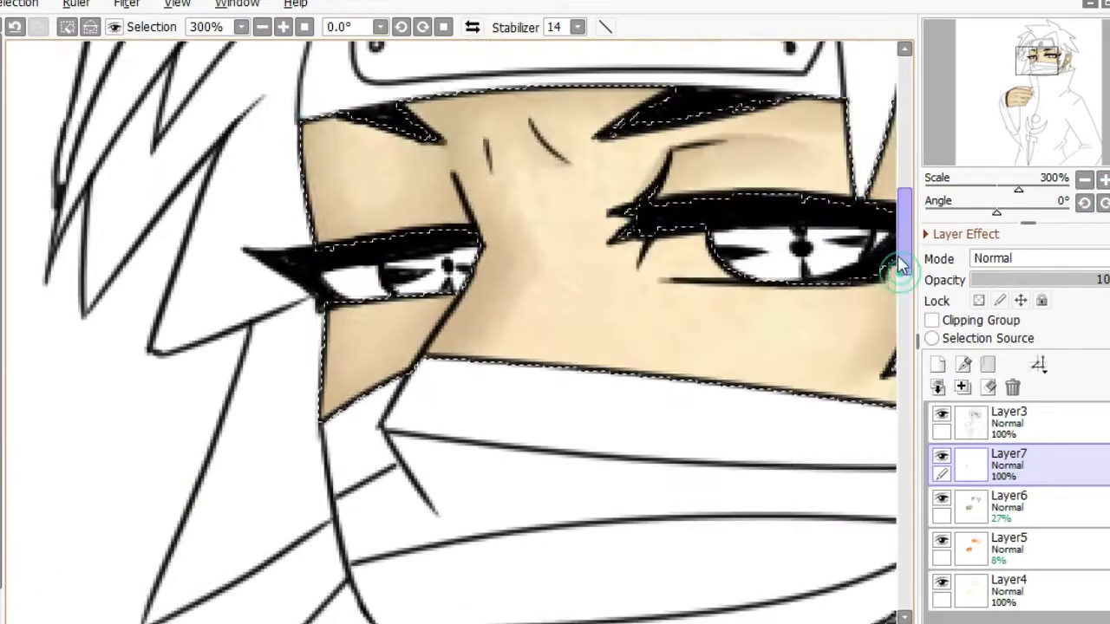
mouse_move(334, 173)
mouse_down()
mouse_move(350, 284)
mouse_move(453, 286)
mouse_move(421, 376)
mouse_move(450, 108)
mouse_move(537, 130)
mouse_up()
drag(1094, 280, 1056, 286)
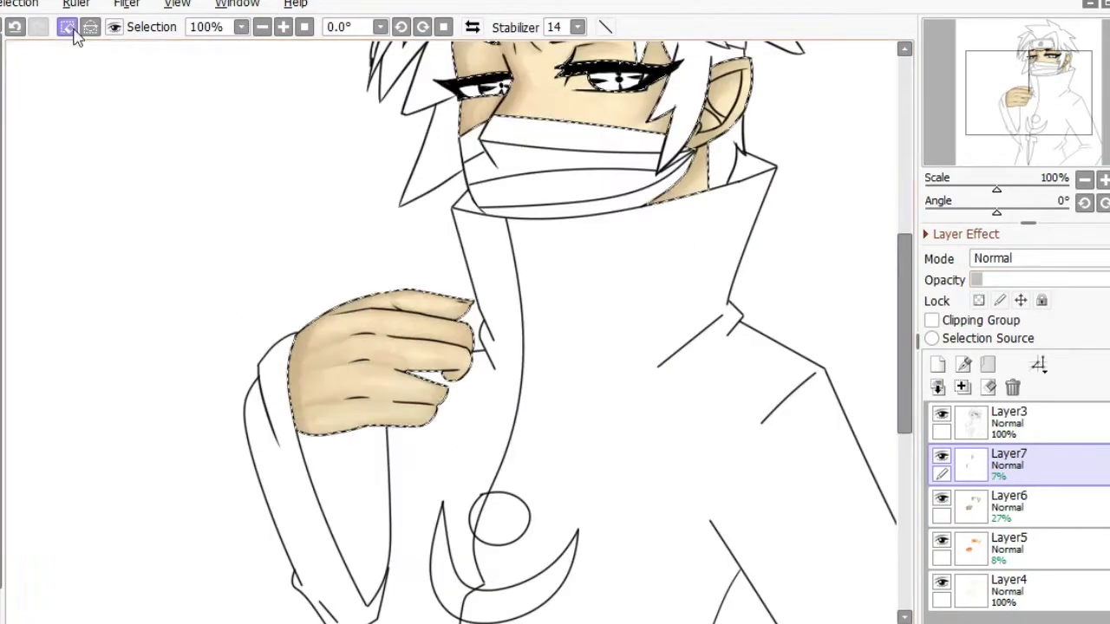
Merge the shading layers into the Layer4 skin layer and clear the skin colour from the larger eye's inner white.
click(937, 386)
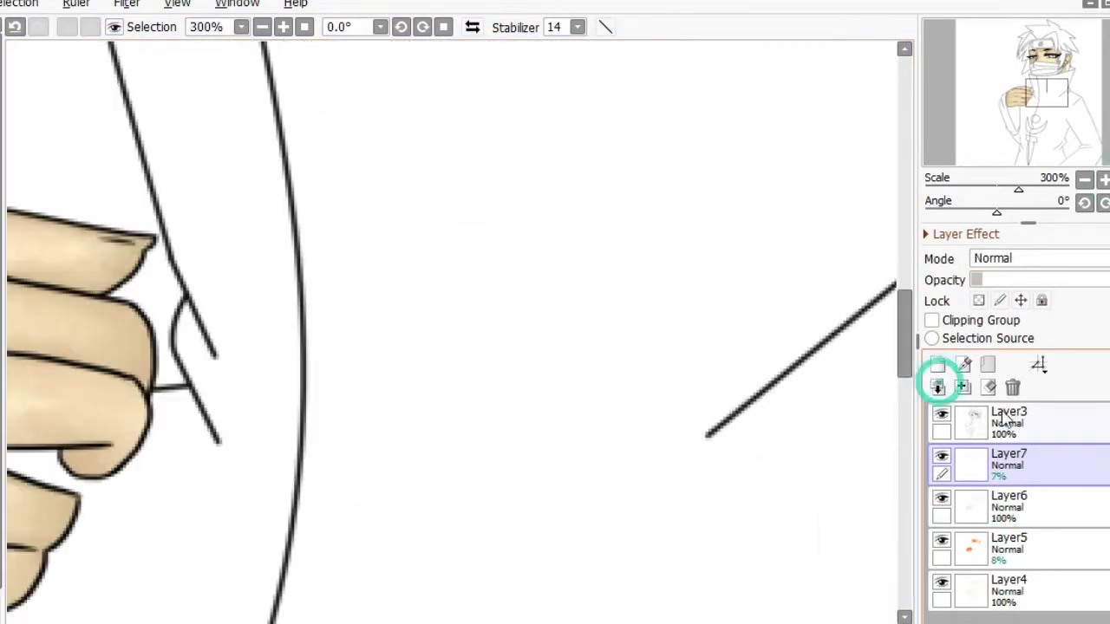
click(1013, 387)
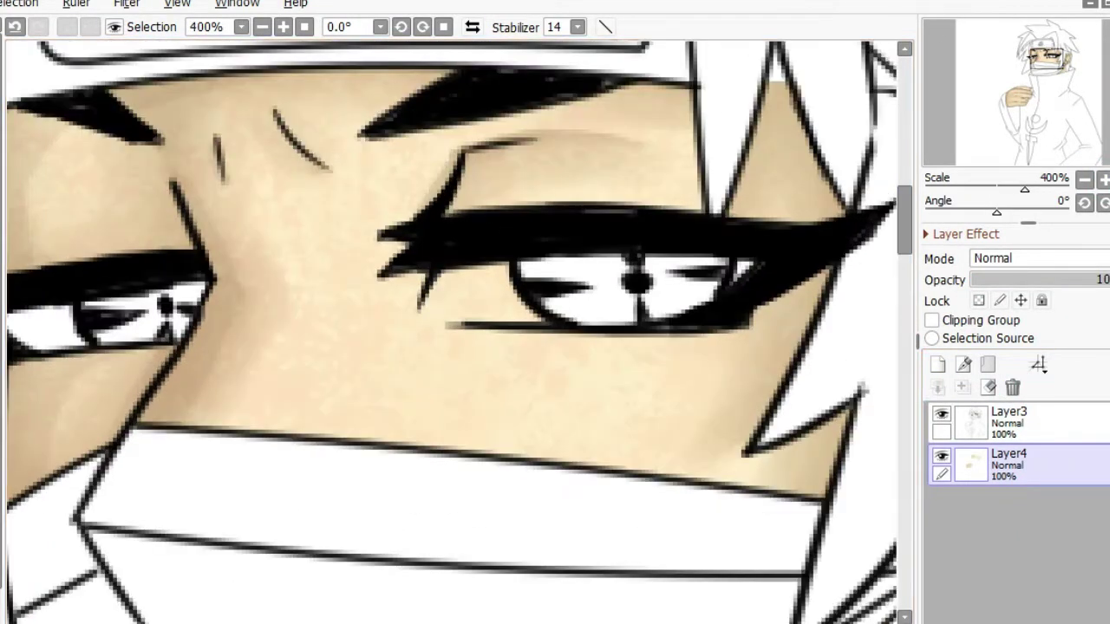
drag(450, 279, 435, 318)
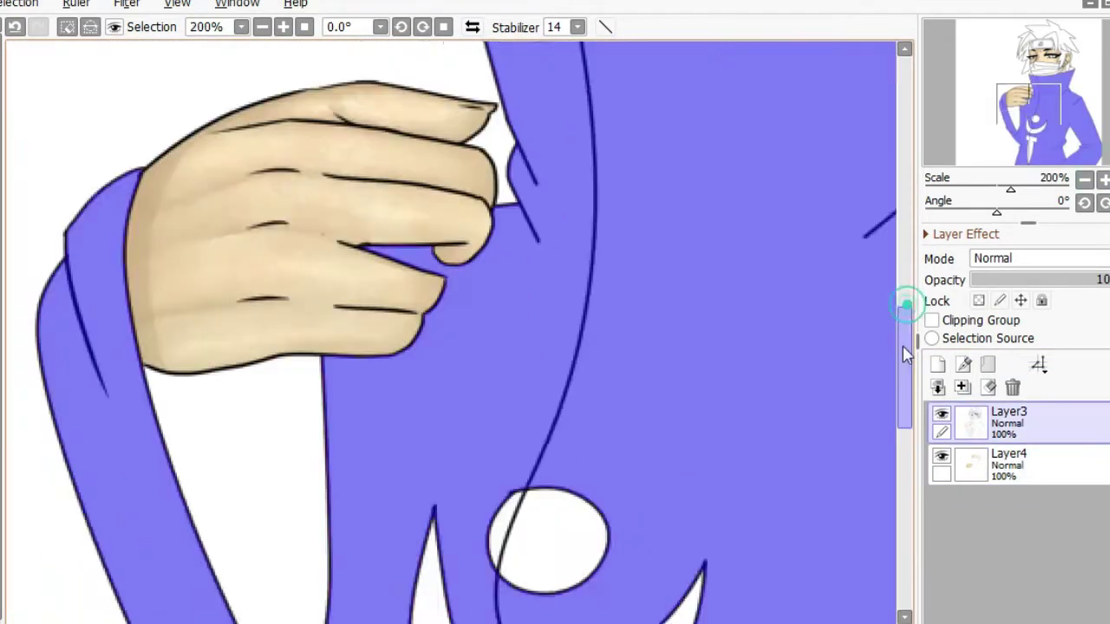
Select the coat, the headband's cloth border and the headband pieces between the hair strands on Layer3.
scroll(322, 104, down, 10)
scroll(904, 372, up, 15)
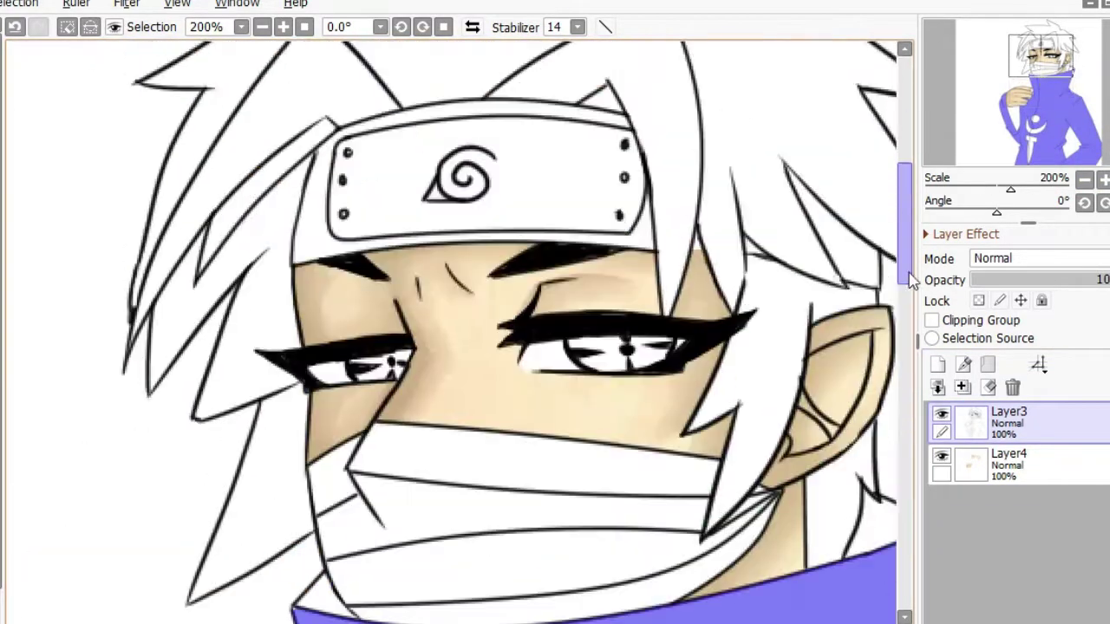
scroll(711, 277, up, 2)
click(659, 227)
scroll(451, 329, right, 3)
click(737, 217)
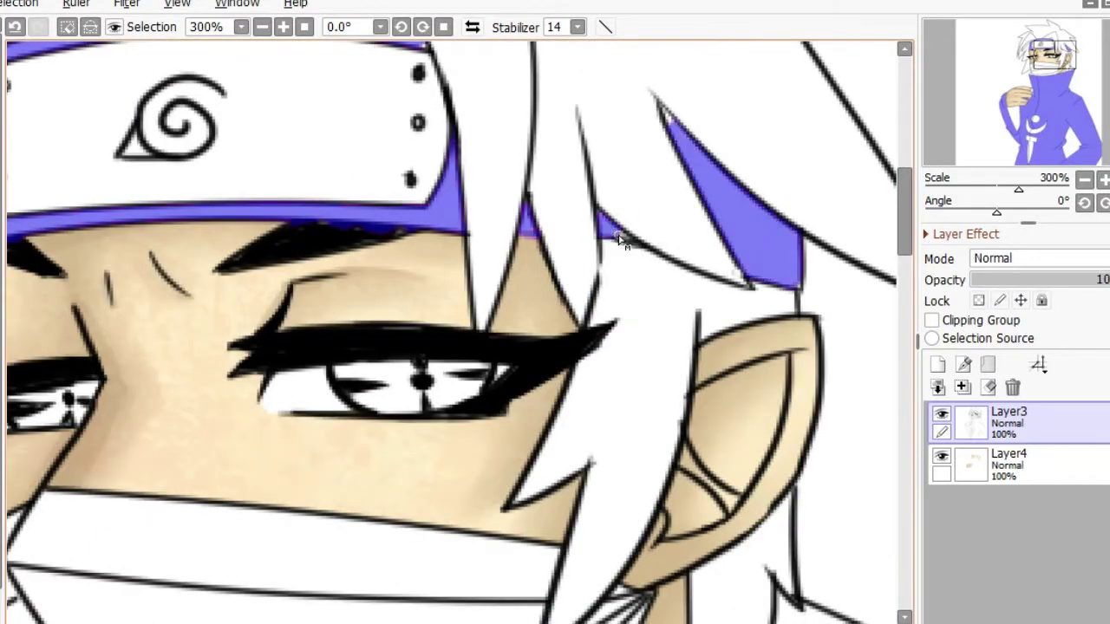
scroll(910, 249, up, 3)
scroll(910, 250, left, 4)
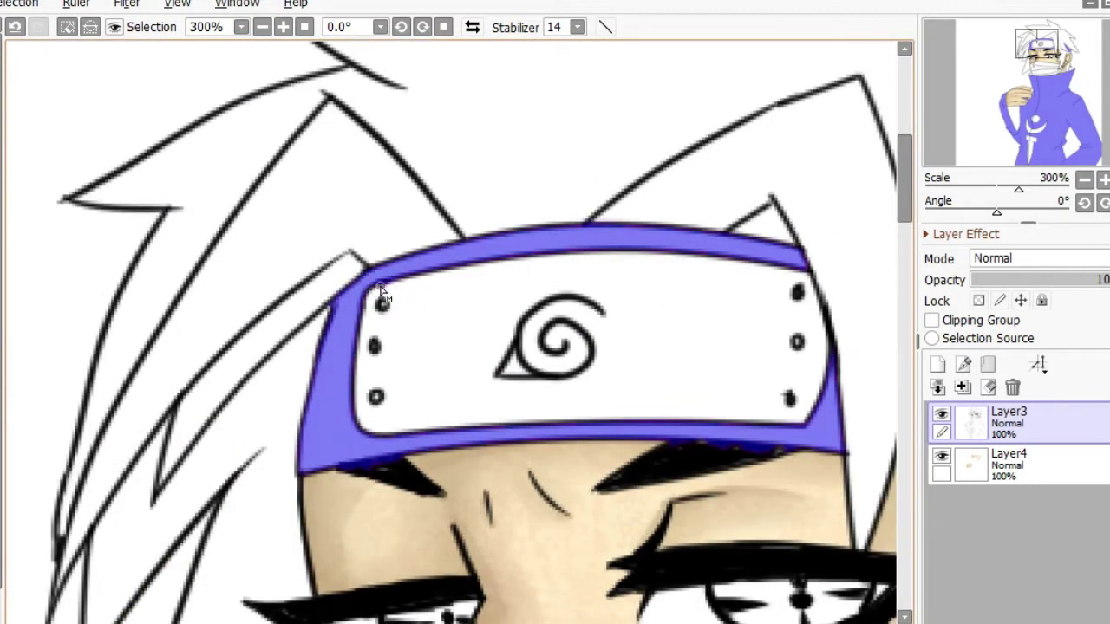
click(763, 623)
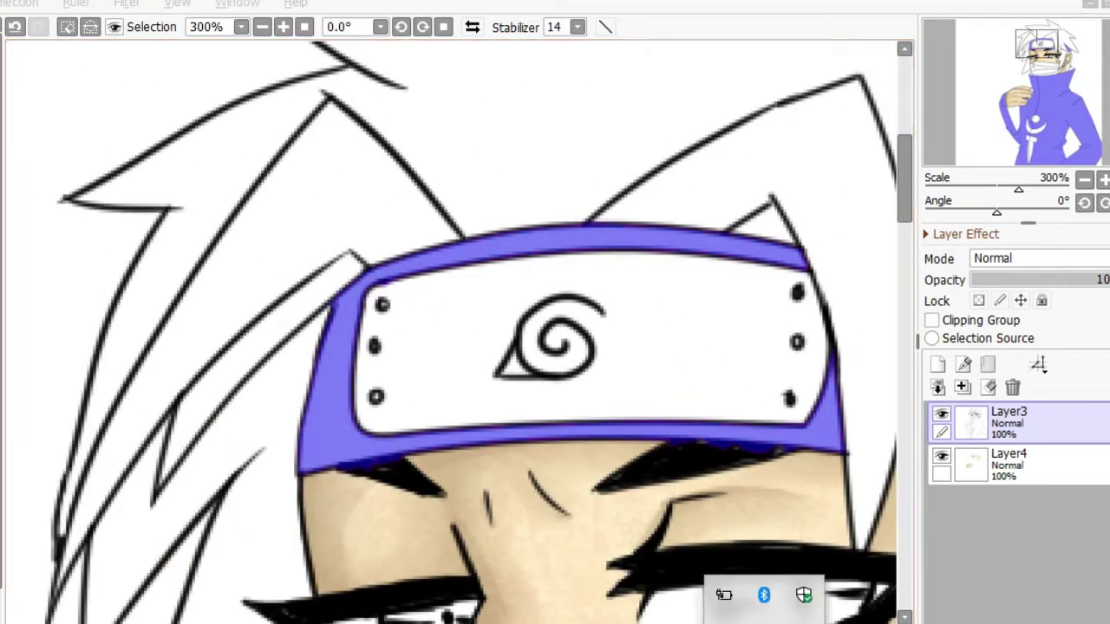
click(1049, 563)
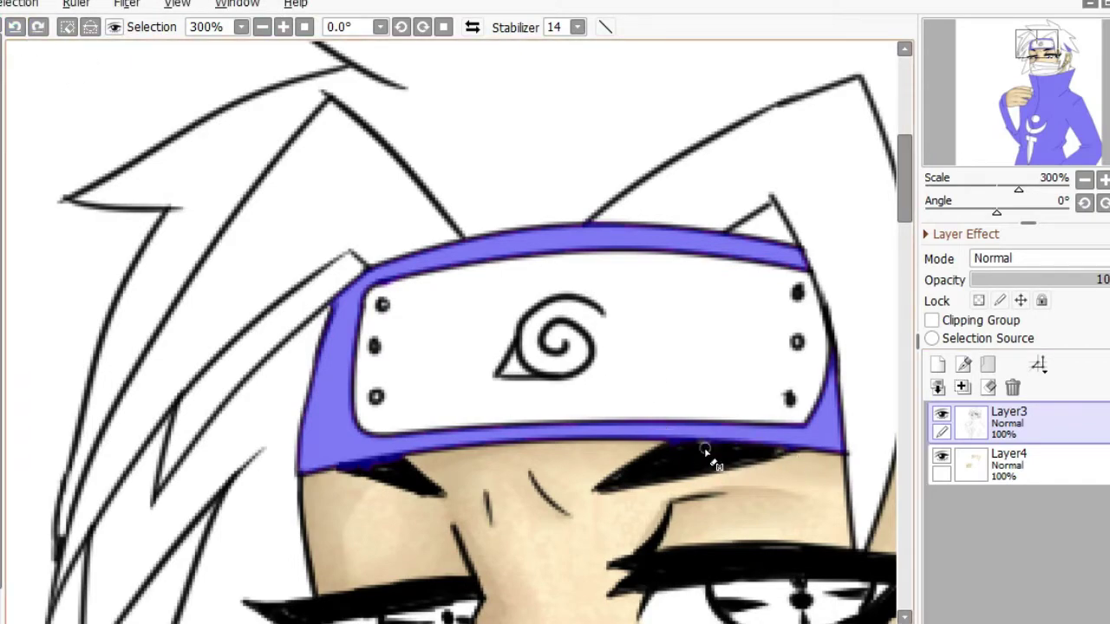
Add a new layer below the line art and fill the selected coat and headband cloth with dark grey.
scroll(353, 479, down, 2)
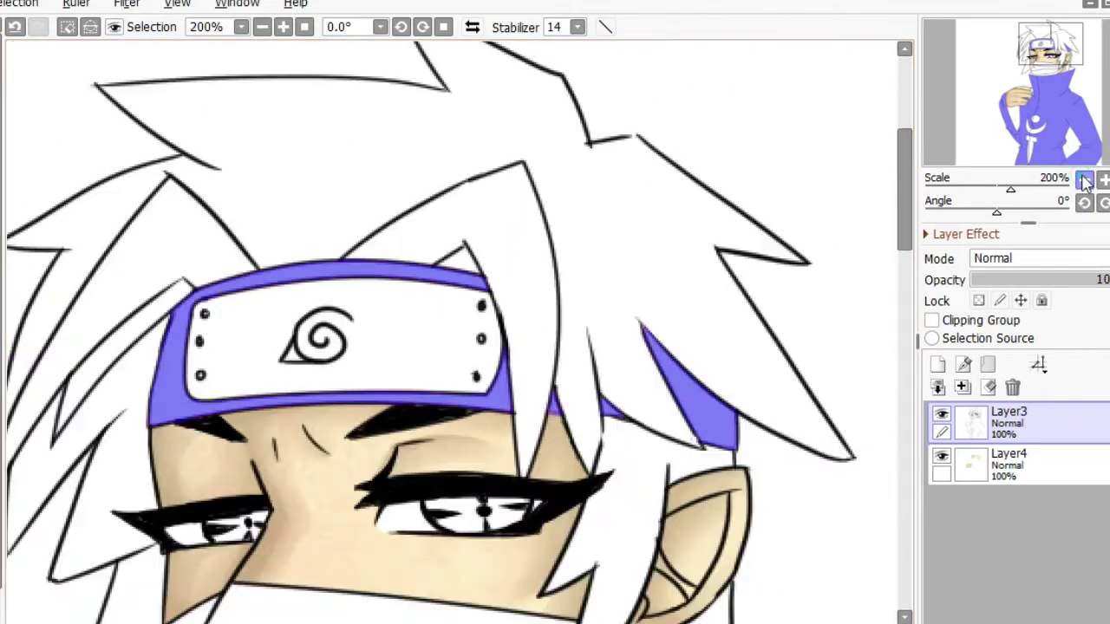
scroll(651, 356, down, 5)
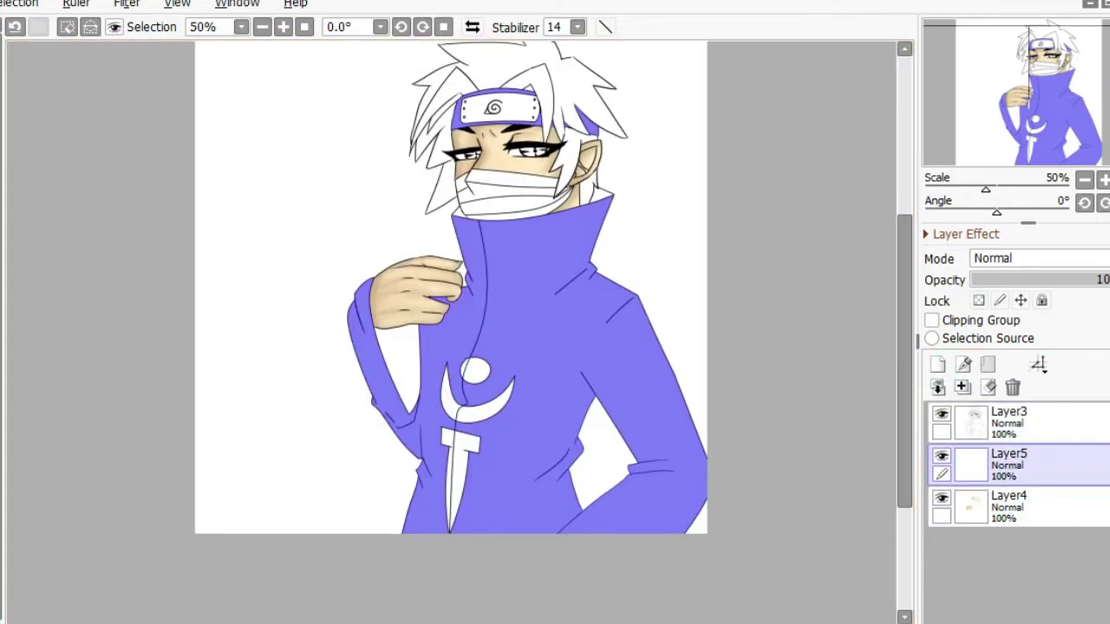
click(3, 554)
mouse_move(381, 330)
mouse_down()
mouse_move(451, 434)
mouse_move(659, 416)
mouse_up()
Add a new layer above the coat colour and paint a black shadow along the collar's edge beside the raised hand.
click(1101, 179)
click(1101, 179)
click(937, 364)
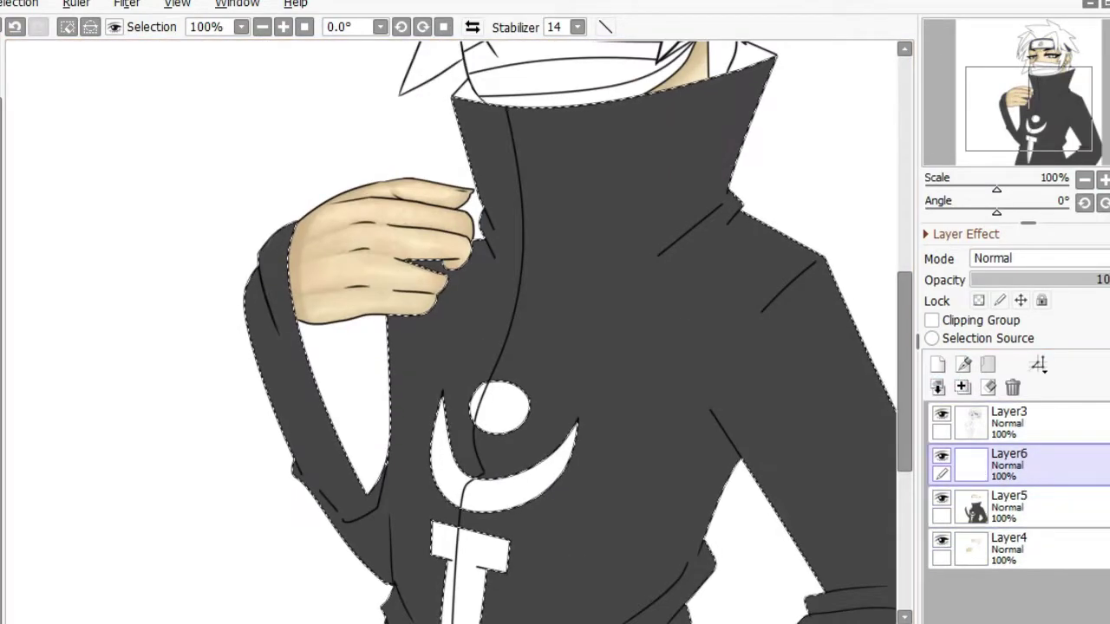
scroll(450, 329, up, 2)
mouse_move(607, 260)
mouse_down()
mouse_move(479, 152)
mouse_move(408, 364)
mouse_move(520, 200)
mouse_up()
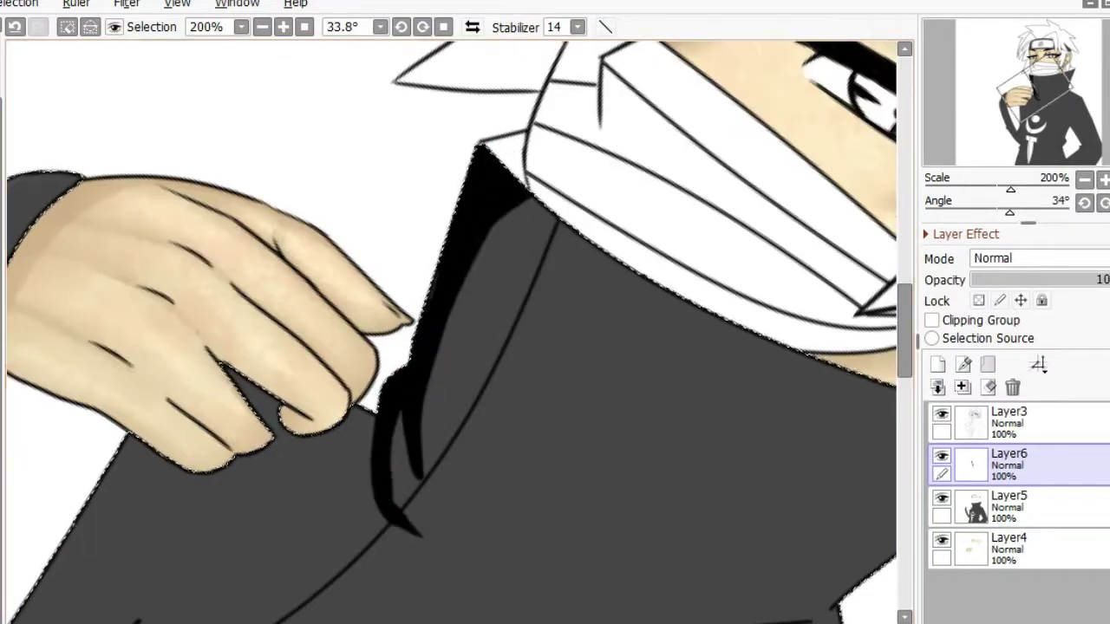
key(Home)
Paint black shadows on the coat beneath the raised hand, along the front seam and on the raised sleeve's cuff.
drag(327, 367, 363, 295)
mouse_move(904, 358)
mouse_down()
mouse_move(898, 297)
mouse_move(902, 405)
mouse_up()
mouse_move(247, 417)
mouse_down()
mouse_move(211, 527)
mouse_move(149, 551)
mouse_up()
drag(254, 230, 280, 150)
drag(352, 122, 318, 322)
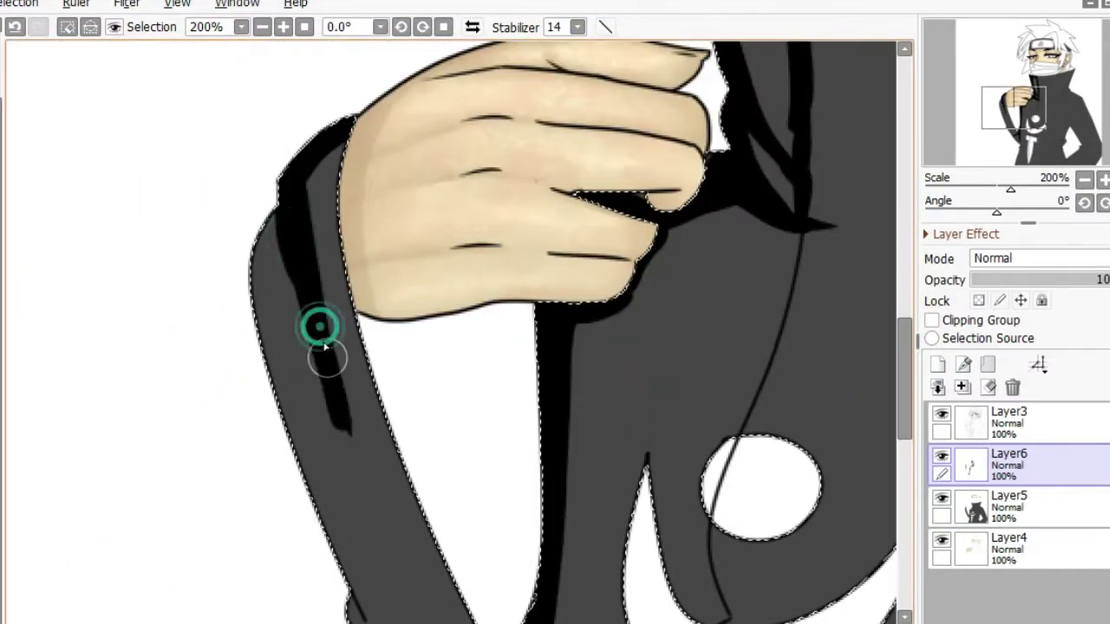
Paint black shadows along the raised sleeve's outer edge, its elbow and the folds at that side of the waist.
drag(904, 312, 905, 341)
drag(512, 456, 416, 486)
scroll(486, 460, down, 2)
drag(564, 440, 560, 540)
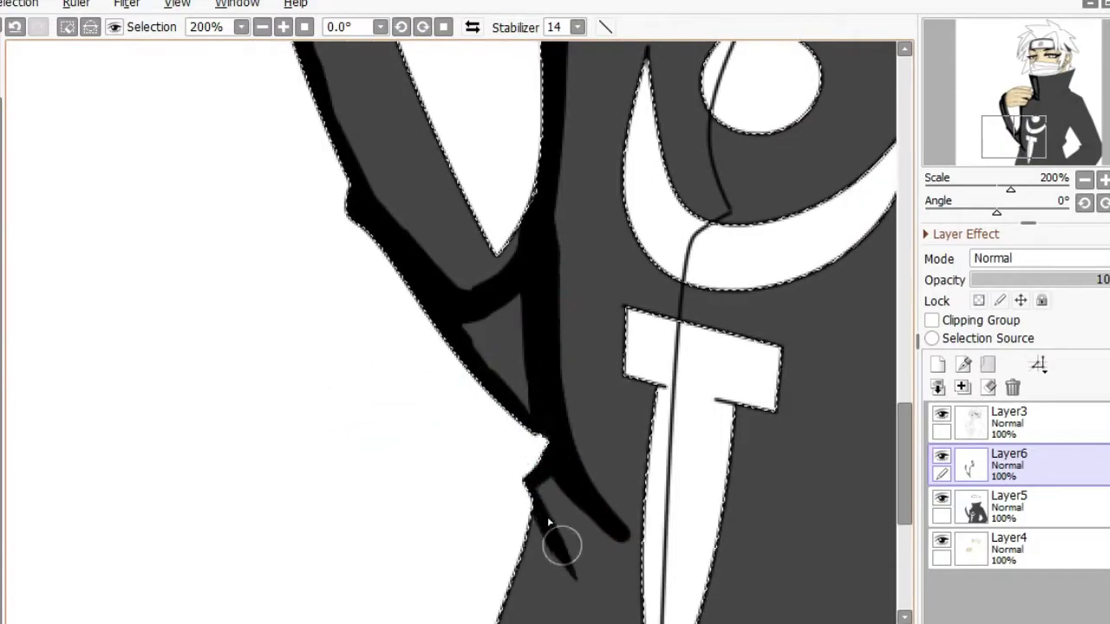
scroll(560, 540, down, 2)
mouse_move(542, 373)
mouse_down()
mouse_move(599, 448)
mouse_move(590, 477)
mouse_up()
Paint black shadows around the gap between torso and lowered arm, covering the waist folds, armpit and elbow creases.
scroll(597, 176, right, 3)
drag(599, 176, 491, 354)
drag(555, 295, 471, 564)
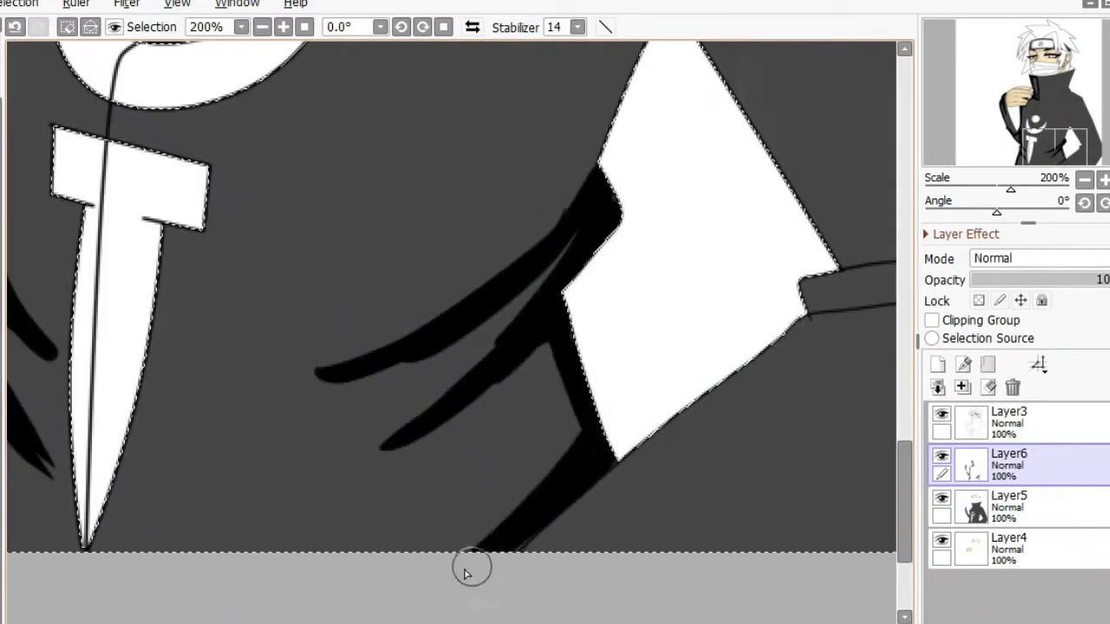
scroll(488, 478, right, 5)
scroll(902, 451, up, 4)
scroll(305, 231, down, 2)
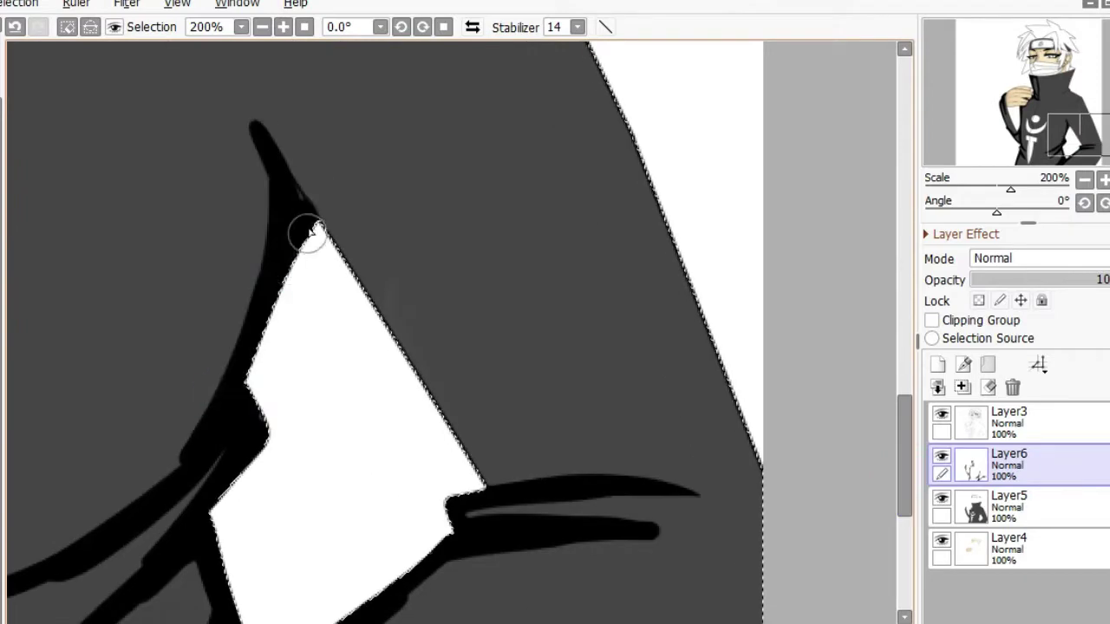
drag(260, 130, 408, 320)
drag(581, 425, 521, 470)
Paint black shadows along the collar's top rim, its far side and the neck and shoulder folds.
scroll(883, 404, up, 6)
mouse_move(407, 191)
mouse_down()
mouse_move(339, 303)
mouse_move(780, 154)
mouse_up()
scroll(880, 404, up, 2)
scroll(880, 404, left, 3)
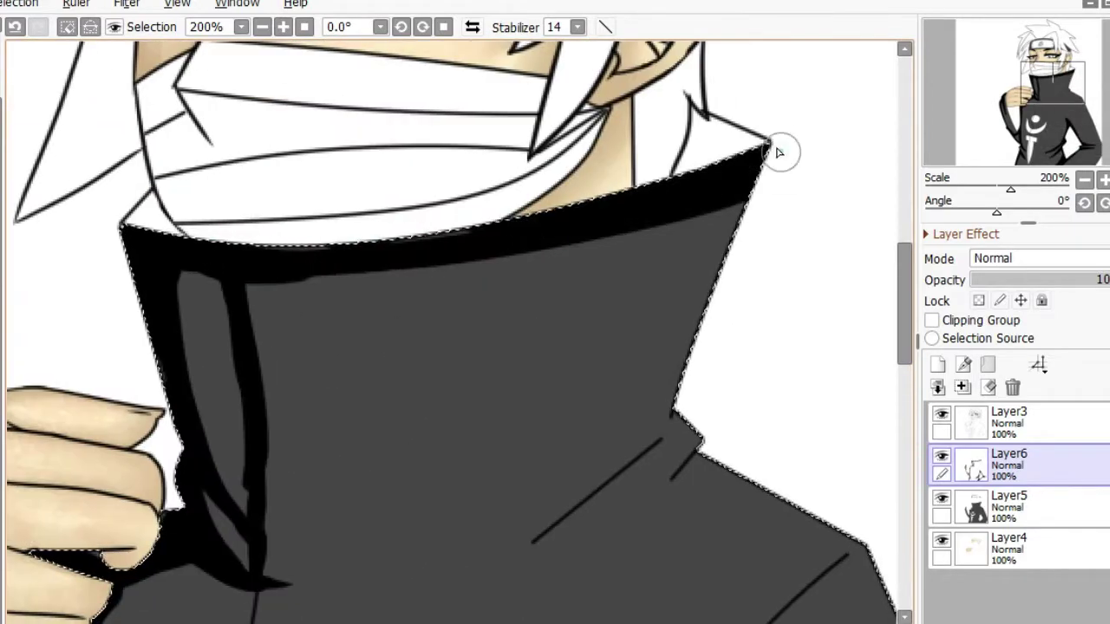
drag(749, 201, 560, 528)
scroll(555, 598, down, 3)
mouse_move(872, 316)
mouse_down()
mouse_move(812, 287)
mouse_move(738, 397)
mouse_up()
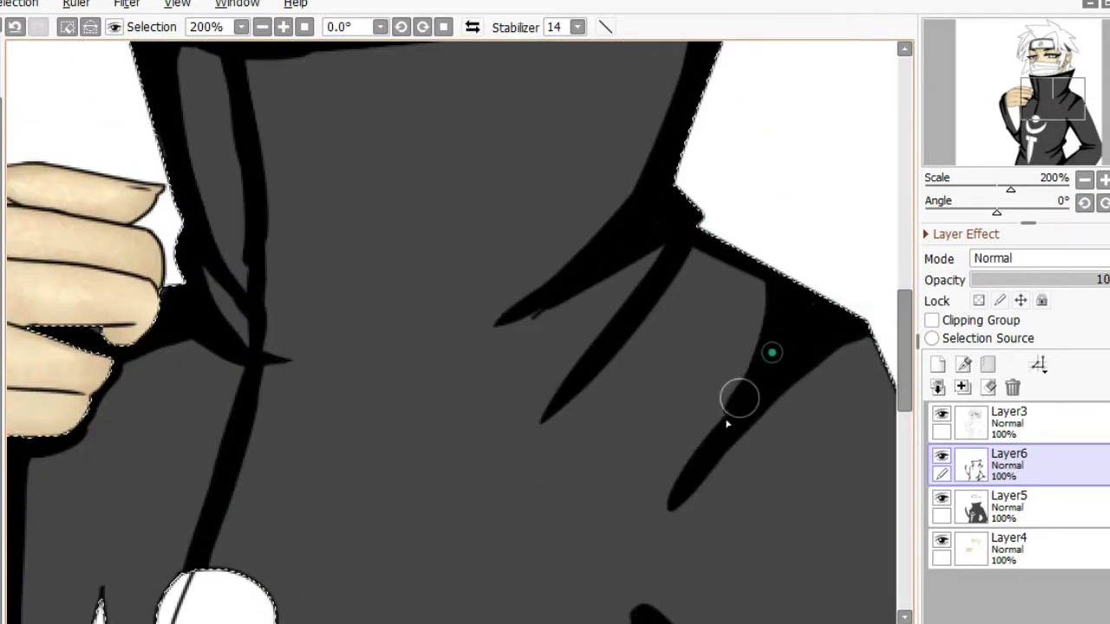
scroll(668, 607, down, 3)
scroll(414, 555, left, 3)
scroll(414, 562, down, 5)
key(alt+Tab)
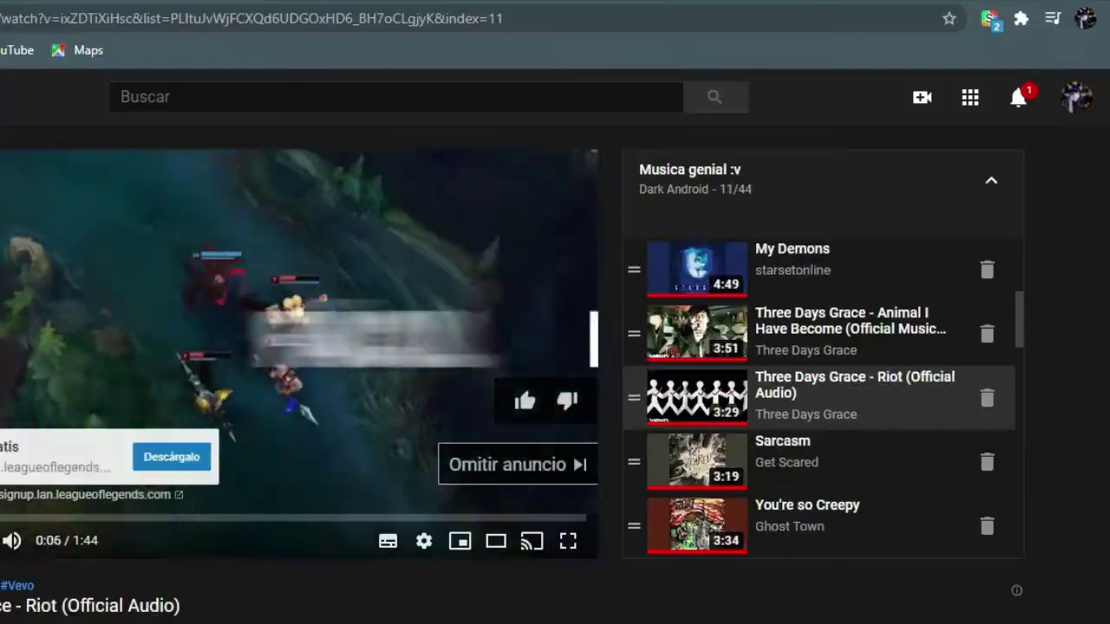
key(alt+Tab)
Blend the black shadows softly into the grey below the hand, beside the chest emblem and on the raised sleeve.
scroll(474, 272, up, 8)
mouse_move(476, 247)
mouse_down()
mouse_move(495, 496)
mouse_move(460, 109)
mouse_move(440, 214)
mouse_up()
scroll(440, 214, down, 1)
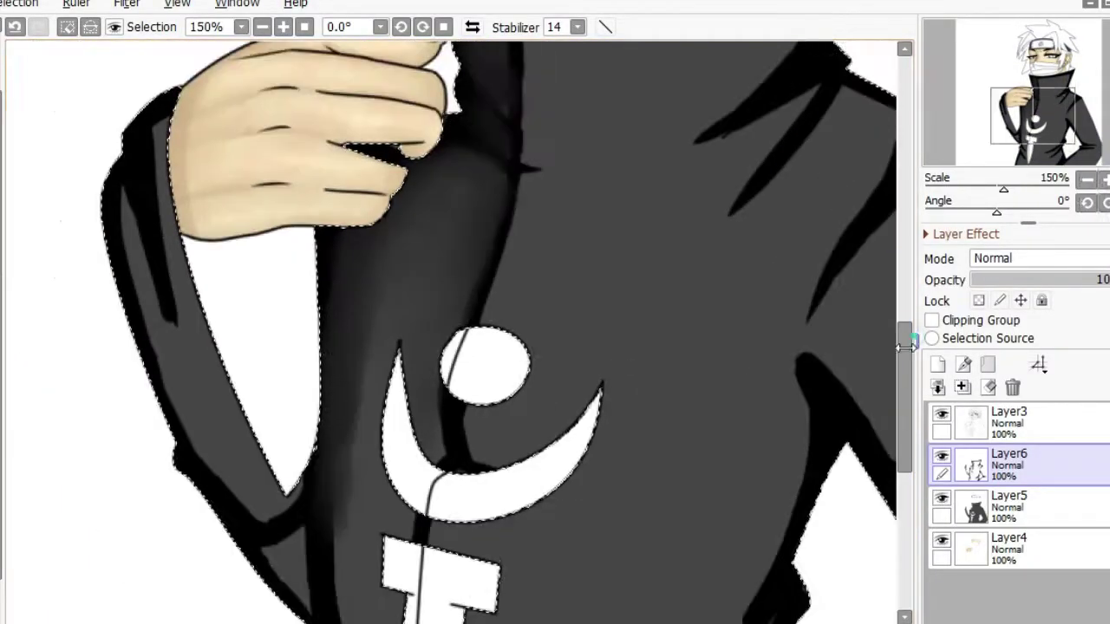
drag(340, 577, 340, 346)
drag(319, 414, 327, 502)
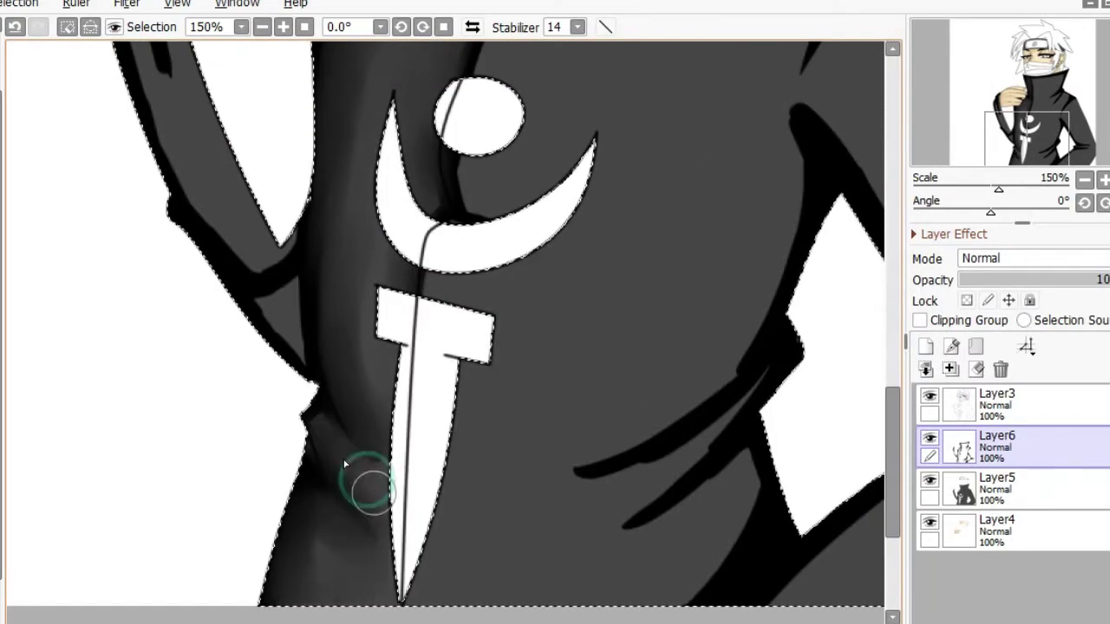
drag(684, 389, 642, 620)
drag(119, 248, 87, 286)
Blend the shadows along the coat's front seam, around the emblem and in the waist folds beside the arm gap.
drag(356, 153, 258, 252)
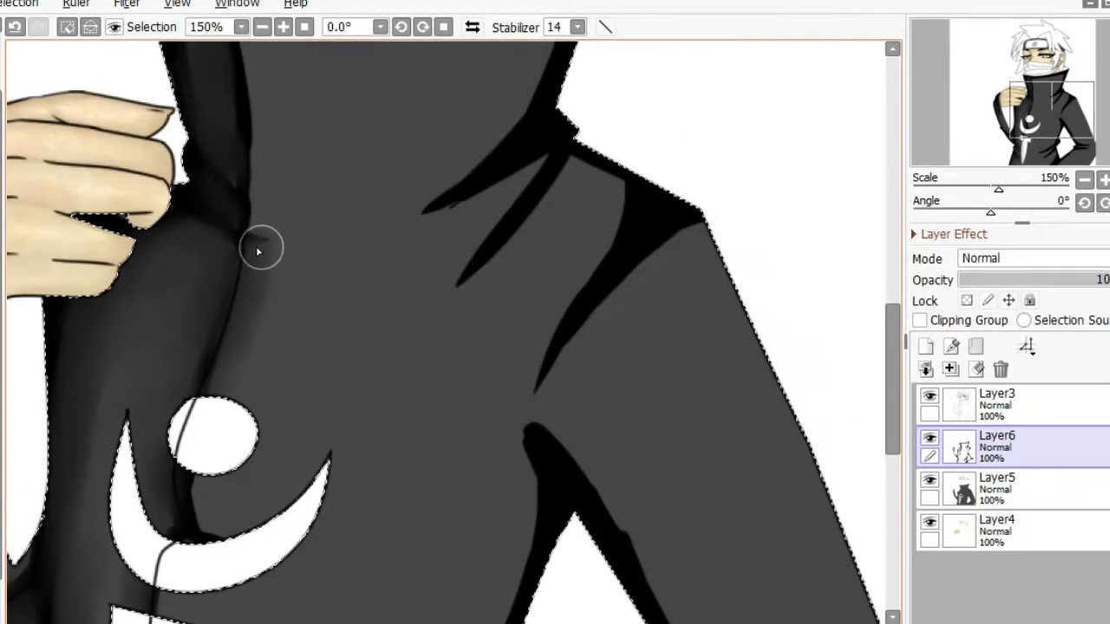
mouse_move(229, 516)
mouse_down()
mouse_move(179, 436)
mouse_move(178, 142)
mouse_up()
drag(312, 343, 505, 240)
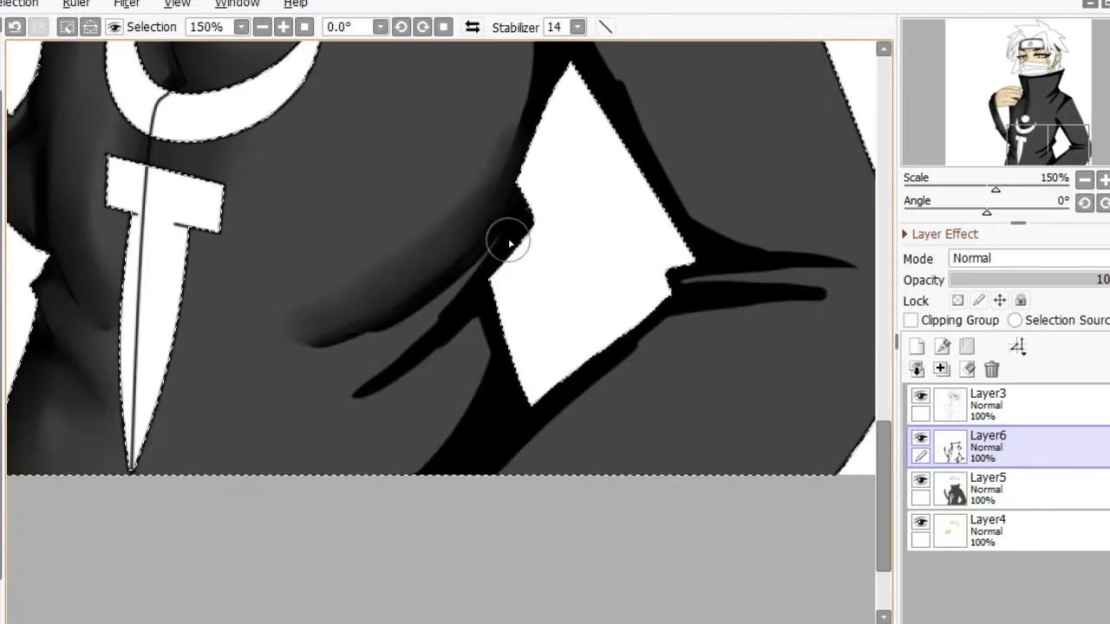
mouse_move(347, 395)
mouse_down()
mouse_move(483, 347)
mouse_move(302, 309)
mouse_up()
Blend the armpit, shoulder and collar shadows smoothly into the dark grey coat.
drag(884, 461, 884, 374)
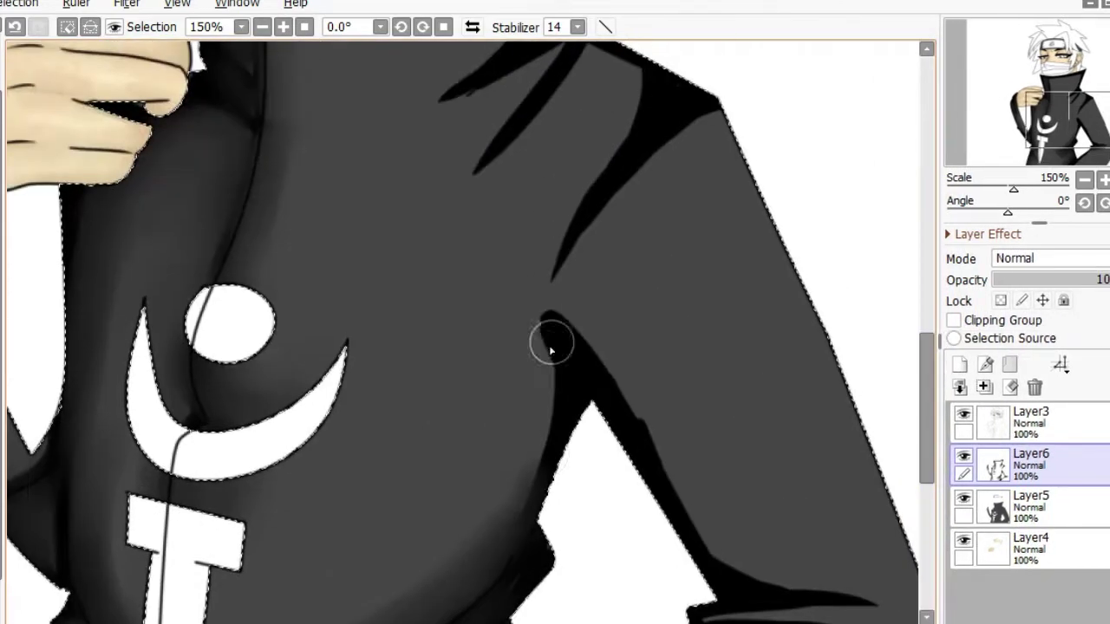
drag(644, 169, 632, 50)
scroll(449, 131, up, 5)
mouse_move(448, 131)
mouse_down()
mouse_move(569, 79)
mouse_move(491, 329)
mouse_move(574, 362)
mouse_move(320, 150)
mouse_up()
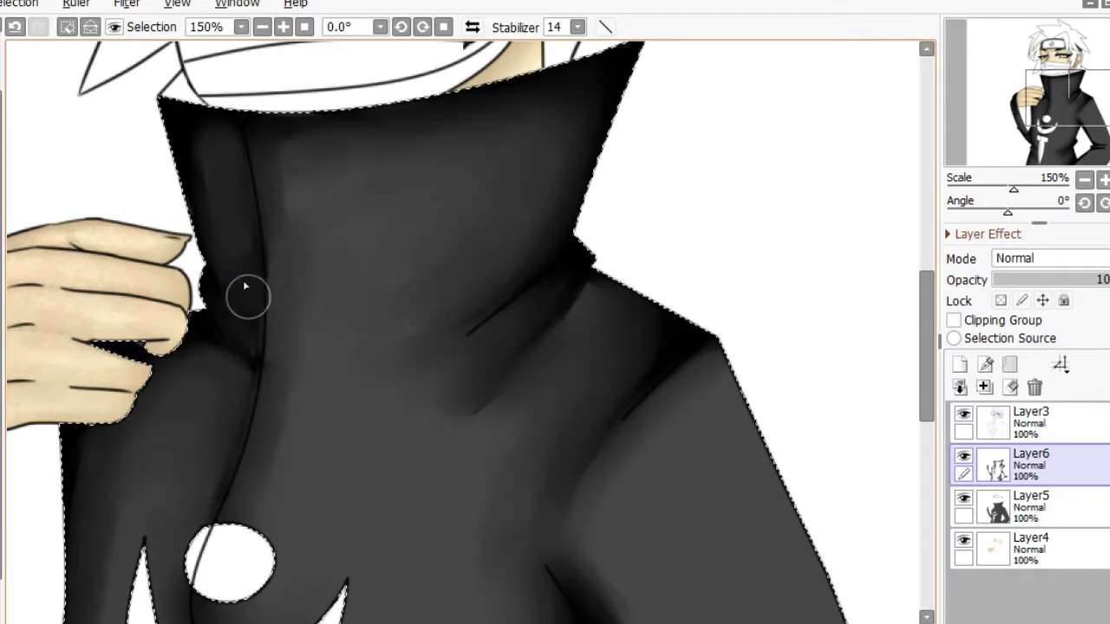
Blend the shadows on the lowered arm, its elbow creases and the lower waist into soft gradients.
scroll(247, 298, down, 5)
mouse_move(471, 225)
mouse_down()
mouse_move(677, 513)
mouse_move(477, 589)
mouse_up()
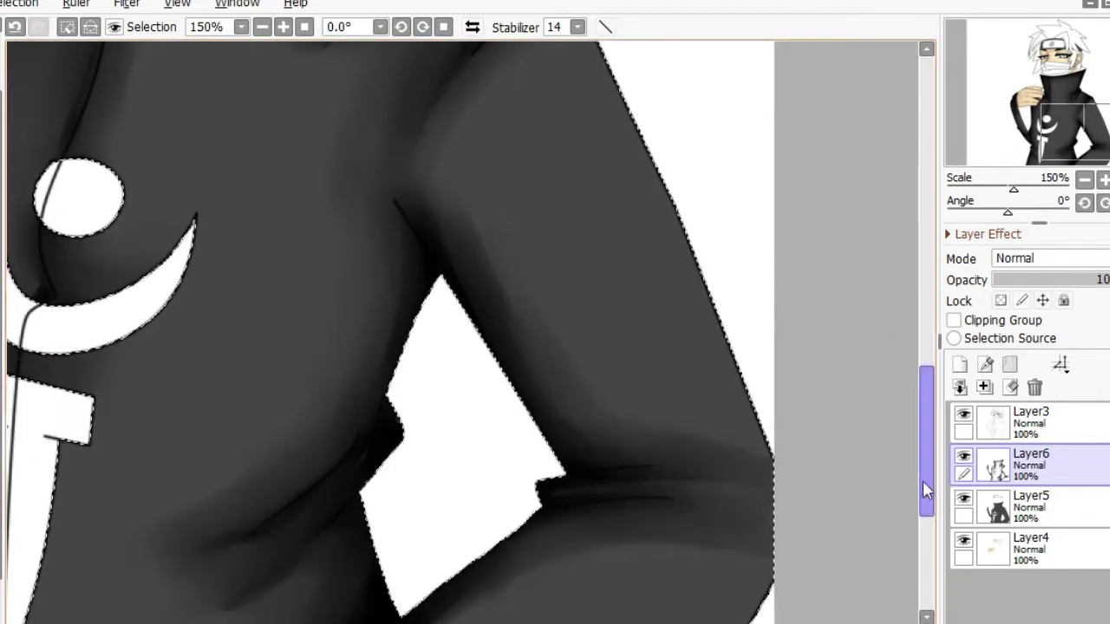
drag(923, 482, 923, 521)
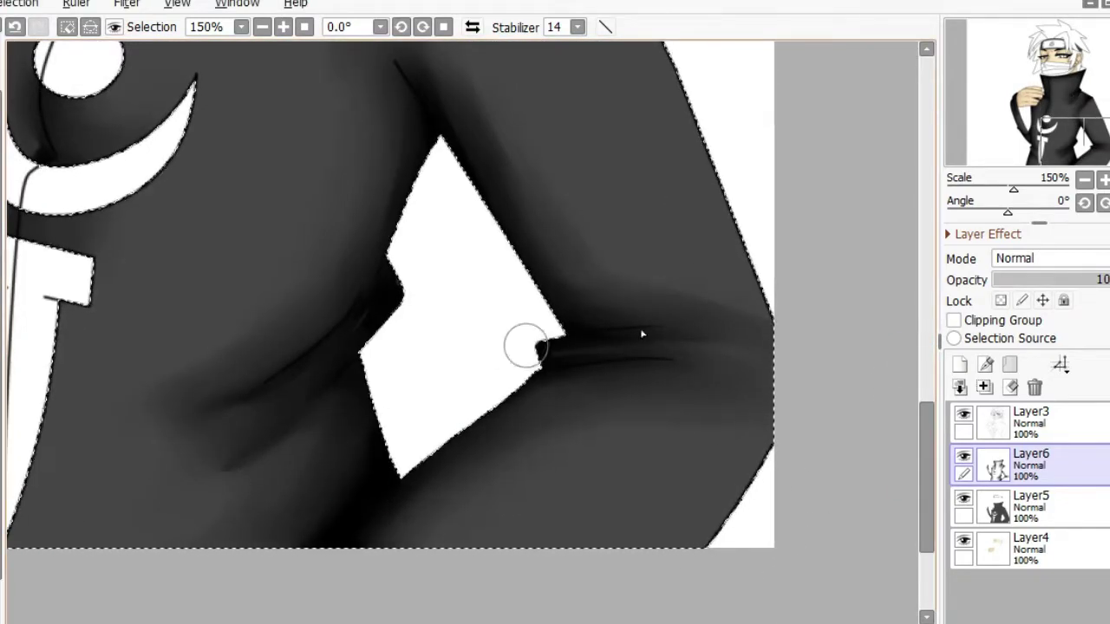
scroll(525, 347, down, 3)
Shade the headband cloth in black on the shadow layer and set that layer's opacity to 50%.
scroll(842, 260, up, 4)
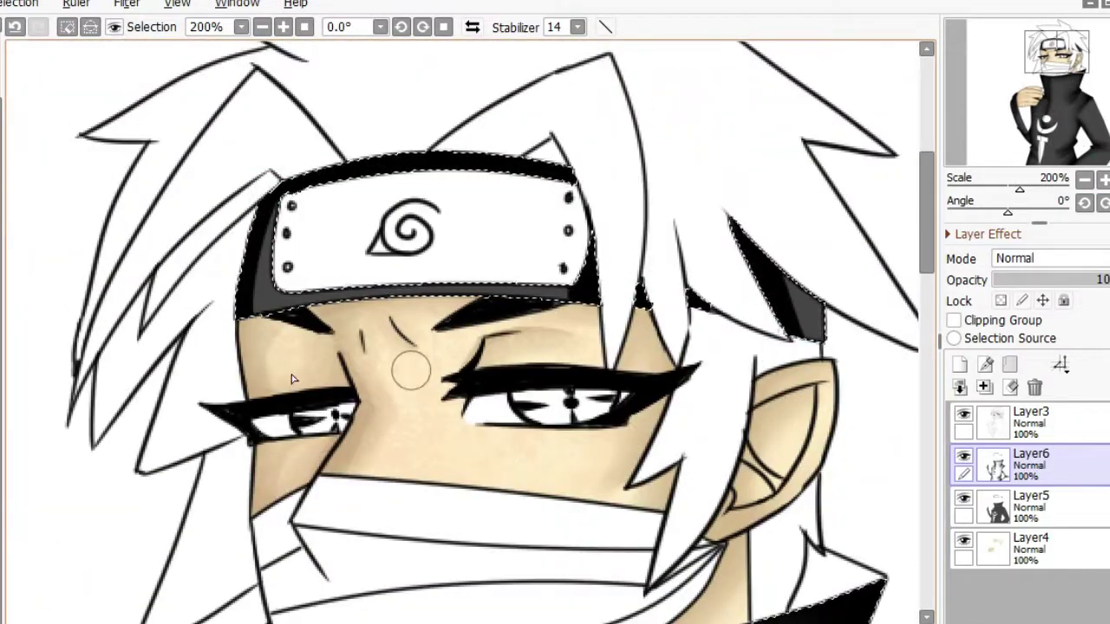
drag(253, 286, 272, 211)
click(1050, 279)
scroll(925, 337, down, 3)
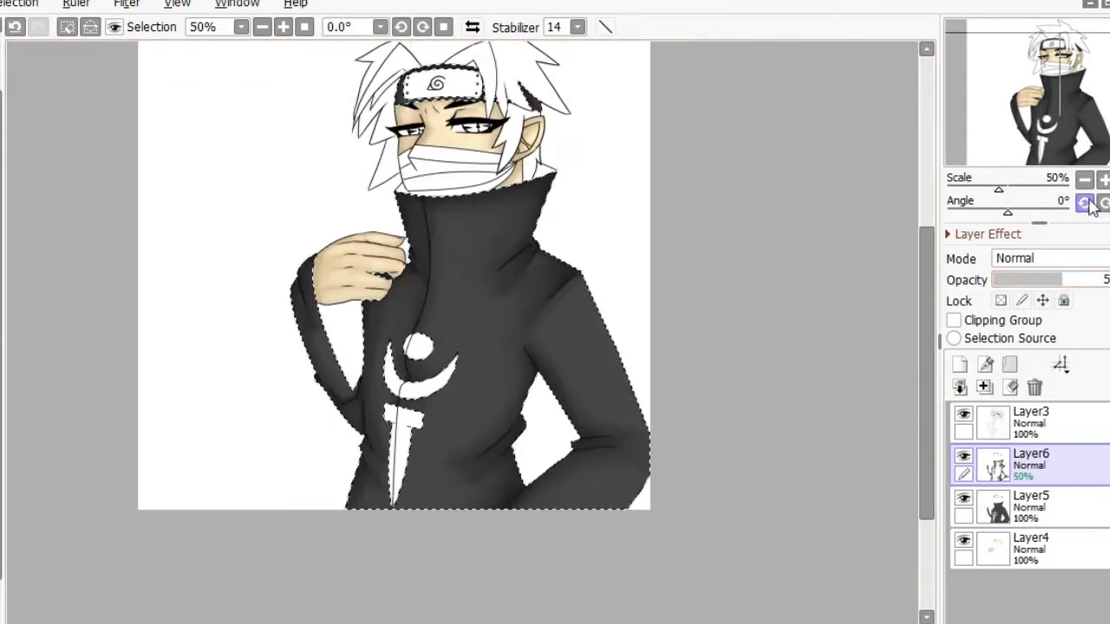
Erase the coat's inner fold lines on Layer3 and merge the shadow layer into Layer5.
scroll(763, 260, up, 2)
click(1030, 416)
scroll(763, 261, down, 3)
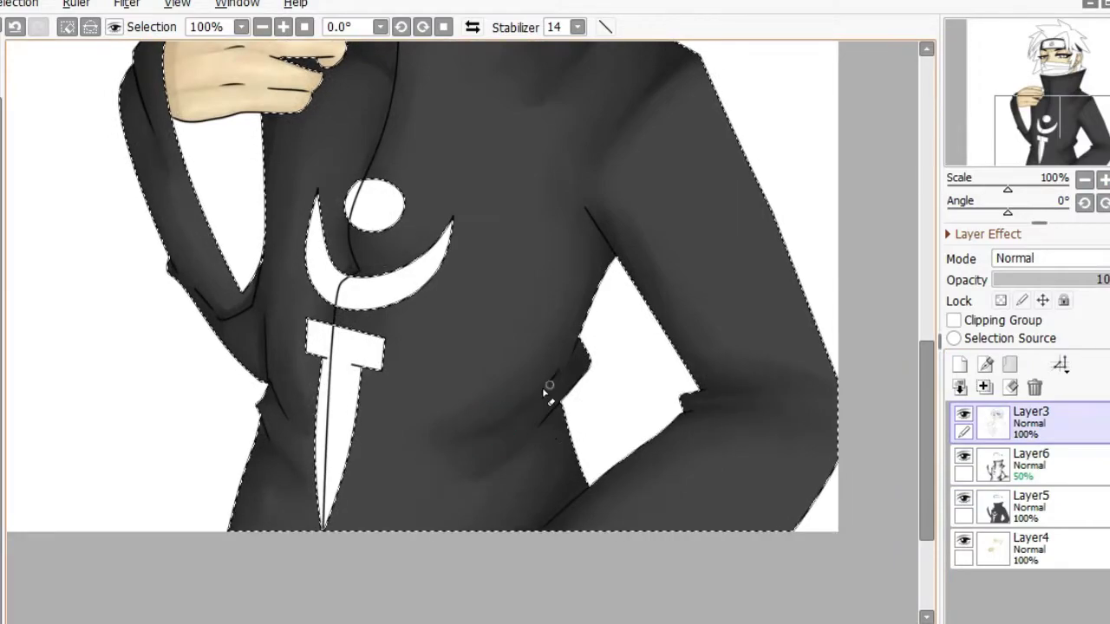
click(959, 387)
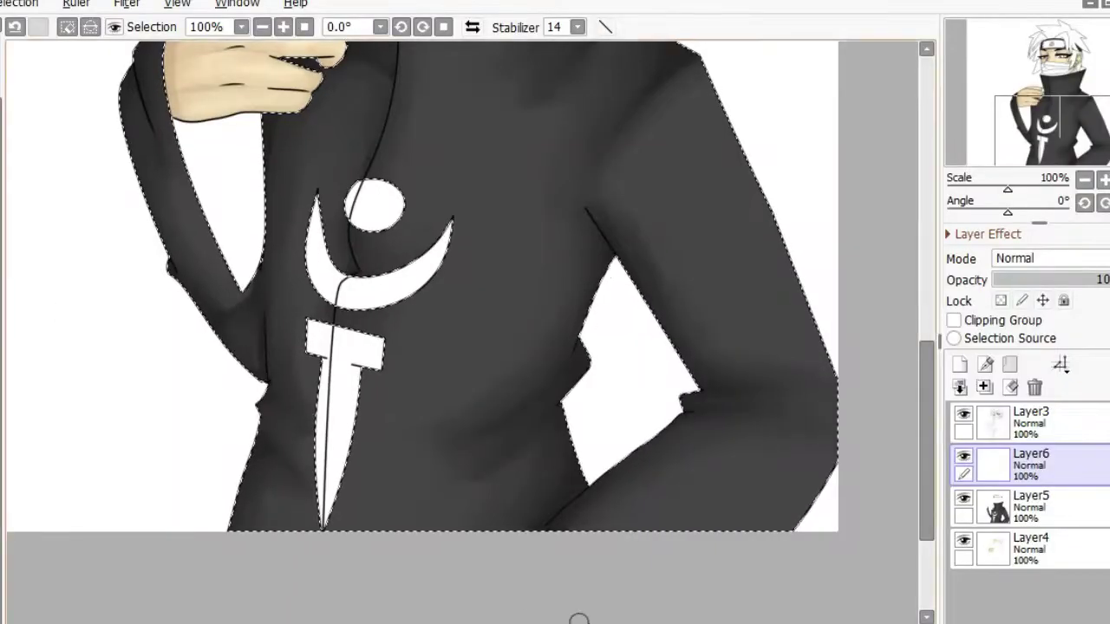
Paint a second set of black shadows on a new layer along the collar flap, front seam and lower coat side.
scroll(520, 390, up, 5)
mouse_move(416, 170)
mouse_down()
mouse_move(438, 331)
mouse_move(381, 469)
mouse_move(460, 277)
mouse_move(434, 564)
mouse_up()
scroll(651, 434, down, 7)
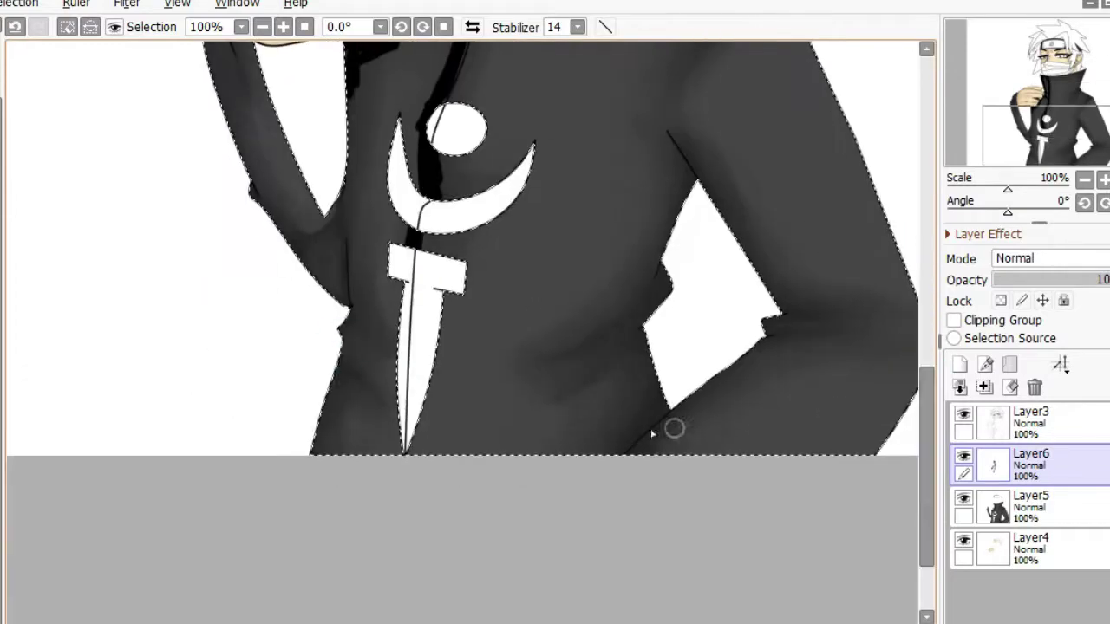
mouse_move(392, 450)
mouse_down()
mouse_move(354, 377)
mouse_move(359, 82)
mouse_move(343, 173)
mouse_move(451, 451)
mouse_move(367, 372)
mouse_up()
Add black accent shadows along the lowered arm's inner edge, elbow crease and waist folds.
scroll(364, 173, left, 2)
scroll(379, 143, up, 3)
scroll(587, 320, right, 3)
drag(531, 313, 701, 521)
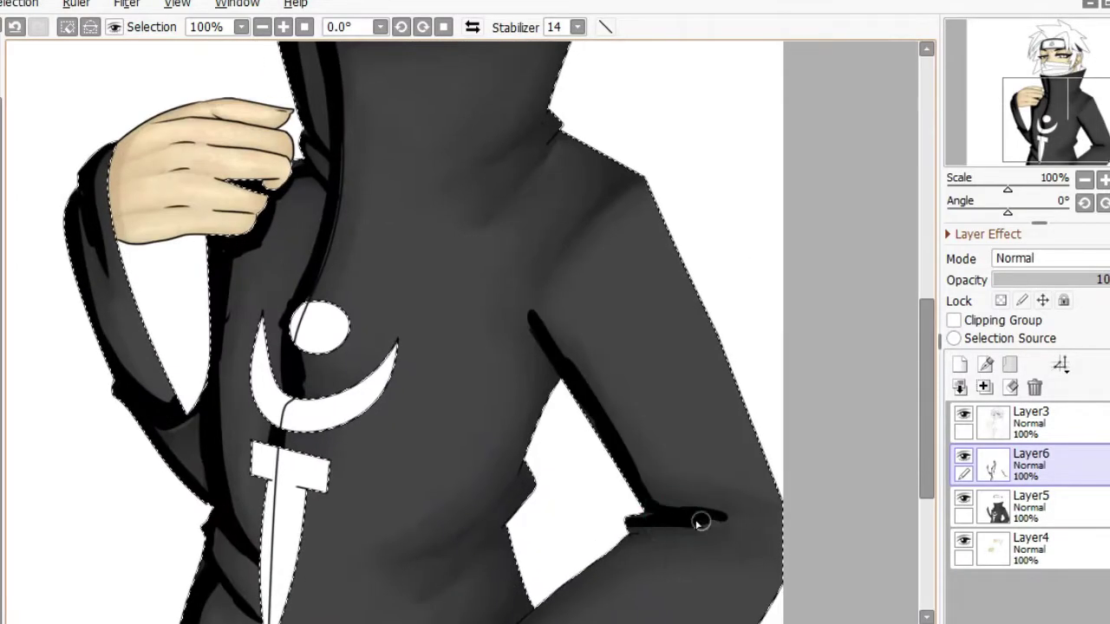
scroll(700, 521, down, 3)
mouse_move(598, 446)
mouse_down()
mouse_move(515, 467)
mouse_move(470, 419)
mouse_move(447, 429)
mouse_move(506, 344)
mouse_move(533, 190)
mouse_move(491, 358)
mouse_move(459, 404)
mouse_up()
Set the accent shadow layer's opacity to 9% and merge it into Layer5.
drag(1101, 279, 1003, 279)
key(ctrl+minus)
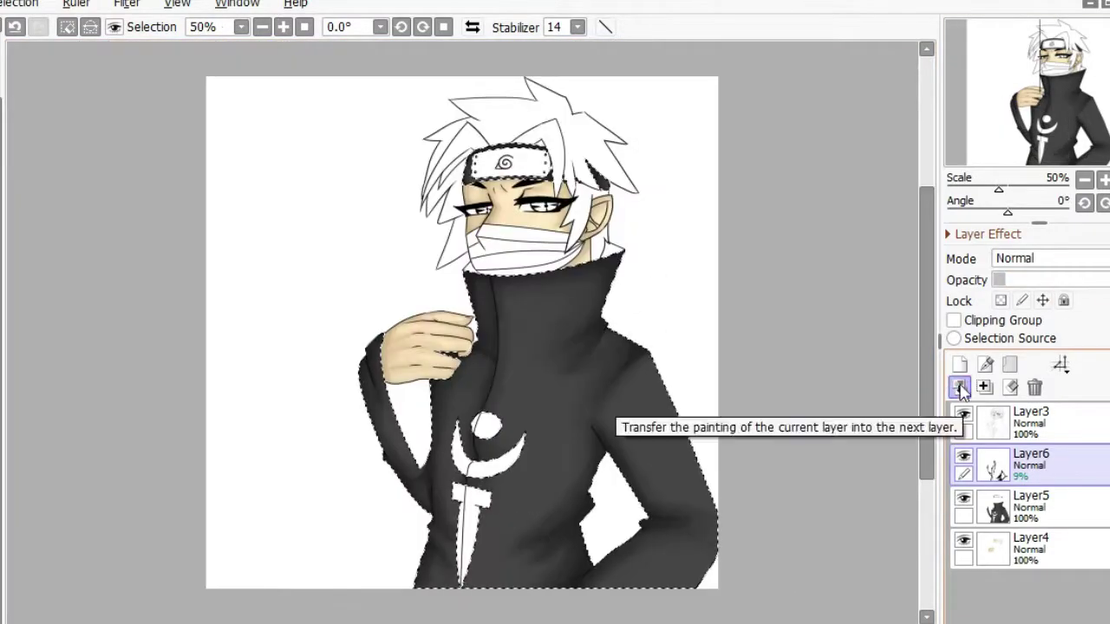
click(959, 388)
Select the raised sleeve's opening and the collar's inner lining on Layer3, undoing the stray selection of the coat front.
key(ctrl+plus)
key(ctrl+plus)
click(1030, 420)
click(268, 537)
scroll(691, 342, down, 3)
click(913, 392)
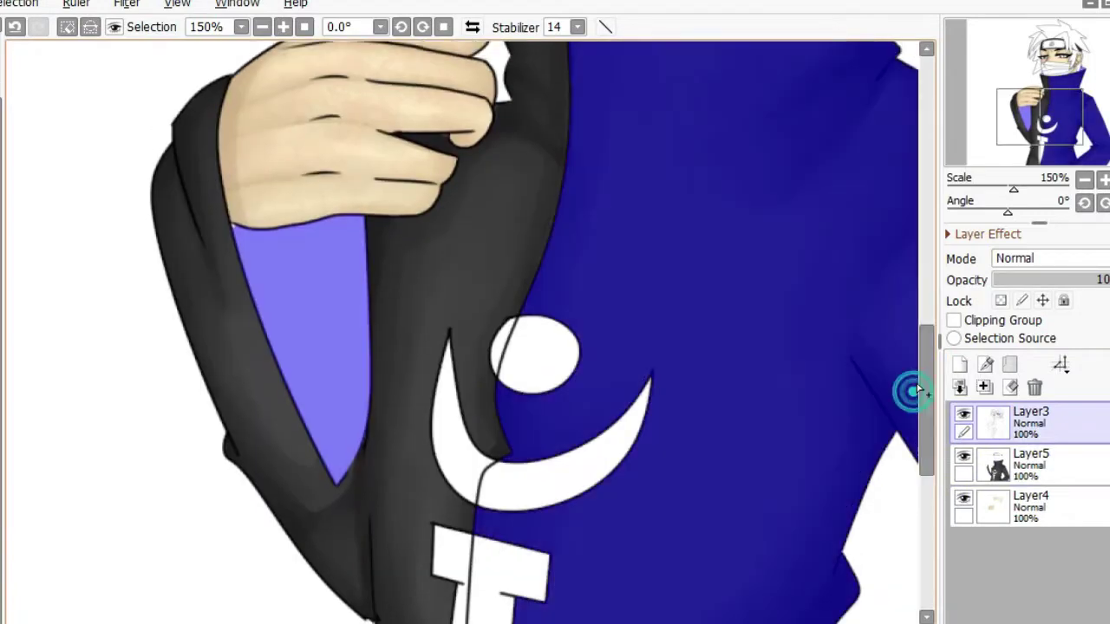
key(ctrl+z)
scroll(796, 347, up, 10)
Add a new layer above Layer5 and fill the selected sleeve opening and collar lining with a darker grey.
click(1030, 466)
click(959, 364)
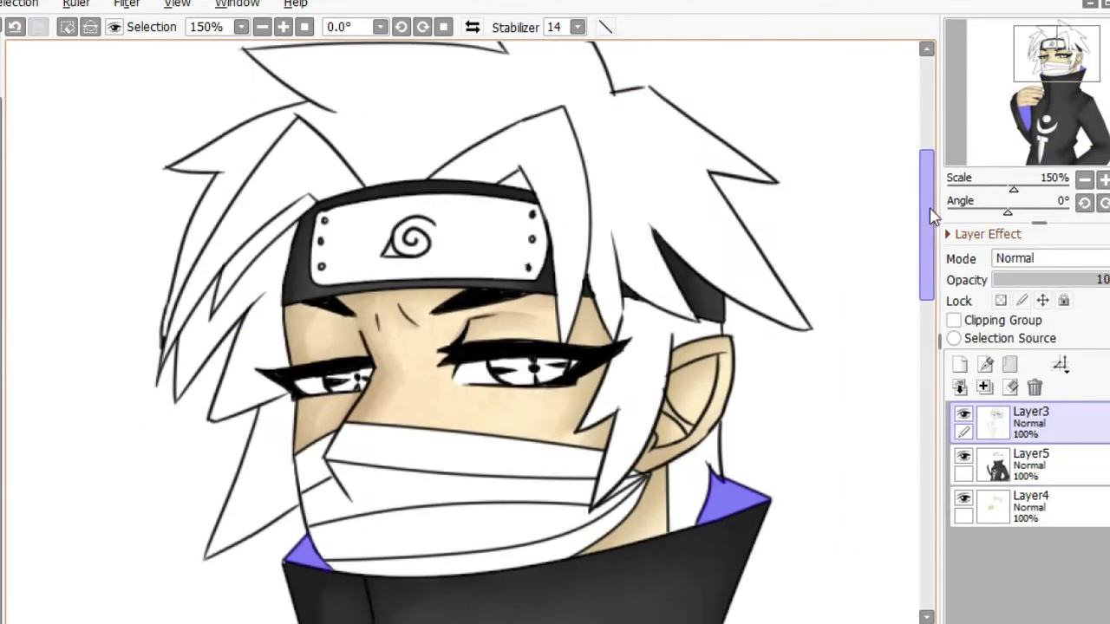
scroll(520, 329, down, 10)
scroll(520, 330, left, 4)
mouse_move(124, 309)
mouse_down()
mouse_move(129, 416)
mouse_move(113, 278)
mouse_up()
scroll(703, 269, up, 5)
scroll(520, 329, down, 10)
Paint black shadows inside the sleeve opening and collar lining on another new layer, deselect, and set its opacity to 57%.
click(960, 364)
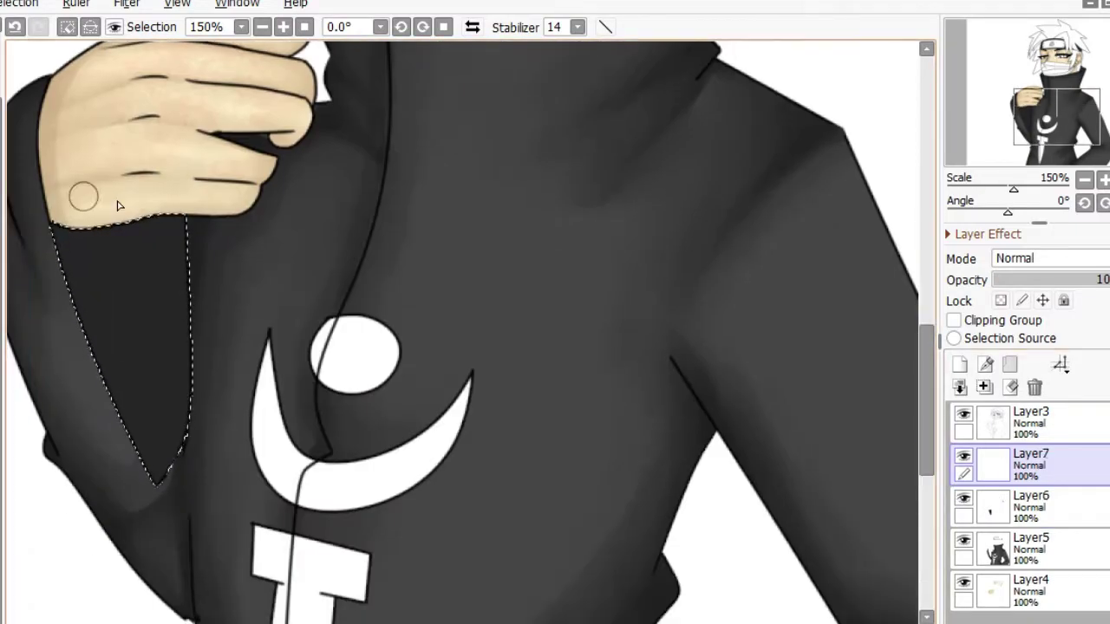
mouse_move(81, 191)
mouse_down()
mouse_move(136, 372)
mouse_move(163, 605)
mouse_up()
scroll(520, 330, up, 10)
scroll(735, 277, down, 10)
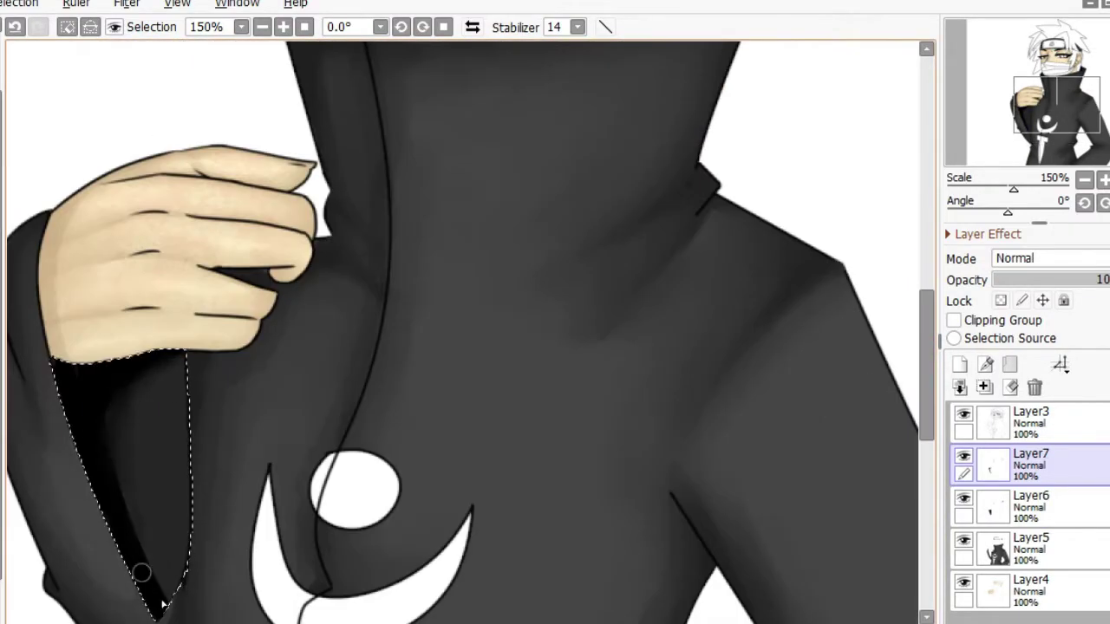
click(67, 27)
drag(1105, 279, 1071, 279)
scroll(841, 396, down, 3)
scroll(495, 168, up, 5)
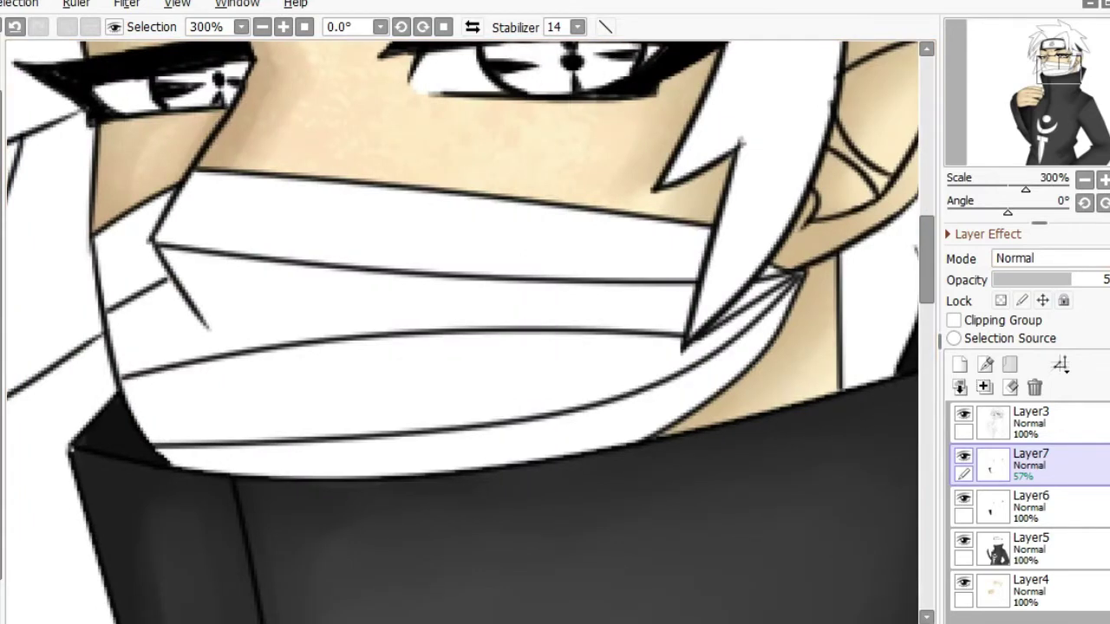
Merge the coat and lining layers into Layer4 and select the face mask and eye whites on Layer3.
click(1034, 387)
click(1034, 388)
click(1040, 412)
click(222, 292)
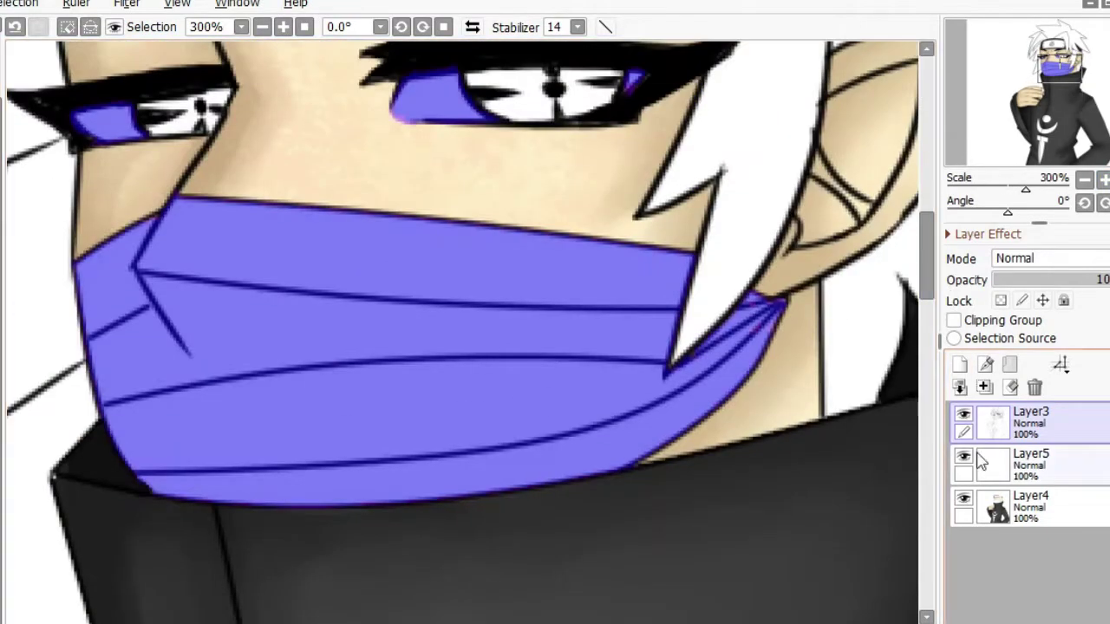
Paint grey shading under the upper lids on the selected eye whites, using new layers below the line art.
click(988, 459)
key(b)
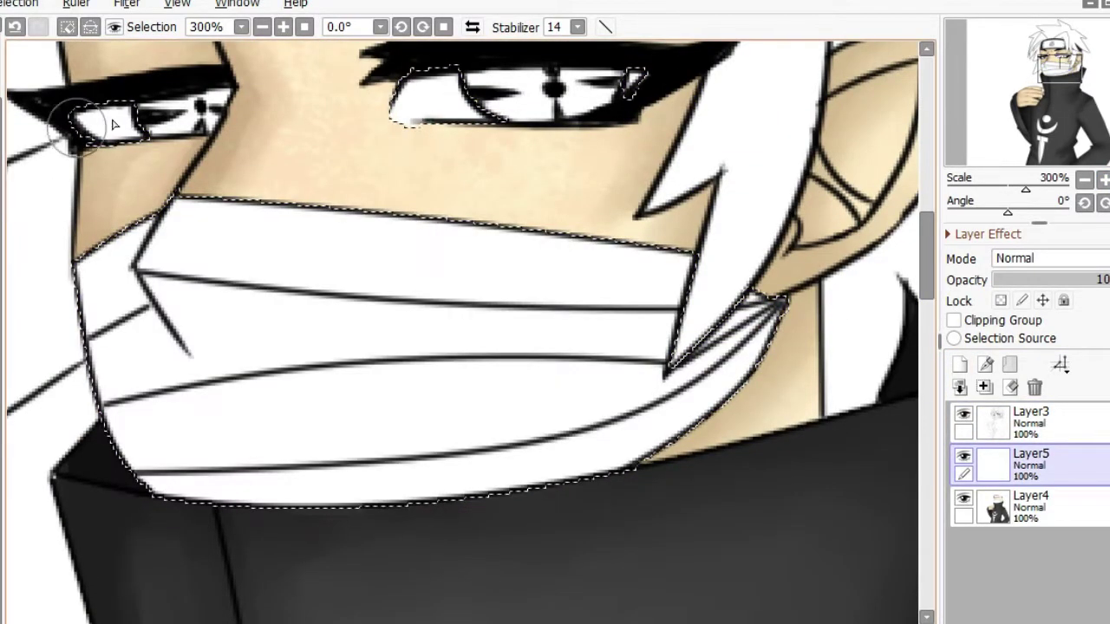
click(173, 352)
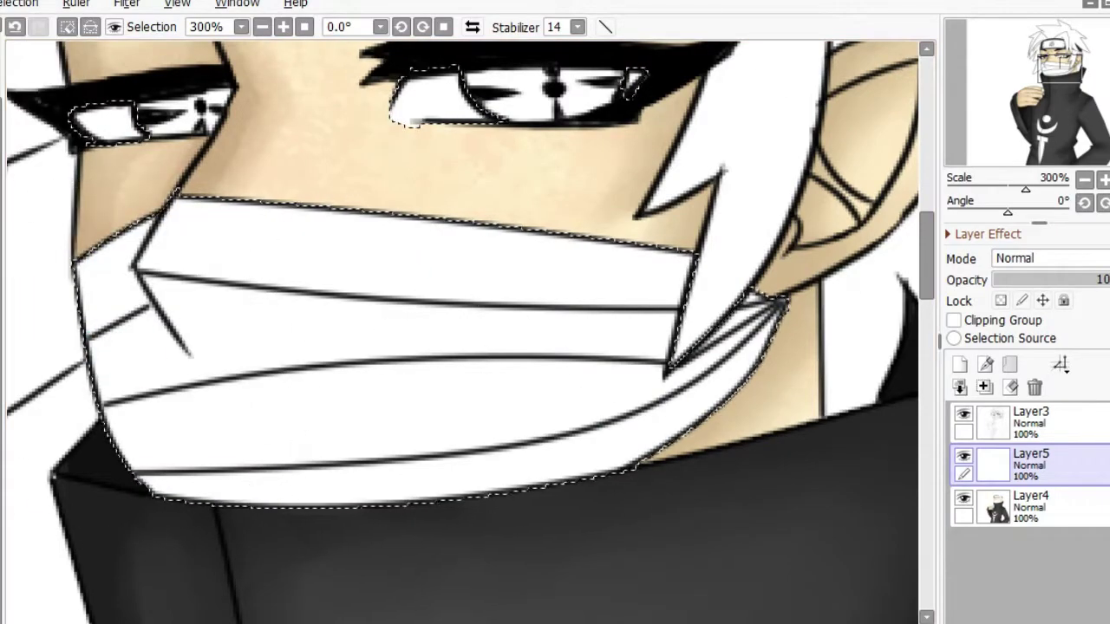
click(959, 365)
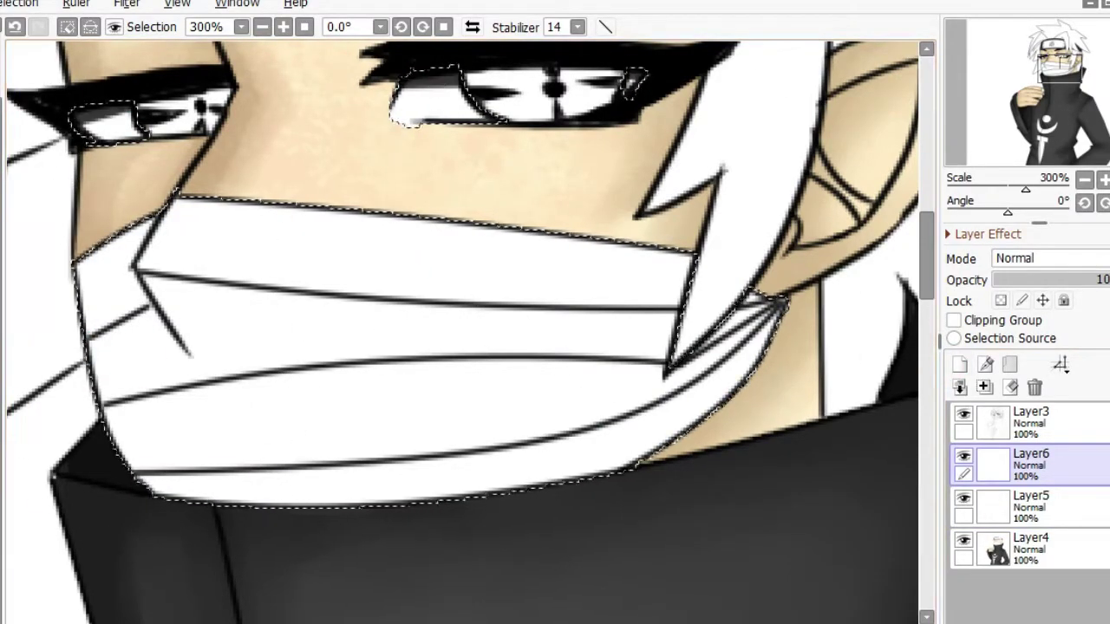
Shade the mask's folds in brownish grey on Layer5, set it to 62% opacity and add a new layer above.
key(ctrl+e)
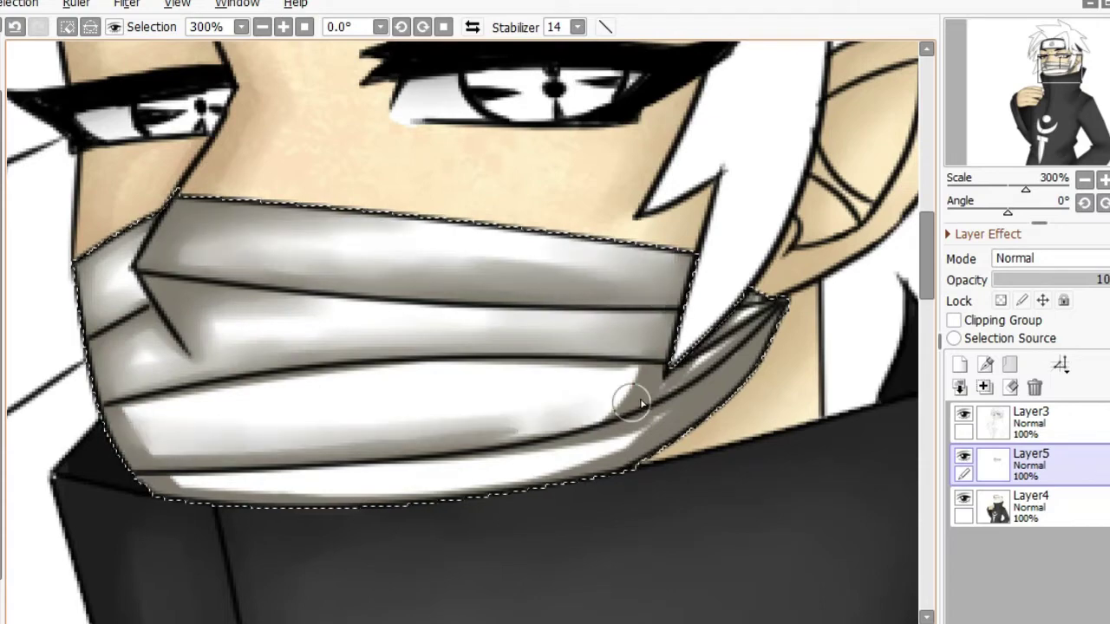
drag(1101, 279, 1040, 279)
click(959, 364)
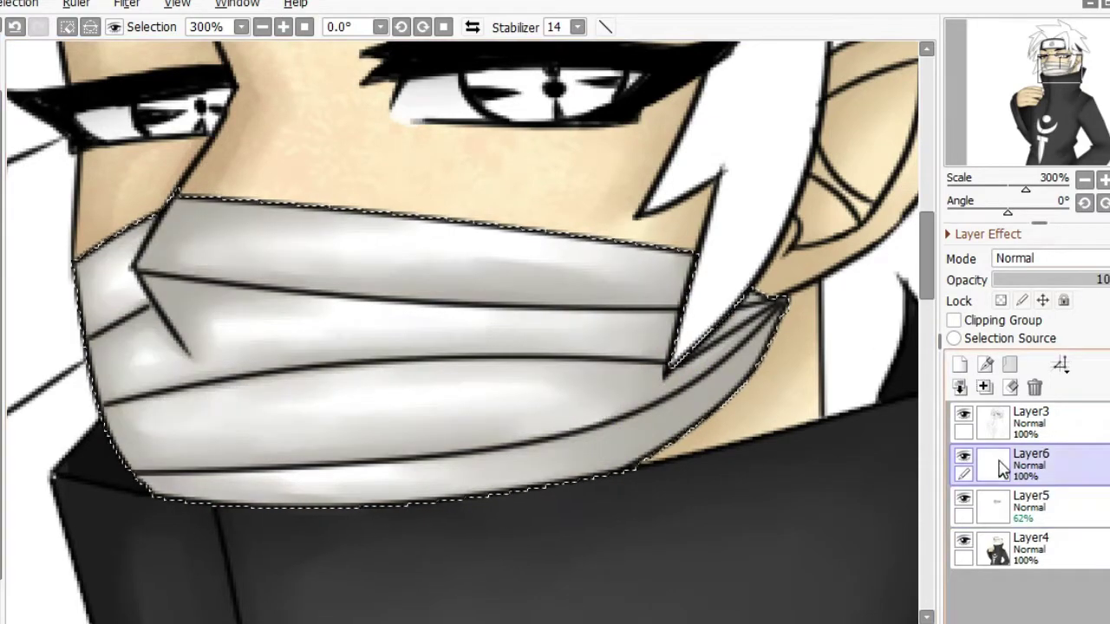
Move Layer6 below the mask shading on Layer5 and set Layer5's opacity to 45%.
drag(1030, 457, 1030, 507)
click(1030, 460)
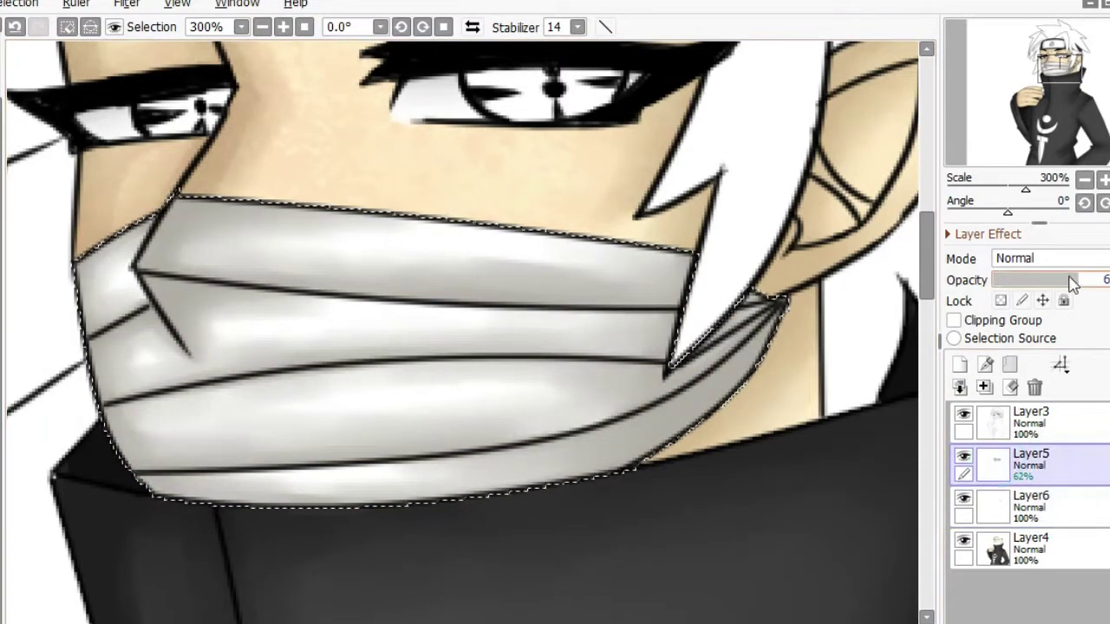
Paint black shadows along the mask's edges and folds on a new layer at 14% opacity, deselect, and merge the mask shading layers down.
click(959, 364)
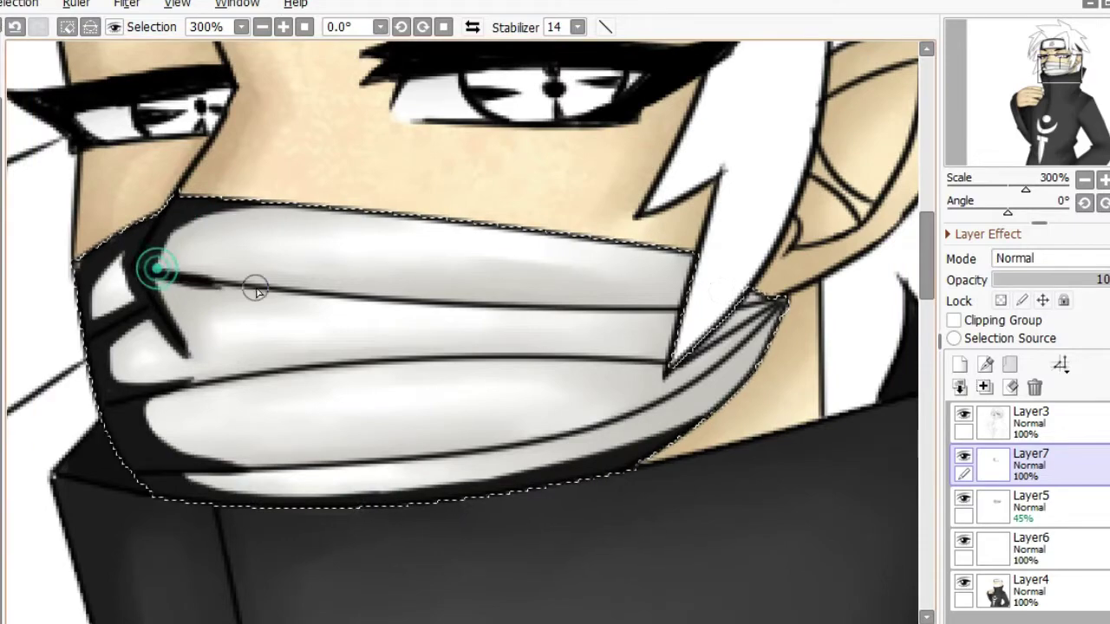
click(70, 29)
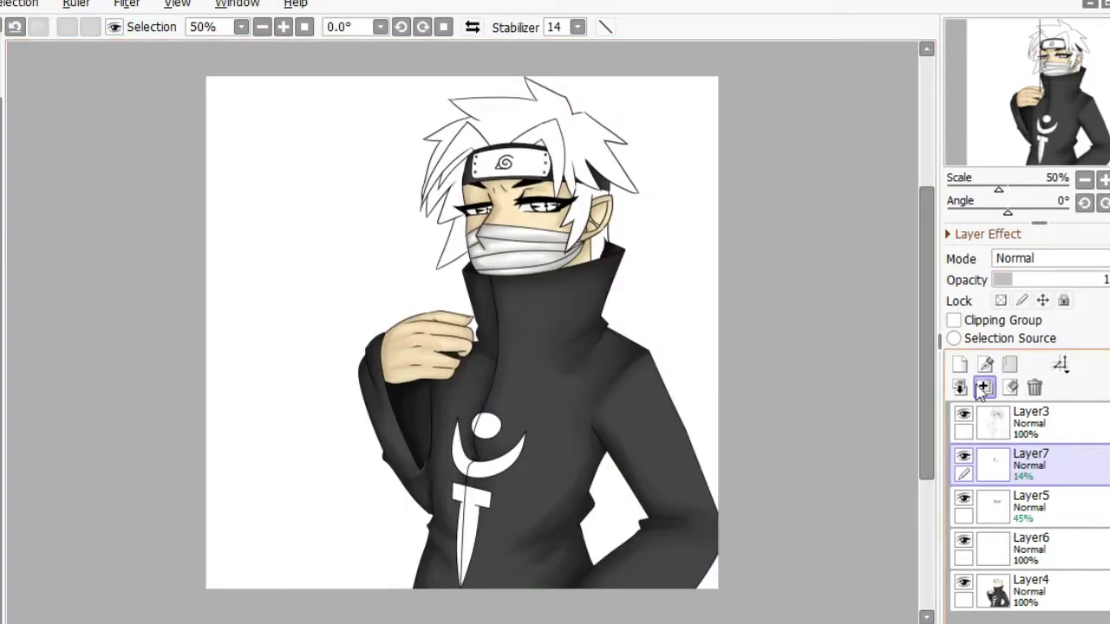
click(982, 389)
click(982, 388)
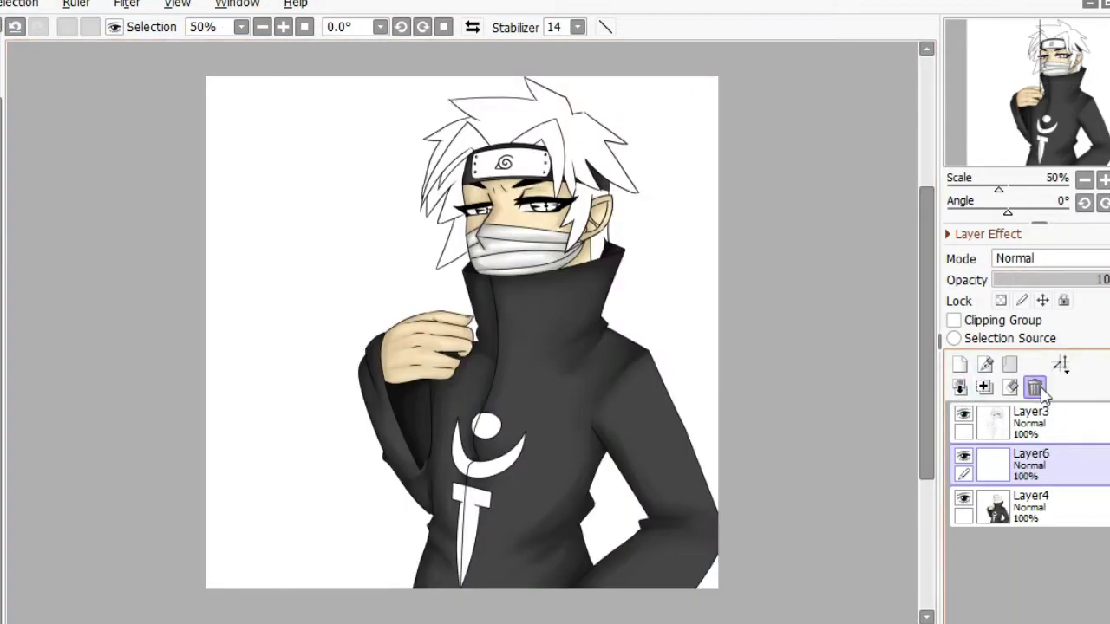
Select all of the character's hair locks and spikes using the line art on Layer3.
click(1030, 423)
scroll(486, 347, up, 3)
scroll(234, 259, up, 5)
mouse_move(235, 259)
mouse_down()
mouse_move(332, 94)
mouse_move(699, 361)
mouse_move(756, 321)
mouse_up()
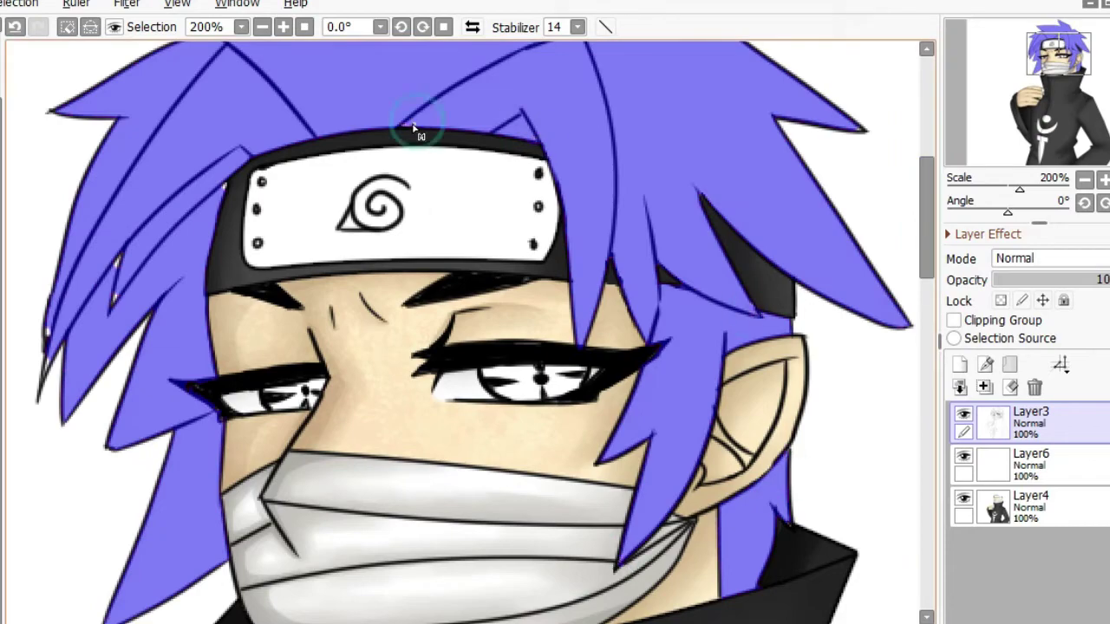
scroll(921, 321, down, 3)
scroll(639, 315, up, 5)
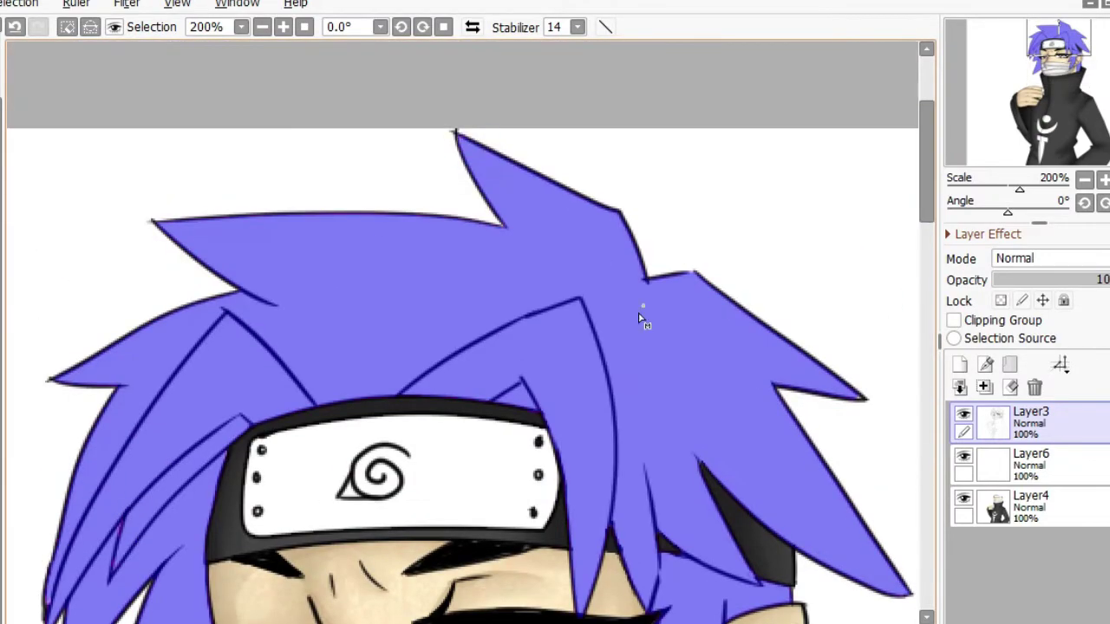
scroll(916, 324, down, 1)
Fill the selected hair with flat dark grey on Layer6.
click(1030, 464)
key(n)
mouse_move(223, 223)
mouse_down()
mouse_move(649, 409)
mouse_move(614, 344)
mouse_move(659, 365)
mouse_up()
key(alt+f)
key(Escape)
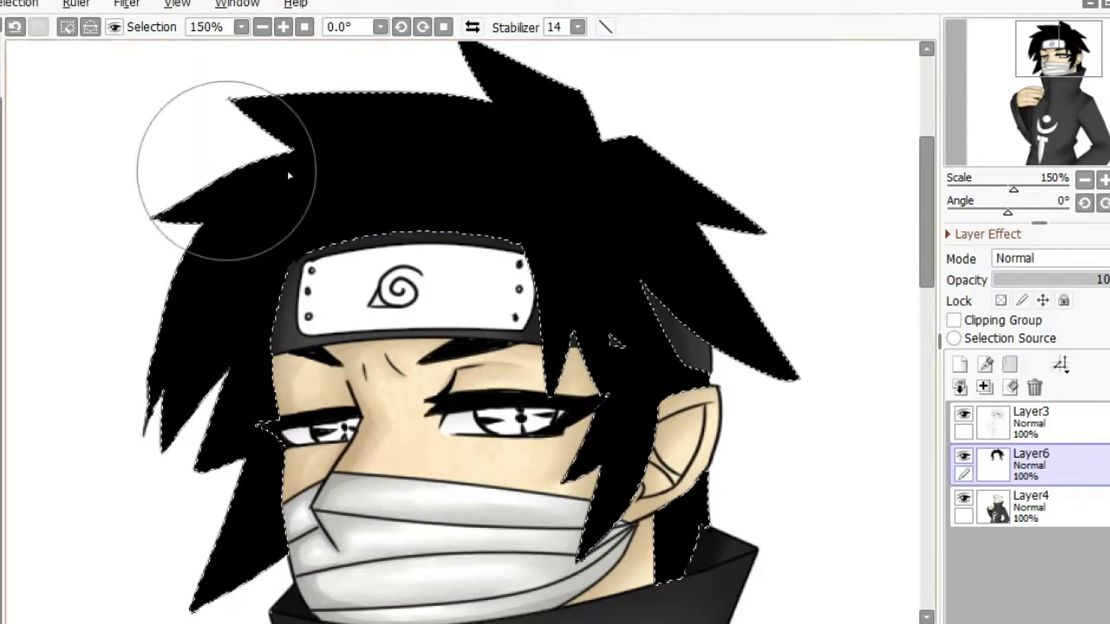
drag(329, 148, 779, 222)
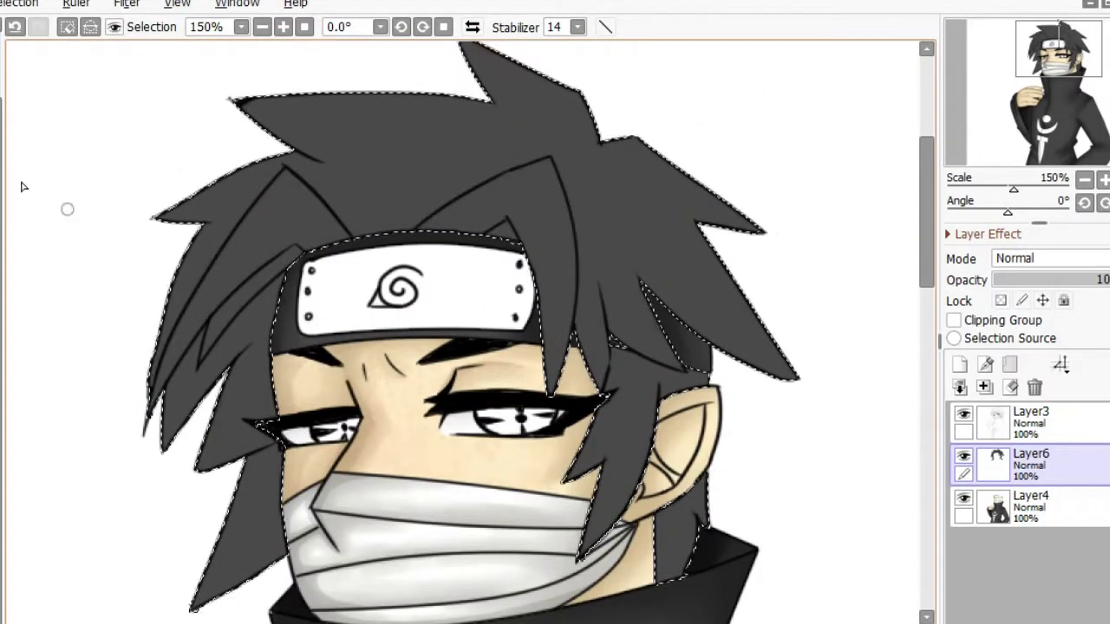
Paint black shadow strands along the hair locks on the left side of the headband, on a new layer above the base colour.
key(ctrl+shift+n)
scroll(156, 217, up, 2)
mouse_move(166, 542)
mouse_down()
mouse_move(445, 131)
mouse_move(550, 240)
mouse_up()
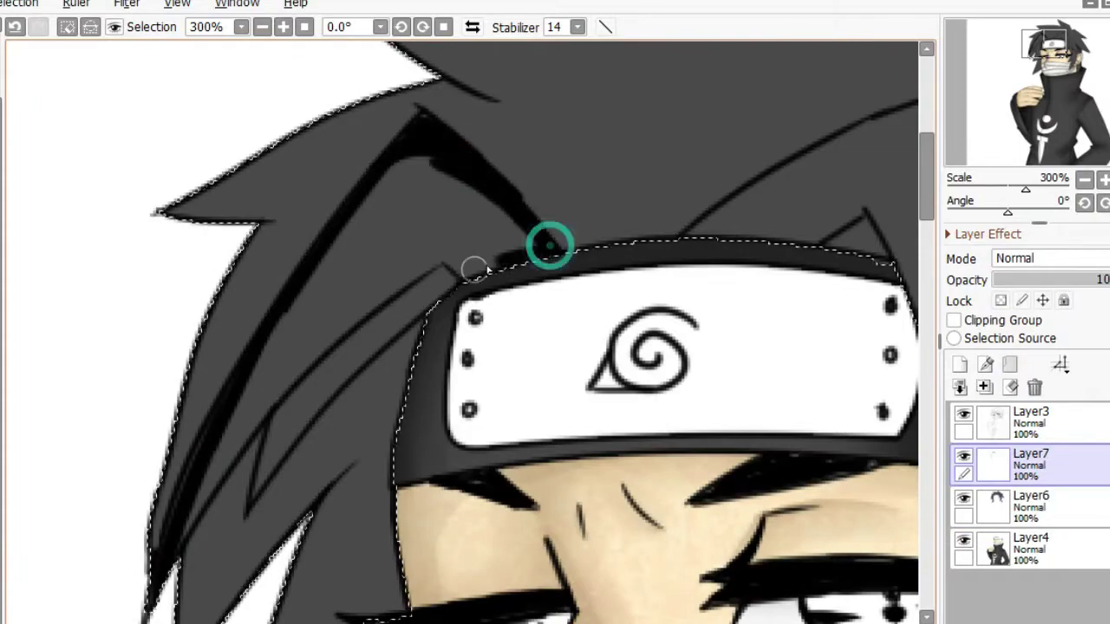
mouse_move(468, 269)
mouse_down()
mouse_move(217, 461)
mouse_move(452, 285)
mouse_up()
scroll(465, 285, down, 3)
mouse_move(260, 260)
mouse_down()
mouse_move(173, 508)
mouse_move(277, 441)
mouse_move(377, 298)
mouse_up()
scroll(364, 260, down, 3)
mouse_move(334, 232)
mouse_down()
mouse_move(396, 178)
mouse_move(433, 228)
mouse_move(488, 211)
mouse_move(399, 139)
mouse_move(191, 503)
mouse_up()
scroll(488, 211, up, 3)
scroll(798, 218, up, 3)
mouse_move(485, 260)
mouse_down()
mouse_move(235, 377)
mouse_move(523, 401)
mouse_move(555, 451)
mouse_up()
Paint black shadow strands on the top tuft and the large swept-back lock above the headband.
drag(1007, 213, 1000, 213)
drag(728, 204, 453, 173)
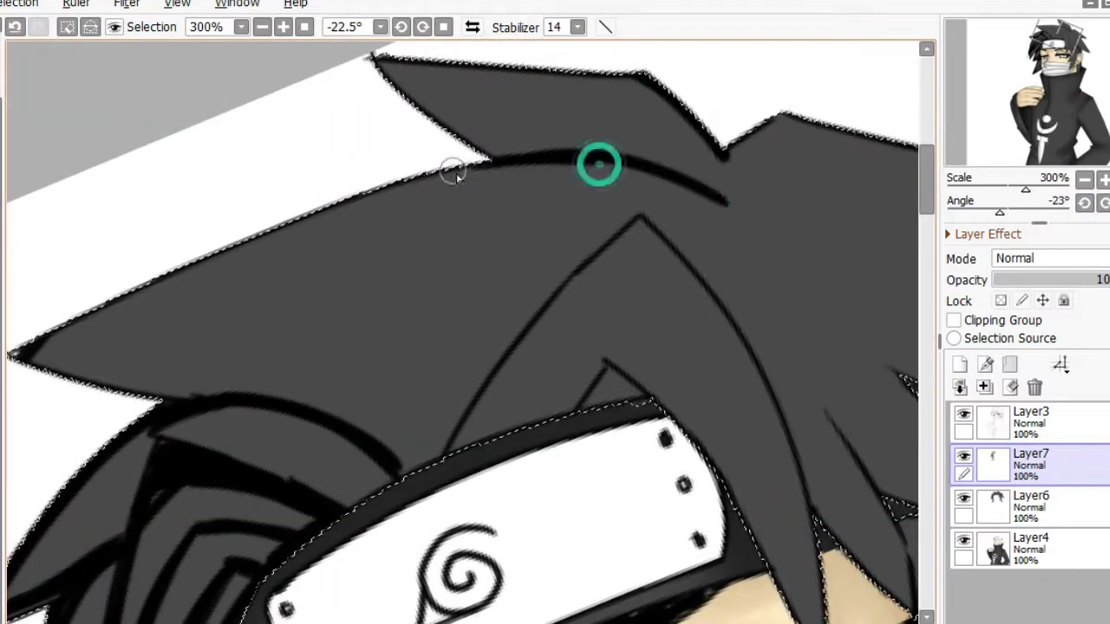
drag(438, 85, 451, 384)
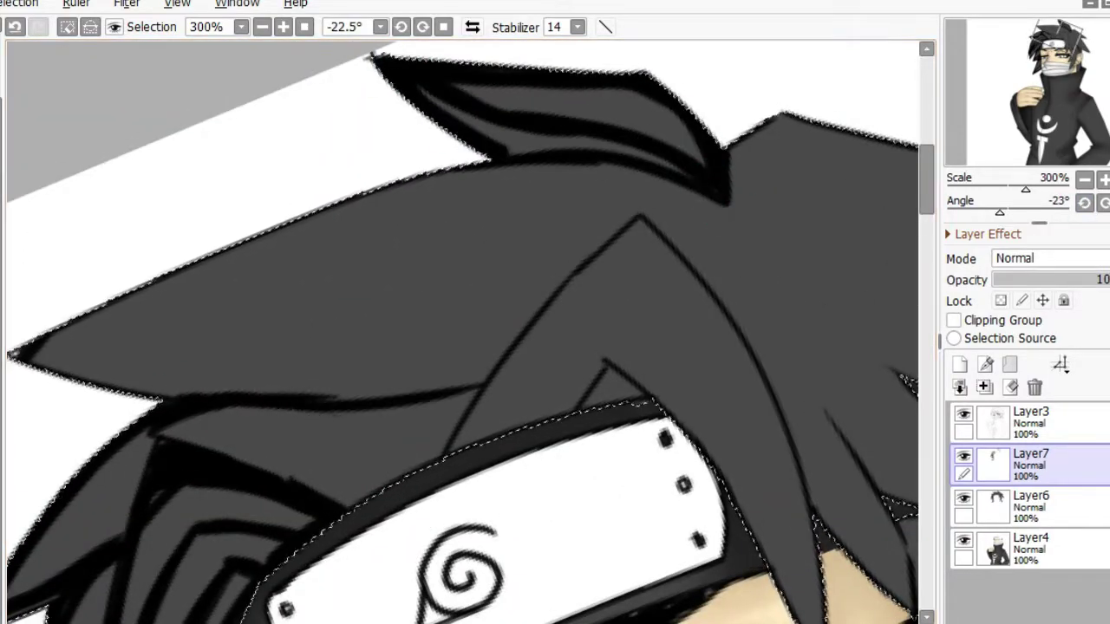
mouse_move(18, 347)
mouse_down()
mouse_move(215, 267)
mouse_move(662, 179)
mouse_up()
mouse_move(694, 235)
mouse_down()
mouse_move(537, 292)
mouse_move(456, 372)
mouse_move(281, 307)
mouse_move(720, 195)
mouse_up()
drag(230, 449, 434, 442)
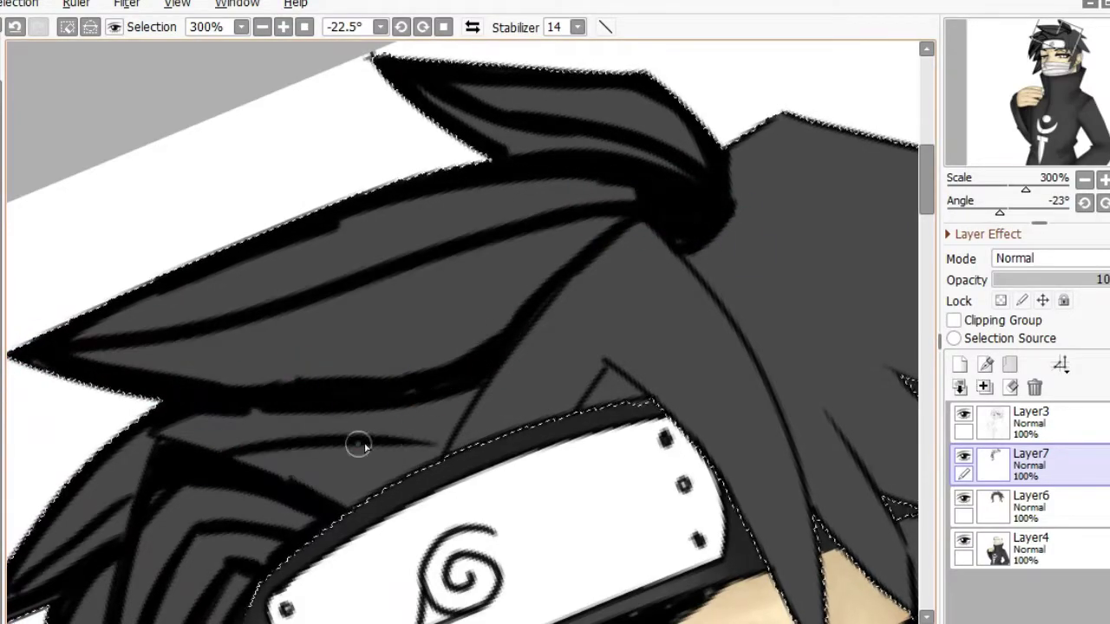
Paint black shadow strands on the fringe locks falling over the right end of the headband.
mouse_move(490, 390)
mouse_down()
mouse_move(420, 354)
mouse_move(598, 384)
mouse_up()
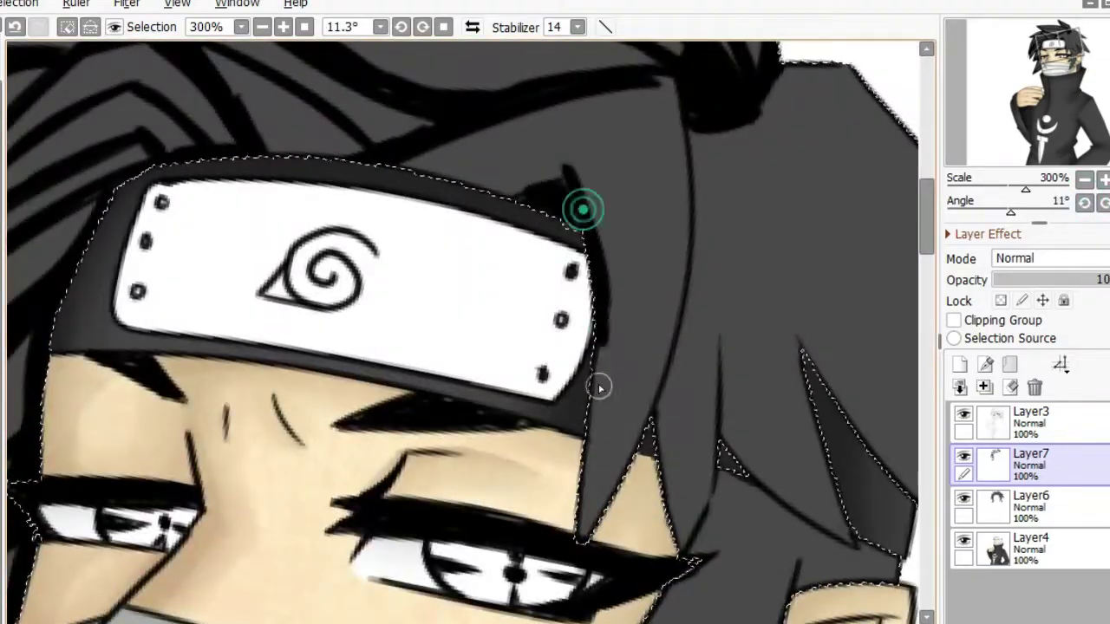
drag(607, 312, 579, 542)
drag(607, 131, 503, 151)
mouse_move(623, 223)
mouse_down()
mouse_move(711, 292)
mouse_move(503, 292)
mouse_up()
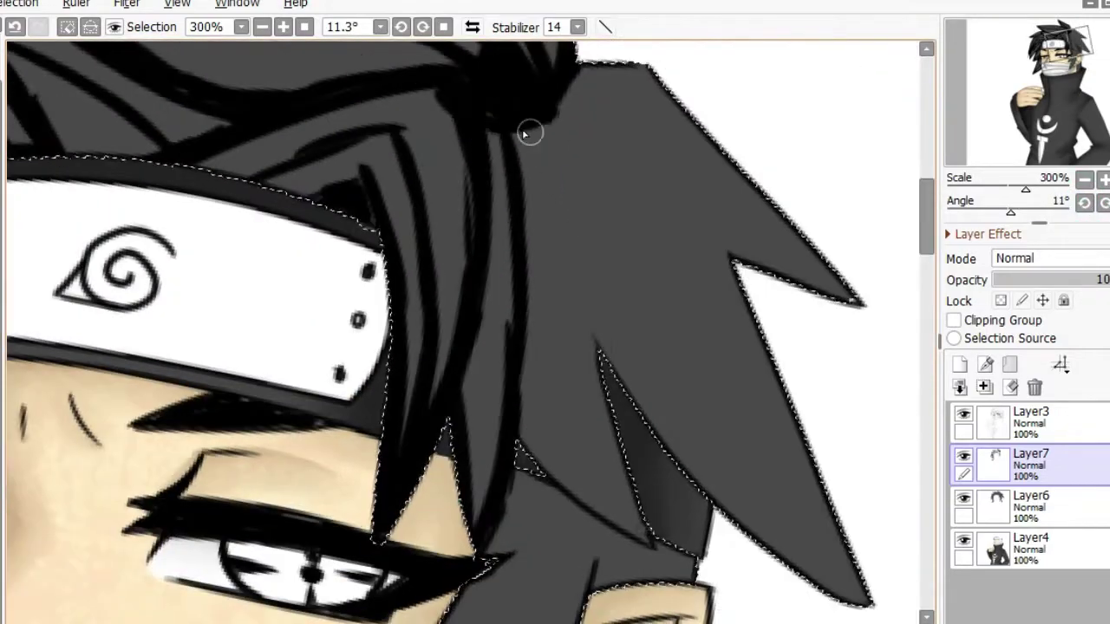
Paint black shadow strands on the right-hand spikes and the locks around the ear, and add strands to the swept lock.
mouse_move(528, 129)
mouse_down()
mouse_move(646, 156)
mouse_move(756, 326)
mouse_move(858, 598)
mouse_up()
drag(548, 147, 711, 382)
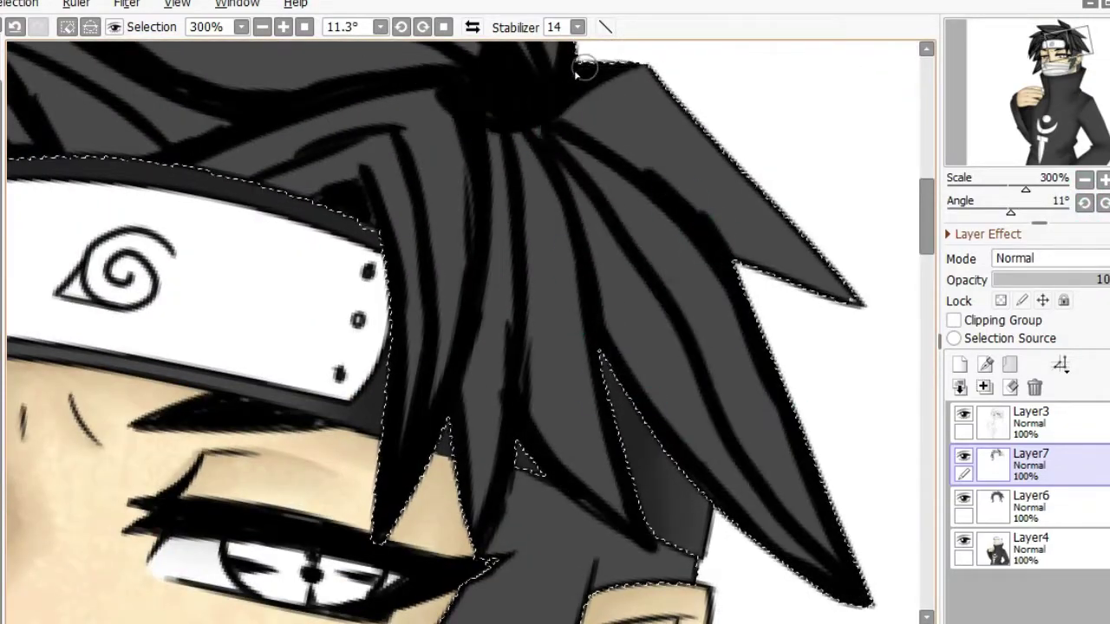
drag(586, 69, 636, 161)
key(Delete)
mouse_move(590, 201)
mouse_down()
mouse_move(638, 208)
mouse_move(700, 181)
mouse_up()
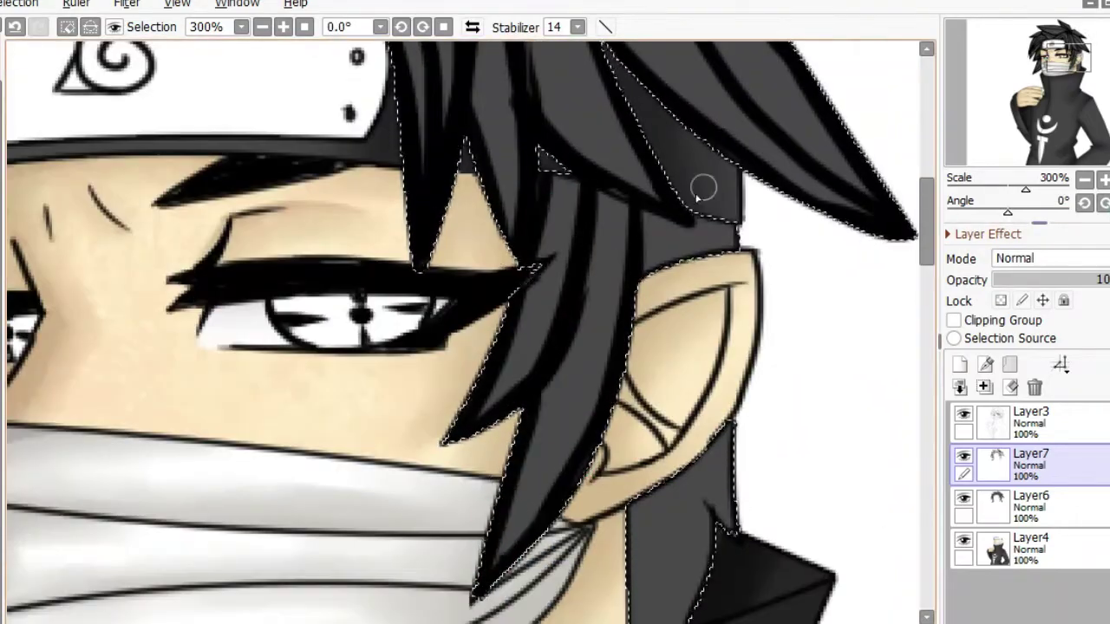
scroll(638, 334, down, 3)
scroll(638, 334, up, 10)
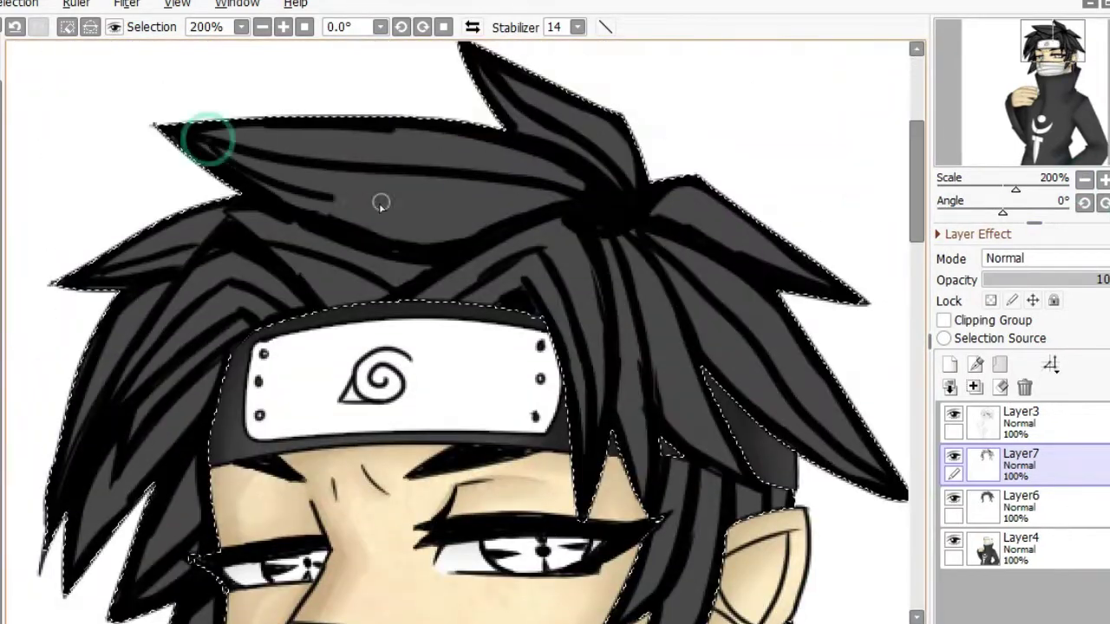
Blend the black strands into soft shading on the left locks, the crown and the fringe above the headband.
mouse_move(282, 297)
mouse_down()
mouse_move(148, 372)
mouse_move(143, 387)
mouse_move(218, 339)
mouse_up()
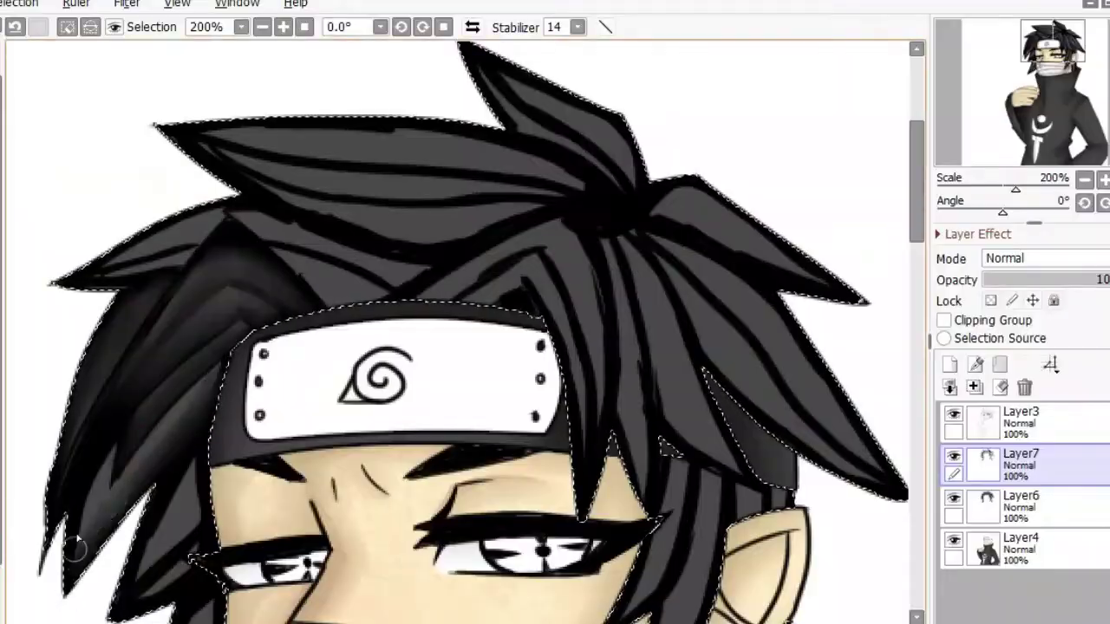
drag(75, 546, 204, 459)
scroll(205, 436, down, 3)
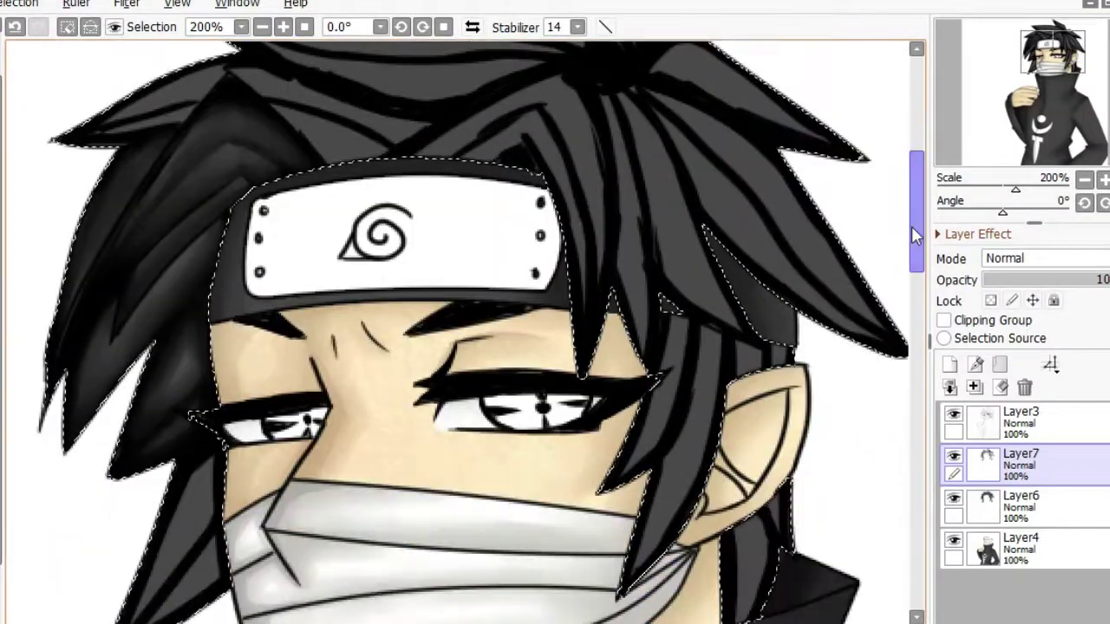
scroll(204, 436, up, 3)
mouse_move(113, 260)
mouse_down()
mouse_move(296, 206)
mouse_move(198, 248)
mouse_move(559, 159)
mouse_up()
mouse_move(399, 178)
mouse_down()
mouse_move(426, 218)
mouse_move(528, 228)
mouse_move(473, 281)
mouse_up()
Blend the strands on the top tuft, right-hand spikes and ear-side locks, and set the hair shading layer to 57% opacity.
scroll(409, 148, right, 4)
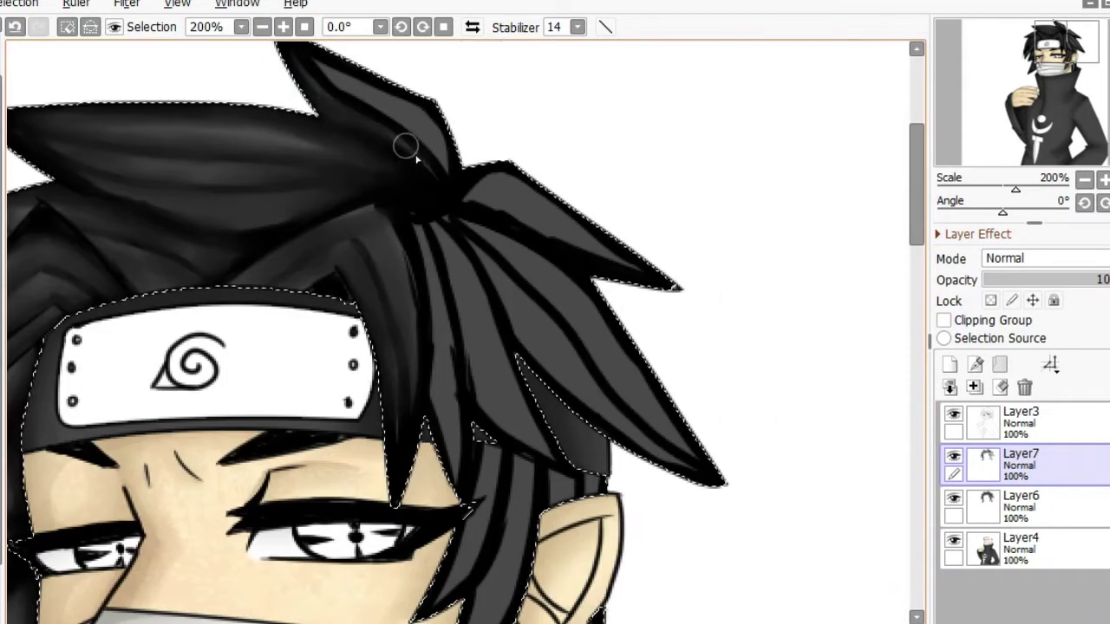
mouse_move(409, 148)
mouse_down()
mouse_move(478, 191)
mouse_move(510, 228)
mouse_move(664, 459)
mouse_move(447, 234)
mouse_move(609, 213)
mouse_up()
scroll(609, 213, down, 6)
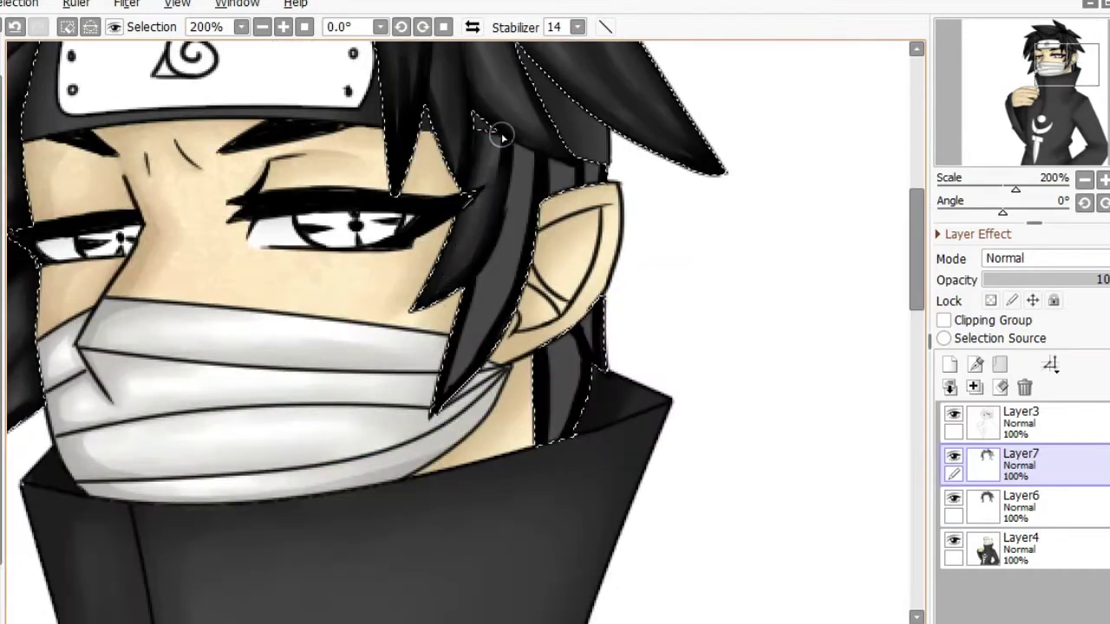
drag(500, 136, 536, 192)
click(262, 27)
drag(1106, 279, 1056, 280)
Scribble a zigzag band of white highlights across the fringe, right-hand spikes and crown on a new layer.
click(950, 364)
click(283, 27)
drag(199, 165, 261, 208)
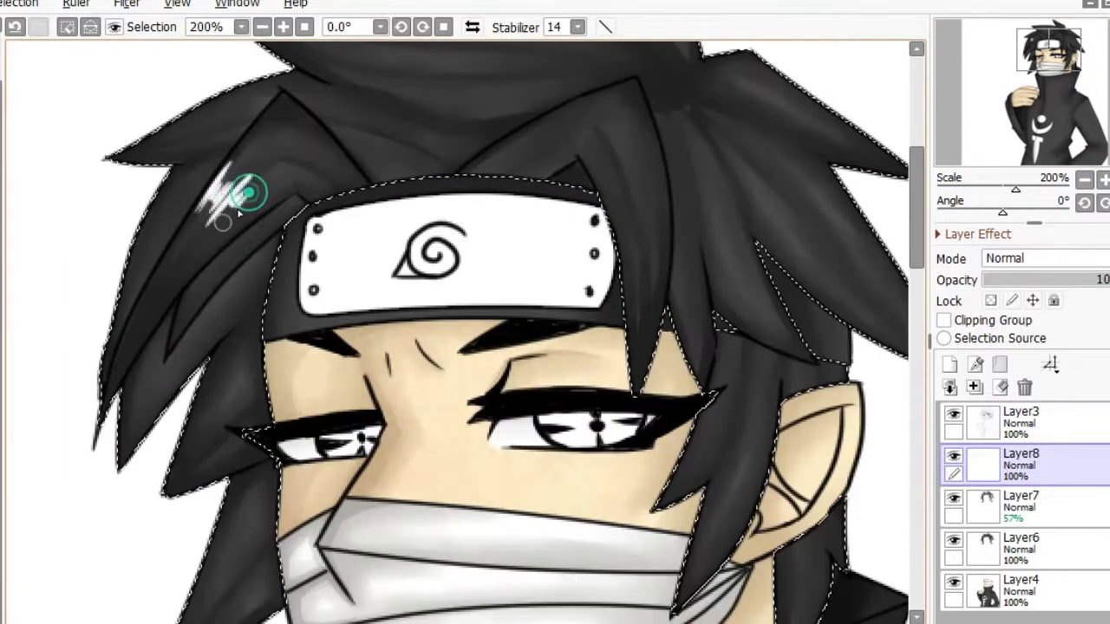
mouse_move(598, 216)
mouse_down()
mouse_move(646, 177)
mouse_move(704, 227)
mouse_move(772, 197)
mouse_up()
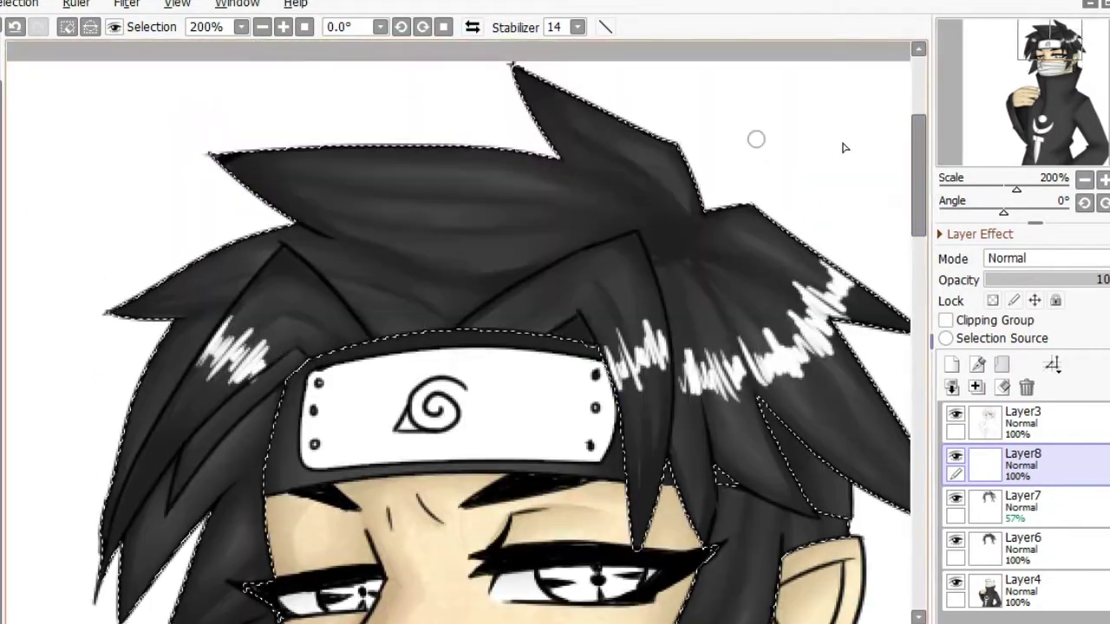
drag(1002, 212, 983, 213)
mouse_move(298, 211)
mouse_down()
mouse_move(408, 298)
mouse_move(408, 399)
mouse_up()
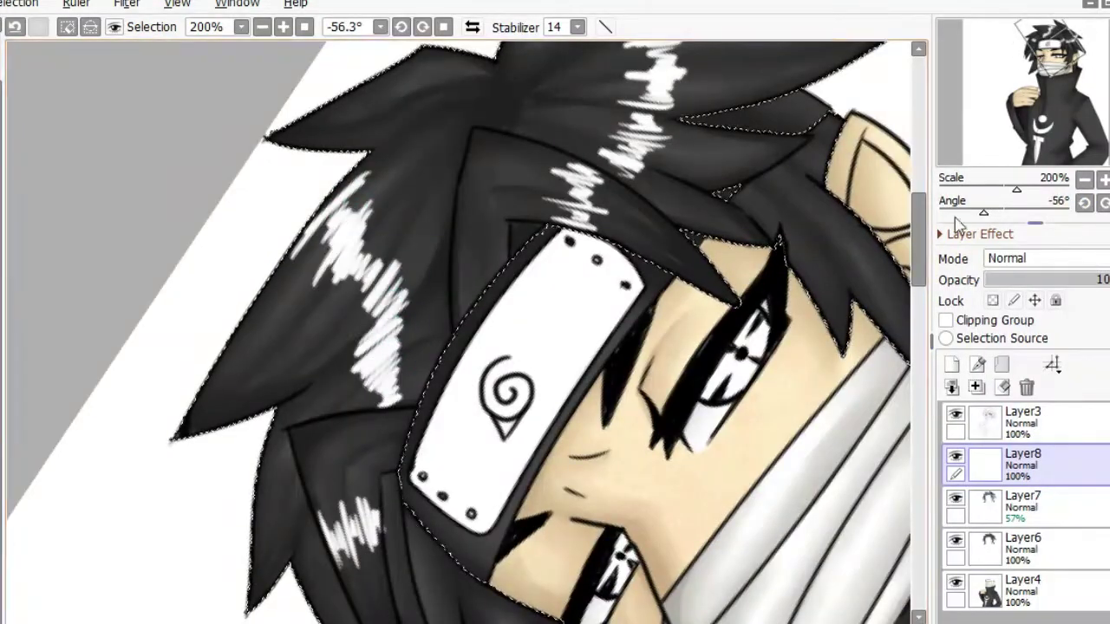
Scribble white highlights on the lower side locks beside the cheek and in front of the ear.
drag(983, 213, 1003, 212)
scroll(231, 297, down, 2)
mouse_move(217, 278)
mouse_down()
mouse_move(231, 297)
mouse_move(211, 422)
mouse_move(235, 501)
mouse_move(260, 486)
mouse_up()
mouse_move(694, 346)
mouse_down()
mouse_move(713, 322)
mouse_move(763, 339)
mouse_up()
Blend the white highlights softly into the lower side locks and the left fringe lock.
drag(217, 416, 260, 520)
drag(685, 303, 745, 433)
scroll(697, 357, up, 3)
drag(261, 226, 199, 338)
drag(260, 104, 173, 252)
drag(216, 425, 190, 572)
drag(226, 468, 199, 581)
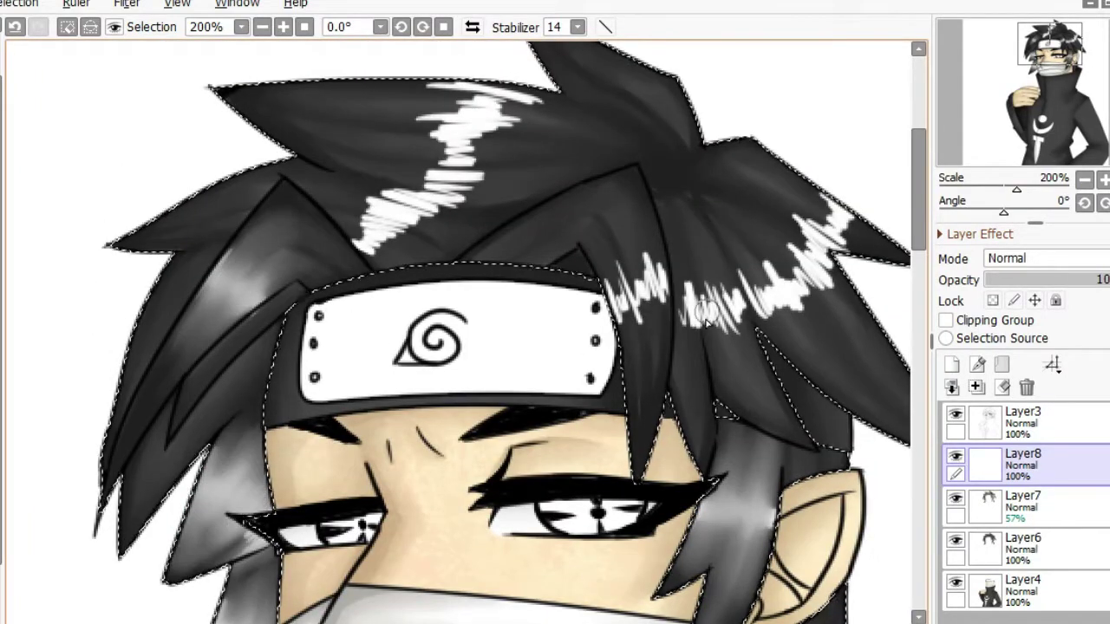
Blend the remaining highlights on the right fringe, crown and right-hand spikes, and set the highlight layer to 32% opacity.
drag(651, 208, 631, 359)
drag(641, 260, 624, 382)
scroll(624, 381, up, 2)
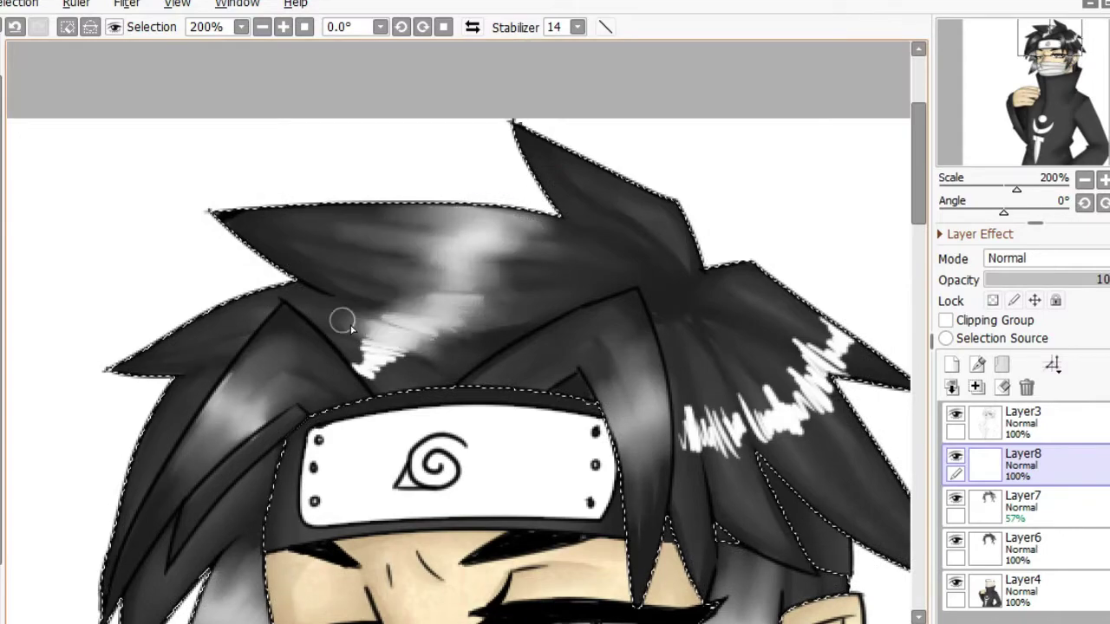
drag(342, 322, 367, 376)
drag(685, 381, 710, 370)
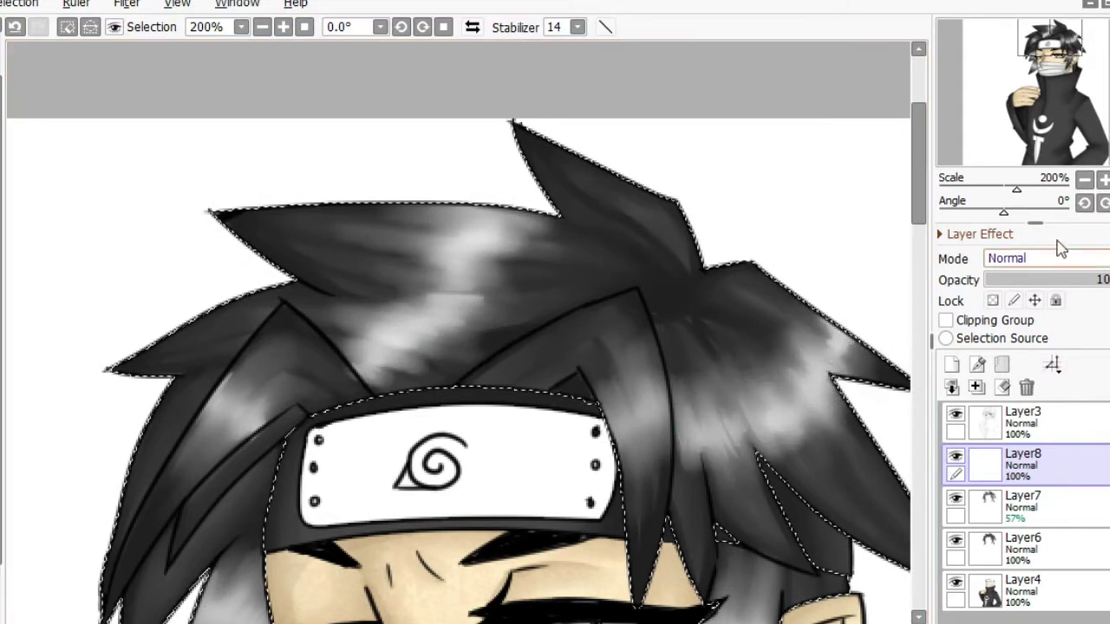
drag(1097, 279, 1025, 279)
Dot a chain of small white sparkles along the hair highlights on a new layer and set it to 7% opacity.
click(951, 364)
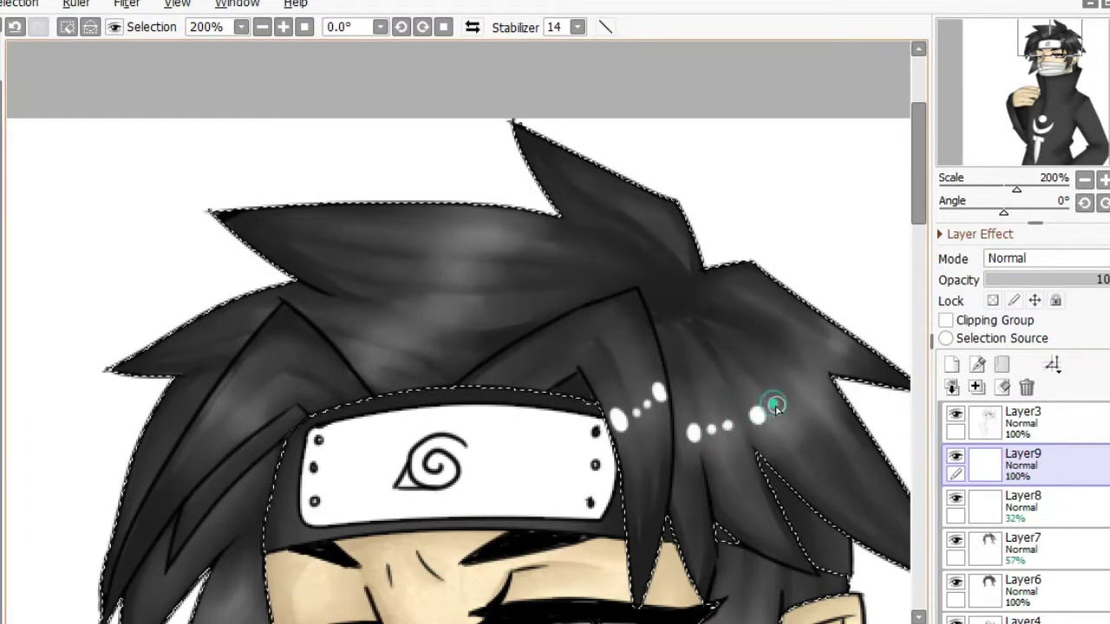
drag(776, 406, 841, 334)
mouse_move(485, 213)
mouse_down()
mouse_move(465, 277)
mouse_move(369, 381)
mouse_up()
drag(216, 399, 253, 425)
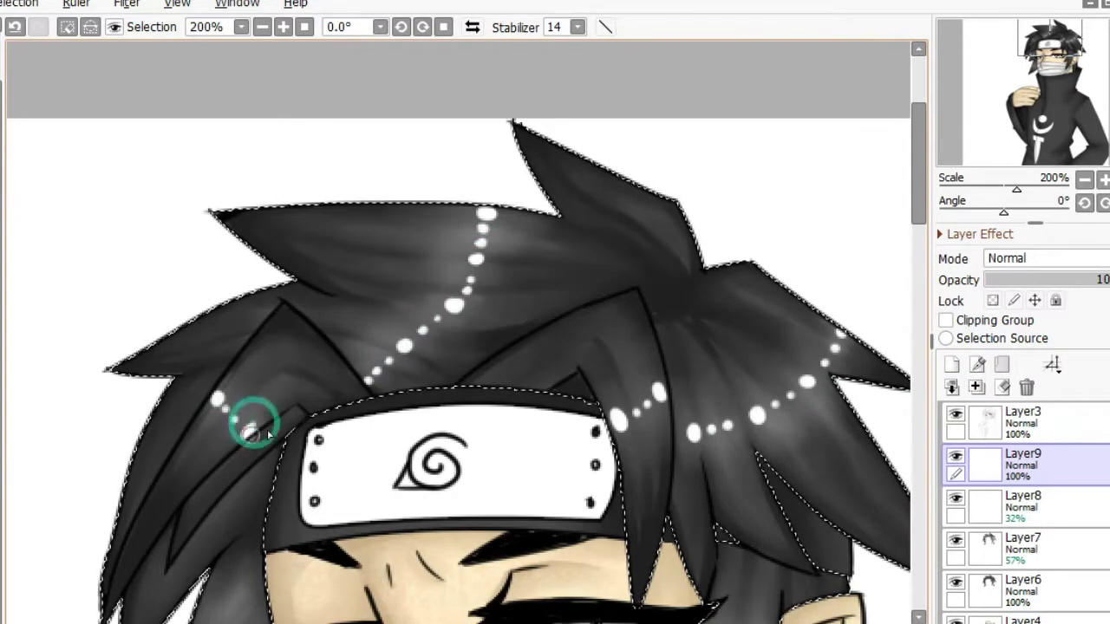
scroll(254, 425, down, 5)
drag(1097, 280, 991, 279)
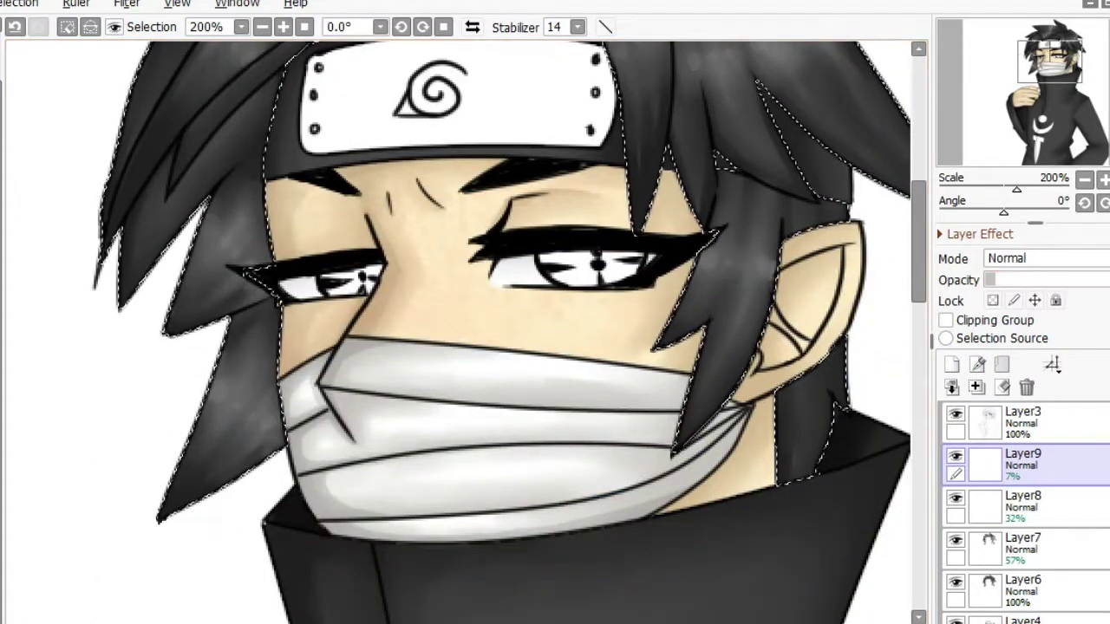
Deselect the hair, merge all its layers down into Layer4, and add an empty layer below the line art.
key(minus)
key(minus)
click(68, 27)
click(951, 387)
click(951, 387)
click(951, 387)
click(951, 386)
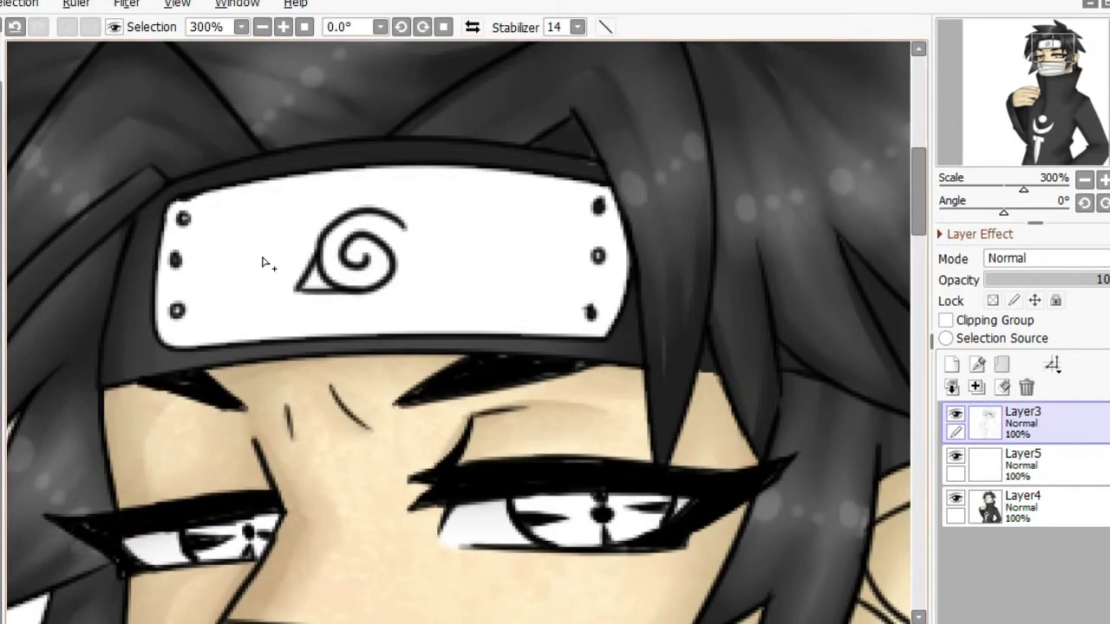
Select the white headband plate on Layer3 and fill it with flat mid-grey on Layer5.
click(265, 260)
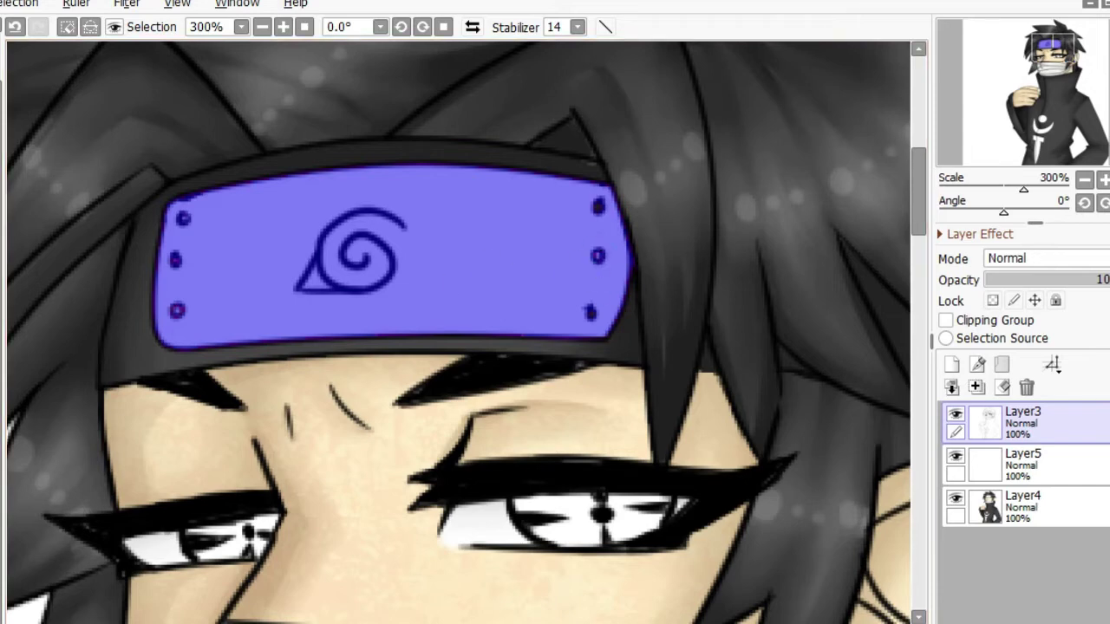
key(b)
click(1023, 464)
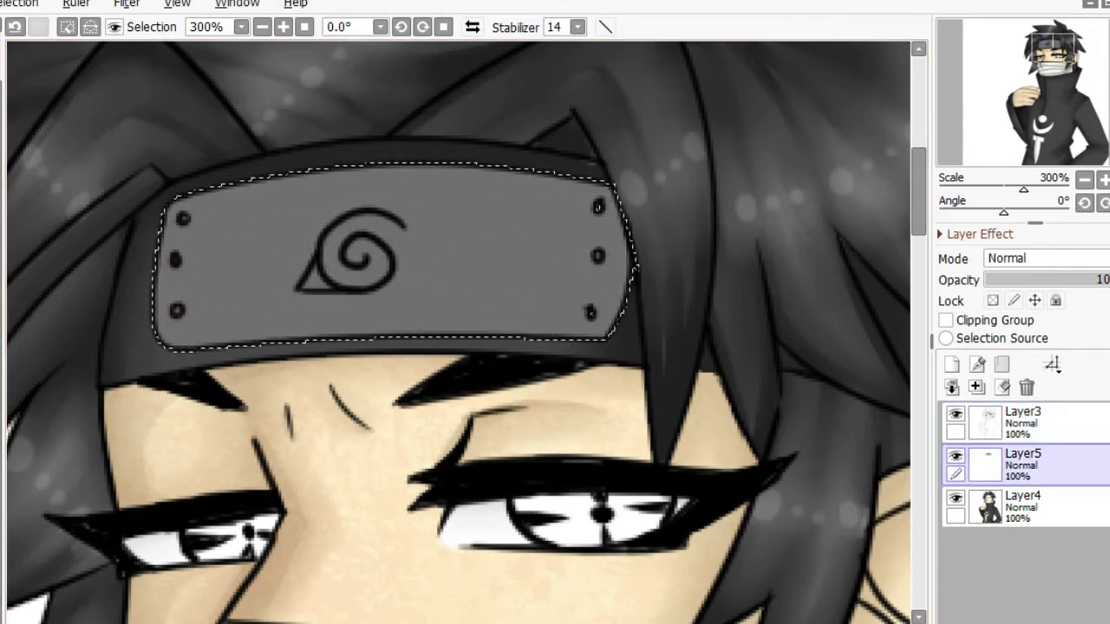
Shade the headband plate softly with darker edges on a new layer and set it to 64% opacity.
key(ctrl+shift+n)
mouse_move(173, 330)
mouse_down()
mouse_move(203, 169)
mouse_move(248, 179)
mouse_move(253, 205)
mouse_move(561, 248)
mouse_up()
drag(1103, 279, 1073, 280)
Paint two diagonal white reflection streaks across the headband plate on a new layer and set it to 14% opacity.
key(ctrl+shift+n)
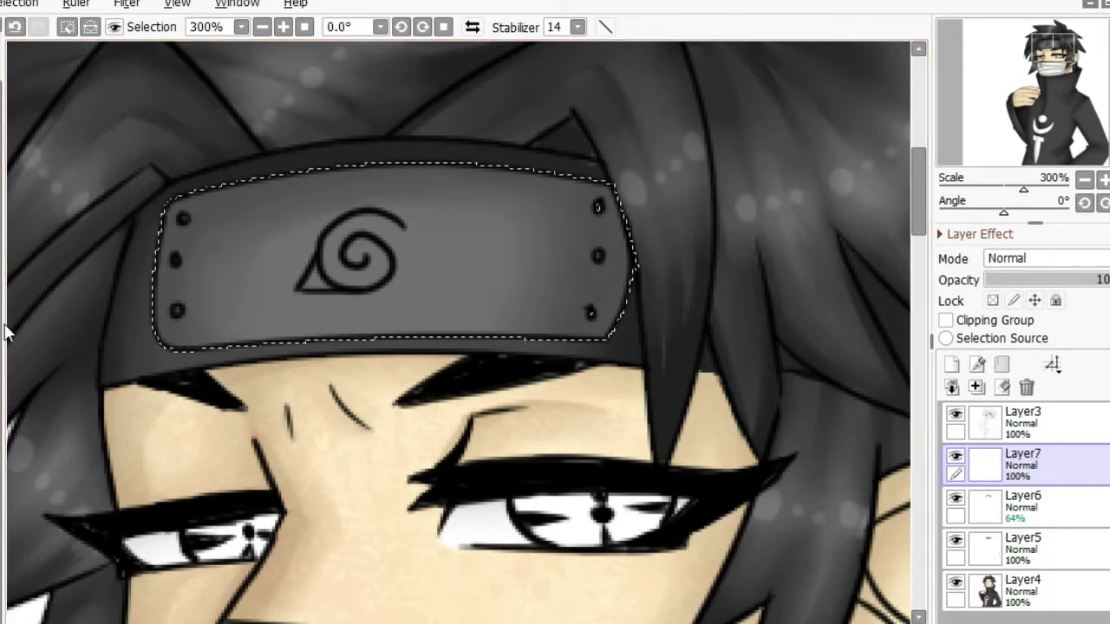
drag(186, 343, 295, 169)
drag(247, 343, 364, 169)
drag(1103, 279, 1004, 279)
Draw a thin tapered black slash across the headband emblem on a new layer, and merge the finished headband layers.
key(ctrl+shift+n)
key(ctrl+plus)
key(Delete)
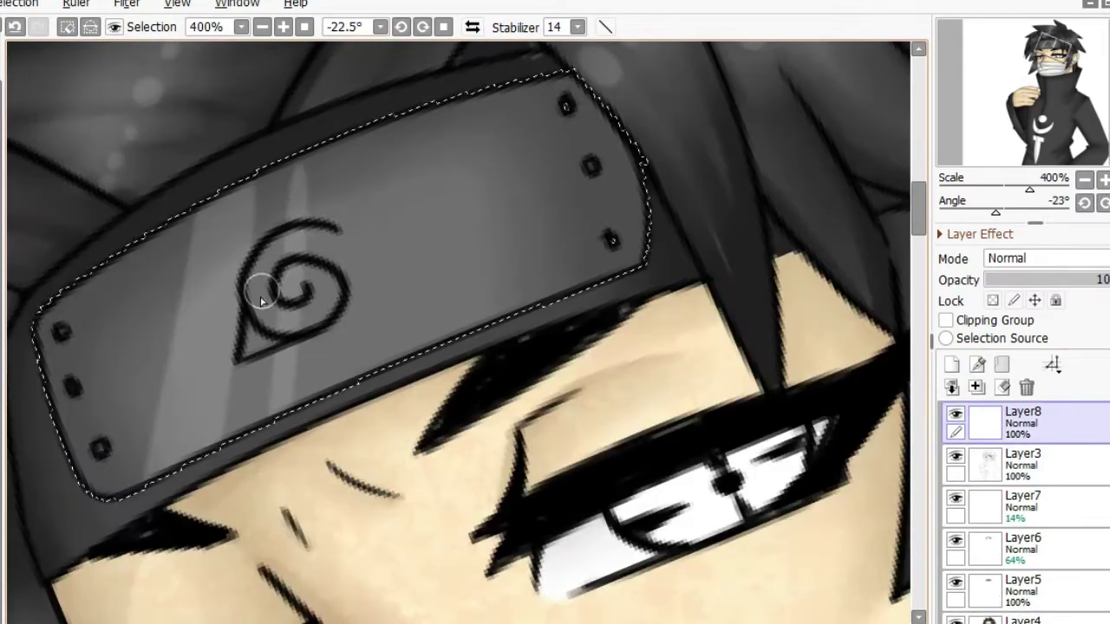
mouse_move(182, 364)
mouse_down()
mouse_move(458, 230)
mouse_move(217, 338)
mouse_up()
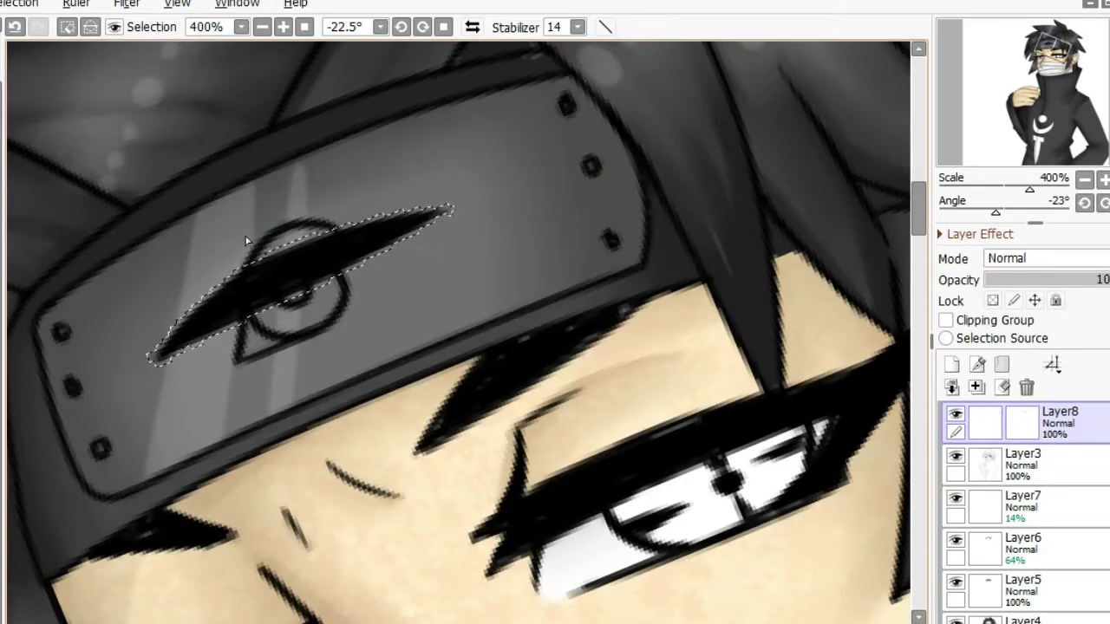
key(ctrl+d)
key(ctrl+t)
drag(481, 241, 408, 272)
key(Return)
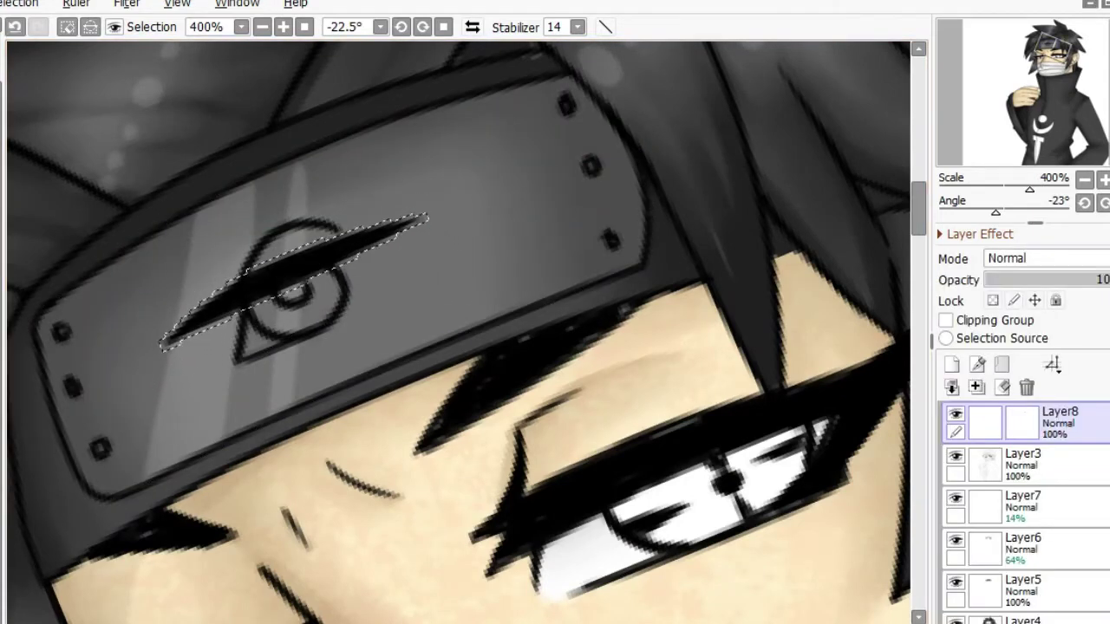
key(ctrl+e)
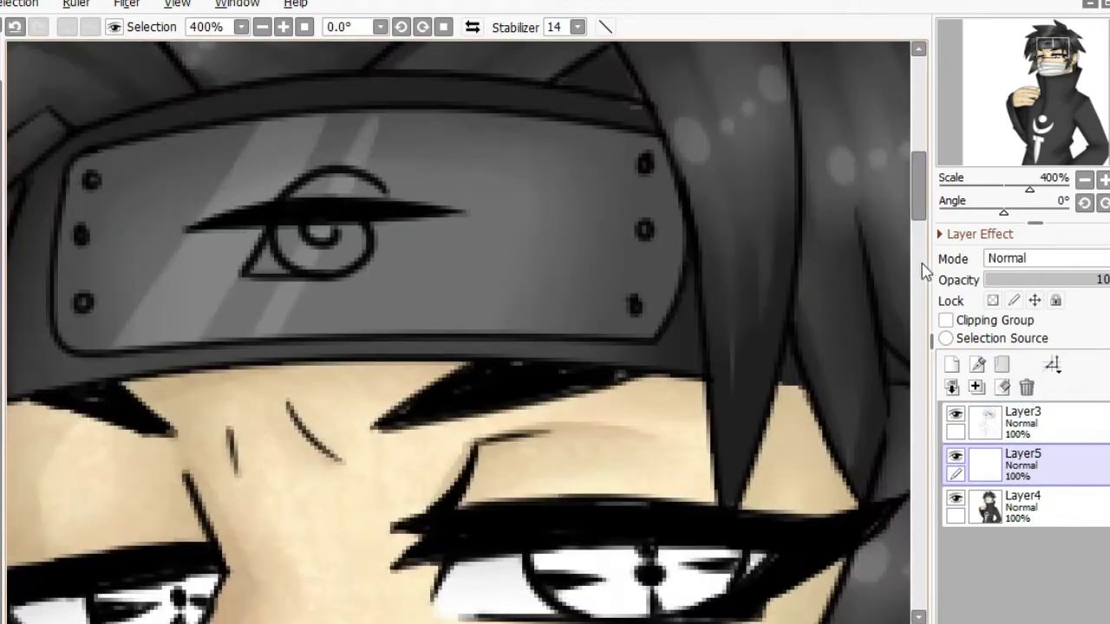
Select both irises from the line art on Layer3 and fill them with bright red on Layer5.
click(1008, 418)
drag(537, 277, 737, 295)
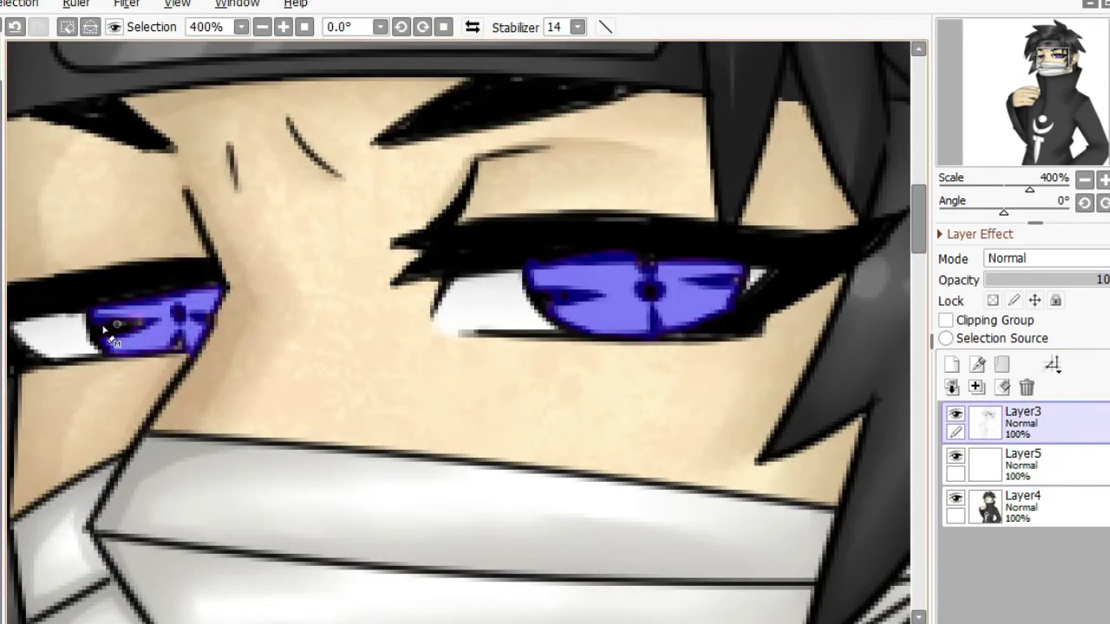
key(ctrl+z)
click(1007, 460)
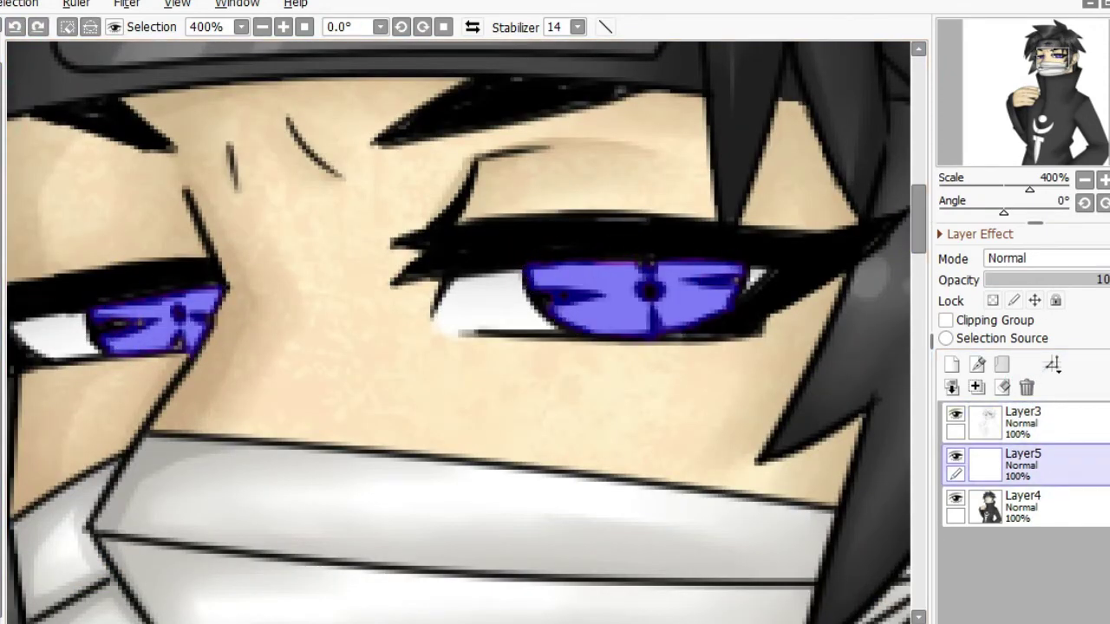
click(148, 347)
click(564, 295)
Shade the upper irises with soft black on a new layer, and add eye highlights on a top layer at 28% opacity.
click(951, 365)
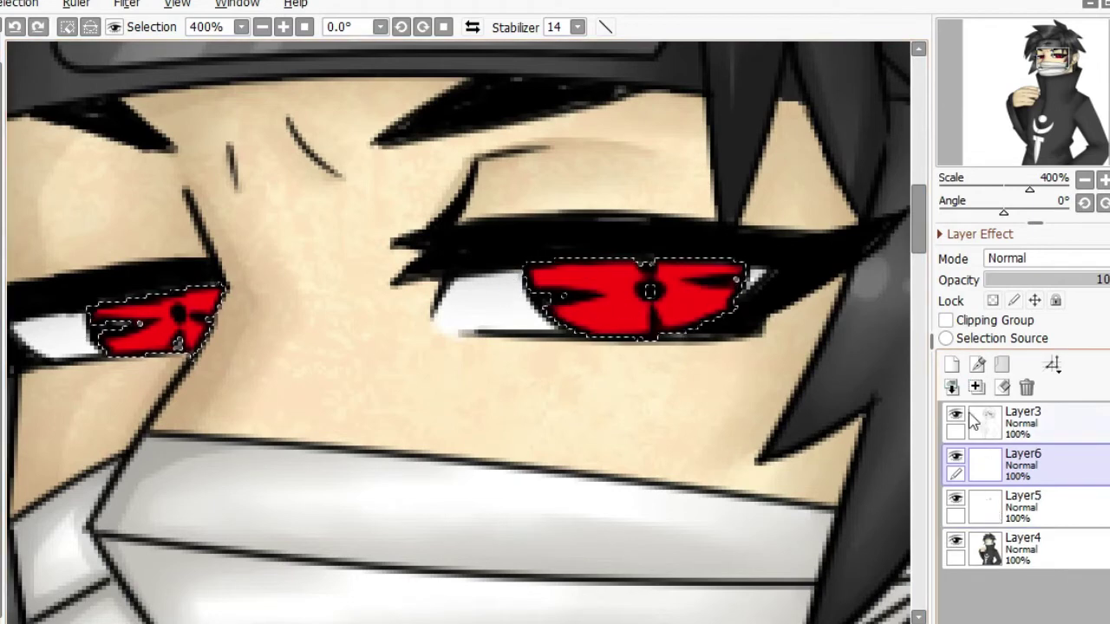
mouse_move(554, 276)
mouse_down()
mouse_move(648, 280)
mouse_move(164, 299)
mouse_move(650, 286)
mouse_move(857, 342)
mouse_up()
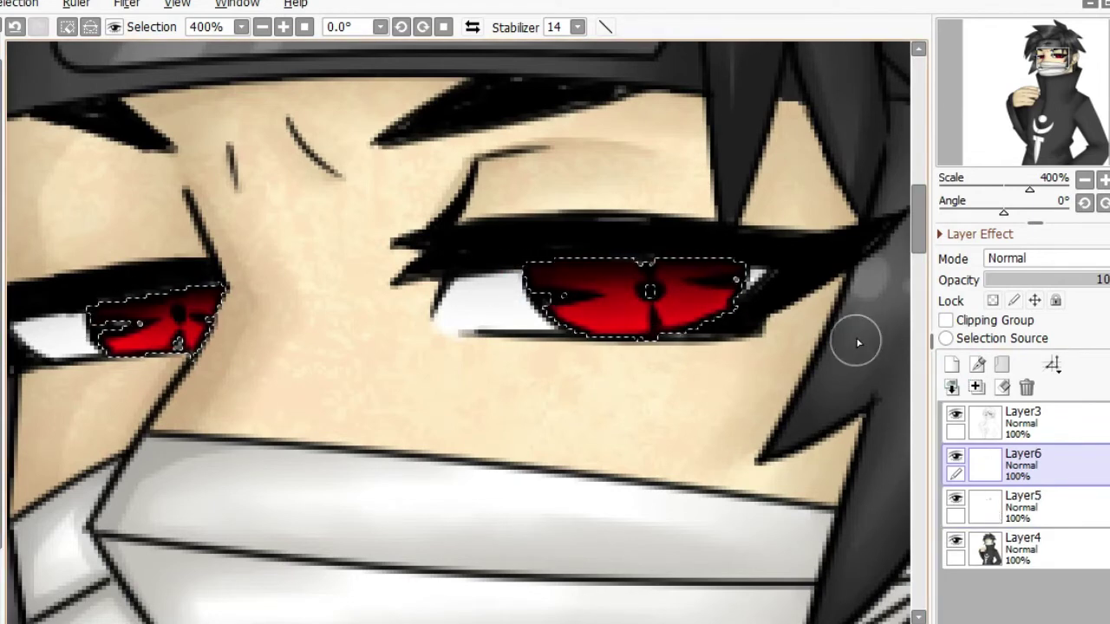
click(951, 364)
key(ctrl+d)
drag(1075, 279, 1025, 280)
Merge the eye highlight layer into Layer3, and select the circle, crescent and dagger of the coat emblem.
click(1084, 180)
scroll(509, 473, up, 2)
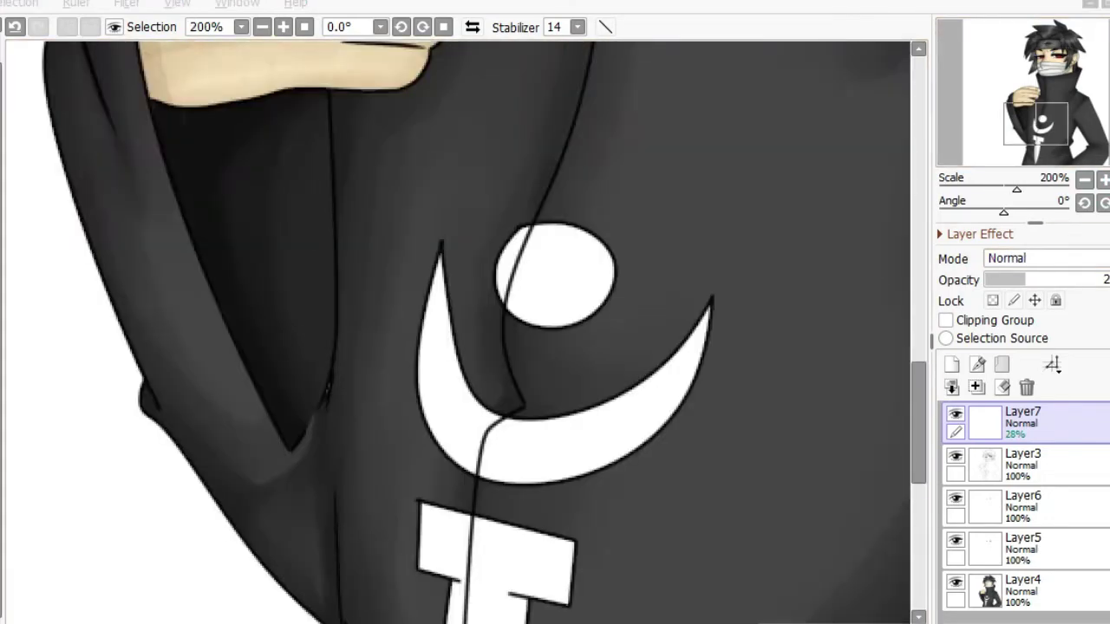
click(458, 408)
key(ctrl+z)
click(951, 387)
click(624, 381)
click(564, 287)
click(438, 347)
click(520, 555)
scroll(370, 364, down, 3)
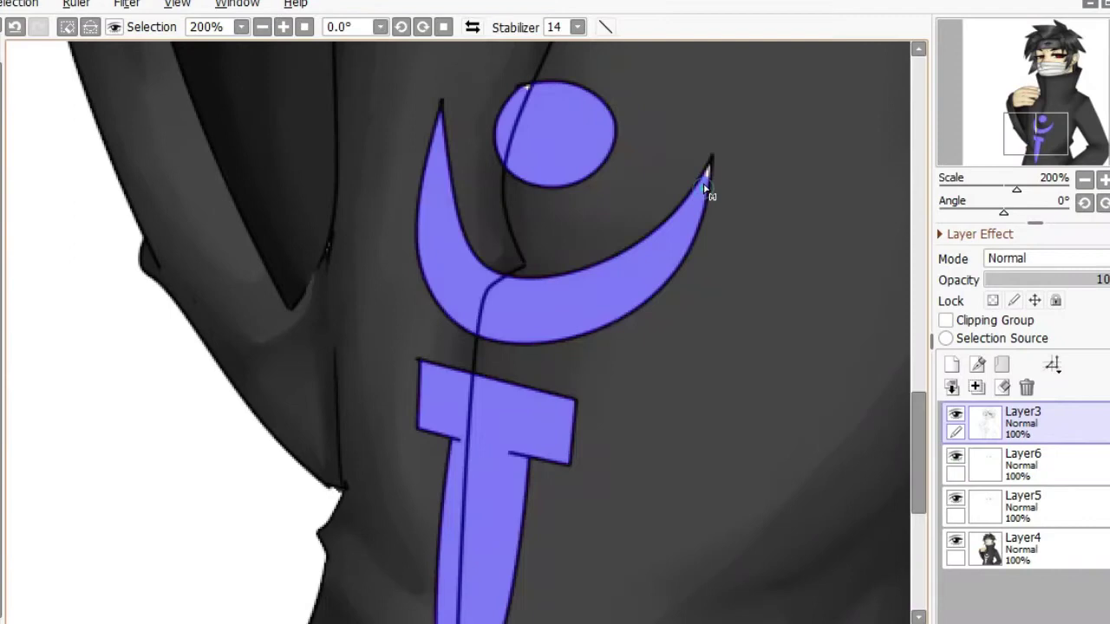
scroll(917, 418, down, 1)
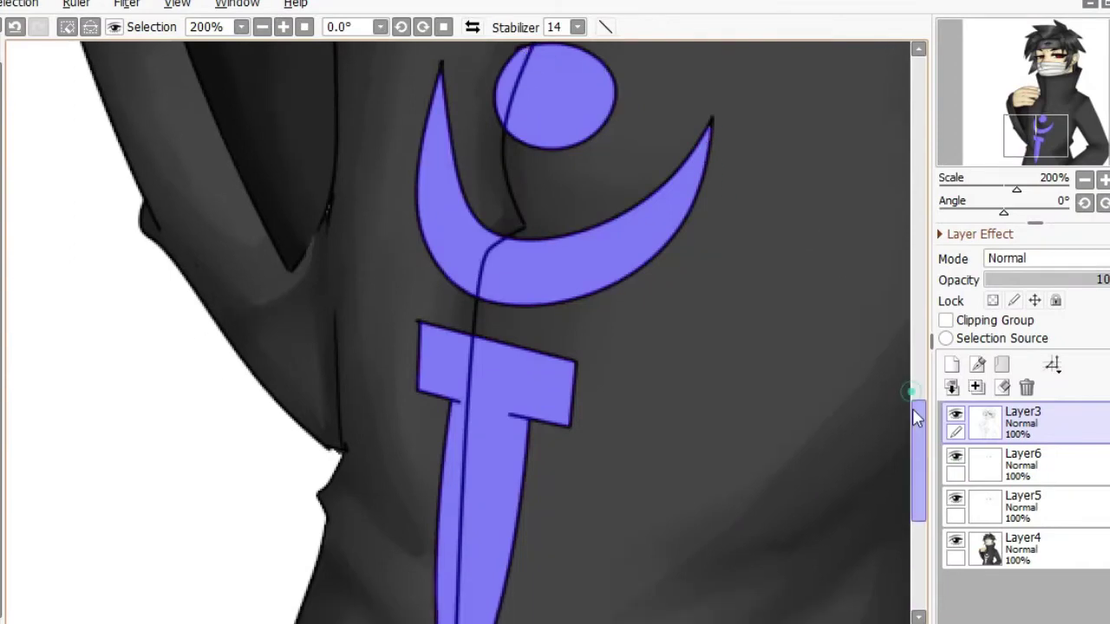
scroll(917, 418, up, 3)
Fill the selected coat emblem with bright blue on a new layer below the line art.
drag(624, 303, 421, 446)
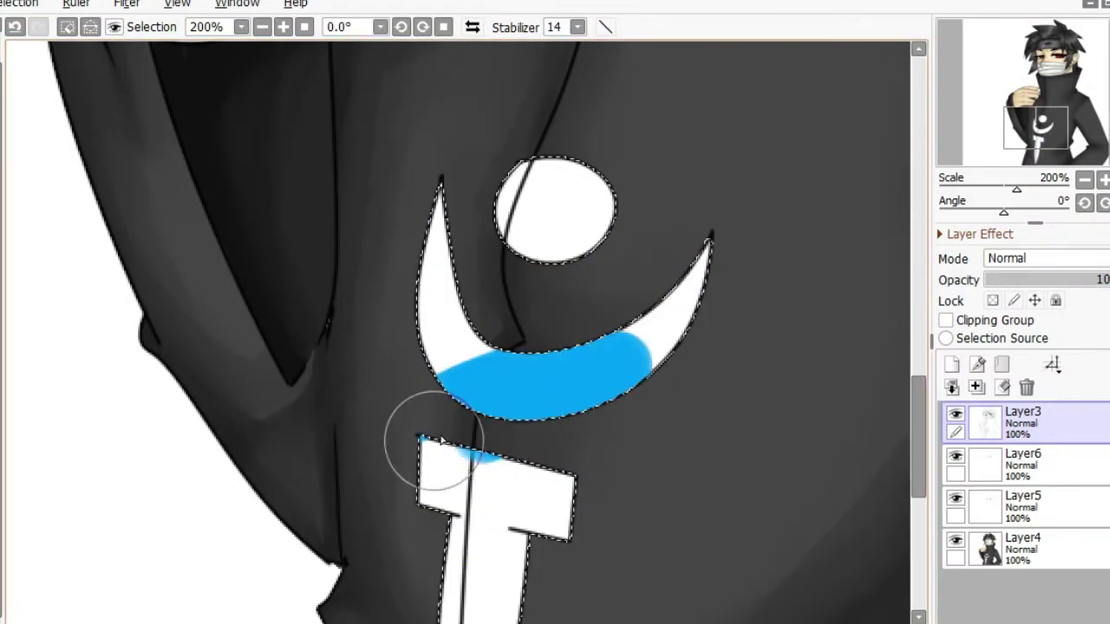
key(ctrl+z)
click(991, 466)
click(951, 364)
drag(555, 208, 483, 520)
scroll(548, 249, down, 7)
scroll(548, 249, up, 4)
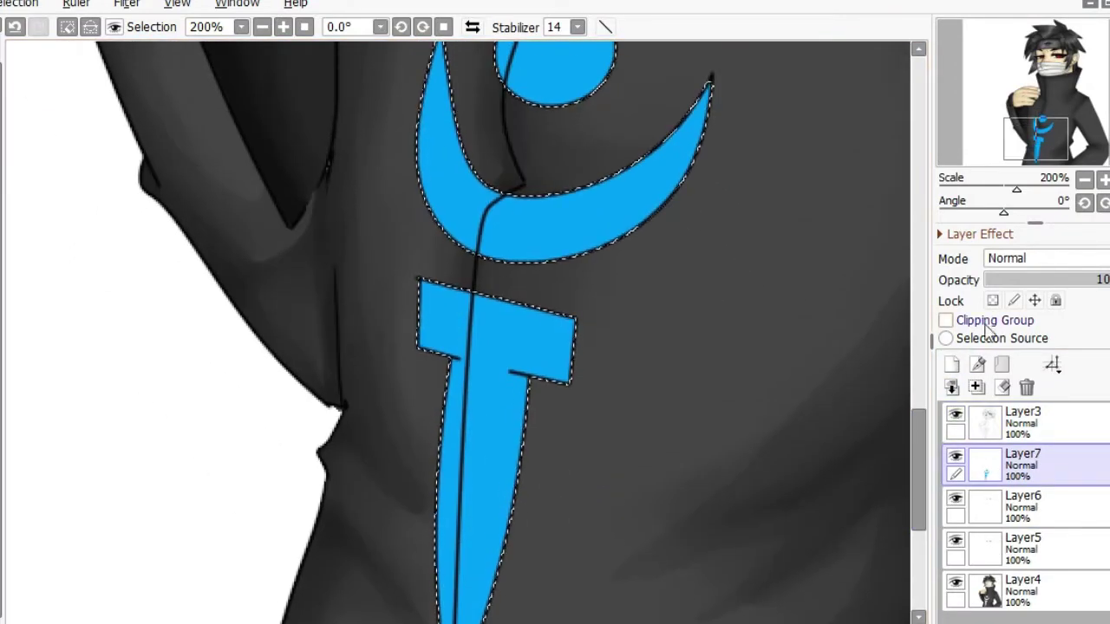
Lock Layer3's transparency and recolour the emblem's outlines white, keeping the coat seam that crosses it black.
click(1023, 422)
scroll(606, 145, up, 3)
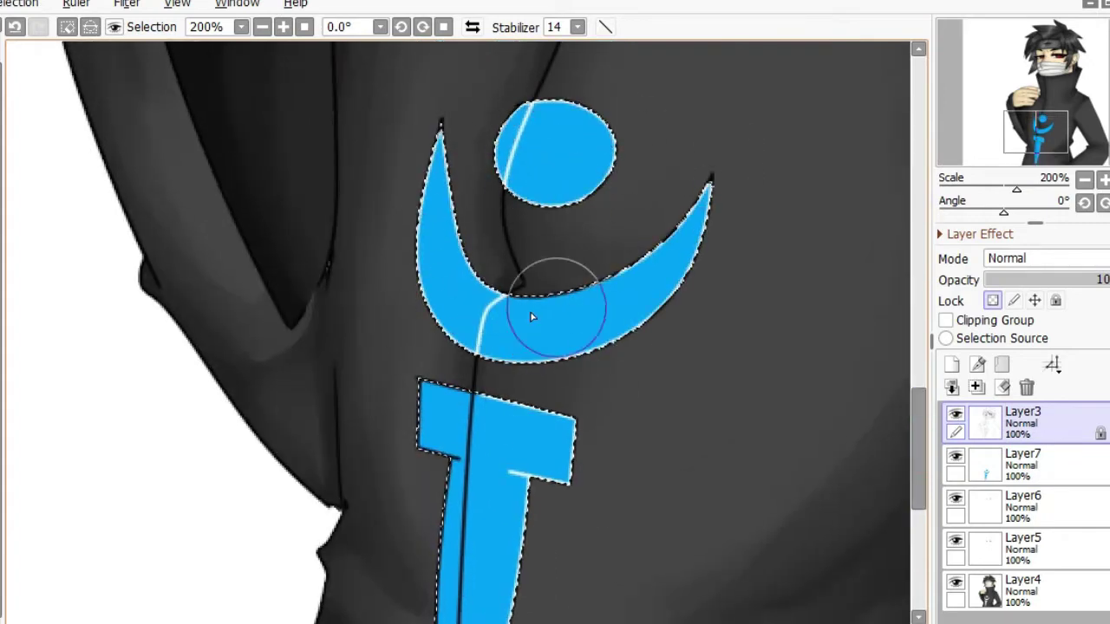
scroll(532, 317, down, 8)
drag(461, 221, 456, 406)
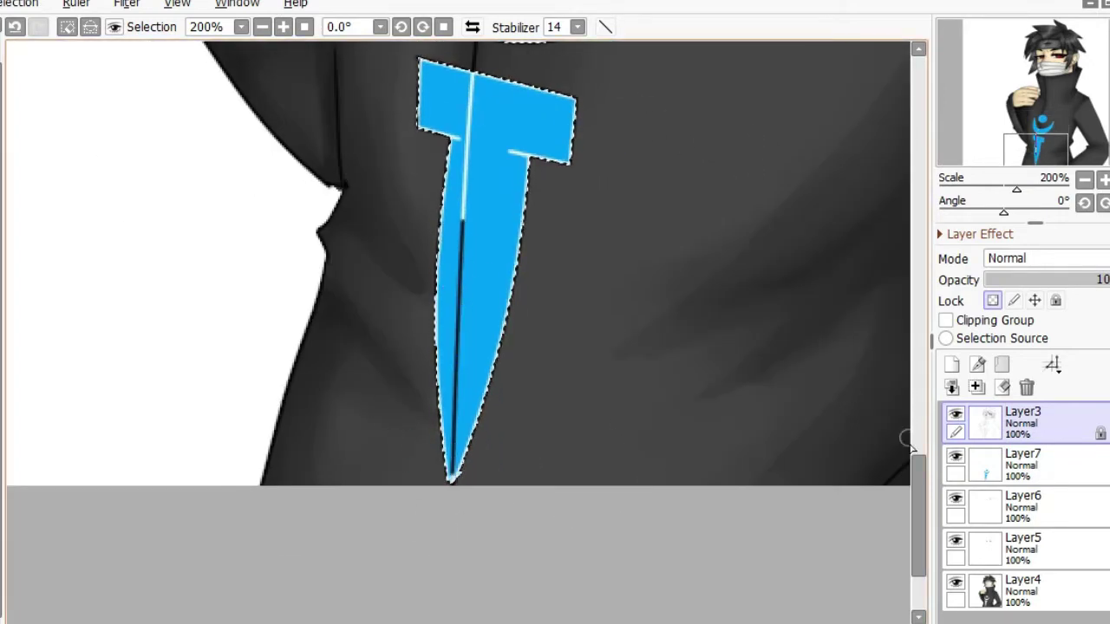
scroll(607, 329, up, 6)
drag(481, 265, 468, 395)
mouse_move(520, 217)
mouse_down()
mouse_move(475, 291)
mouse_move(507, 291)
mouse_move(526, 228)
mouse_up()
scroll(607, 329, up, 4)
Shade the emblem's edges and the area beside the coat seam in blended dark blue on a new layer at 60% opacity.
click(951, 387)
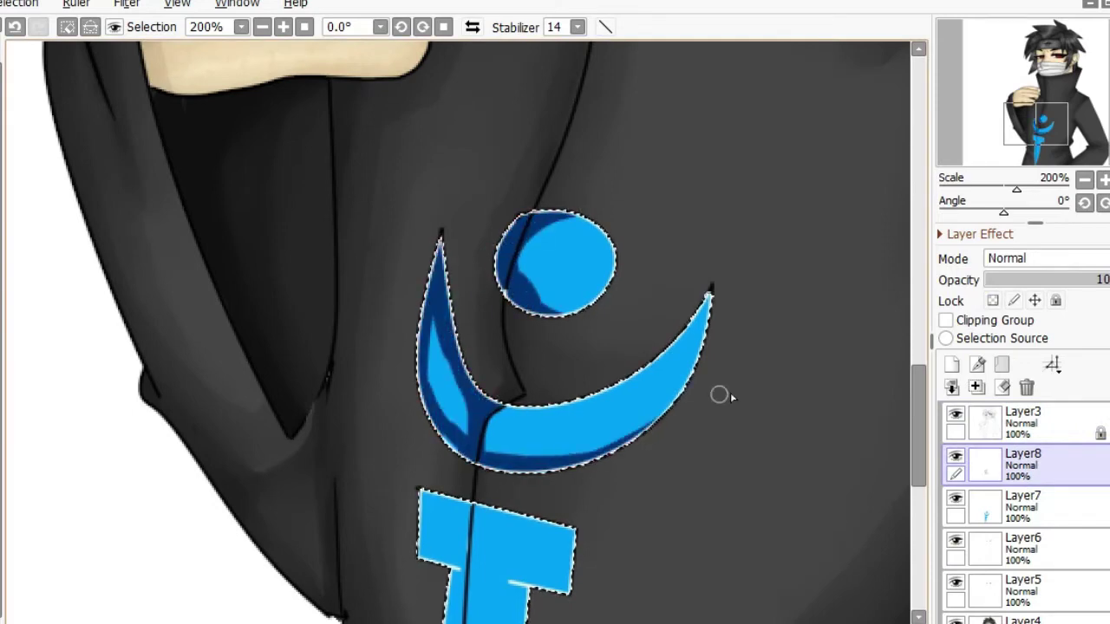
scroll(720, 396, down, 5)
drag(460, 329, 431, 277)
scroll(439, 436, down, 2)
drag(475, 516, 453, 447)
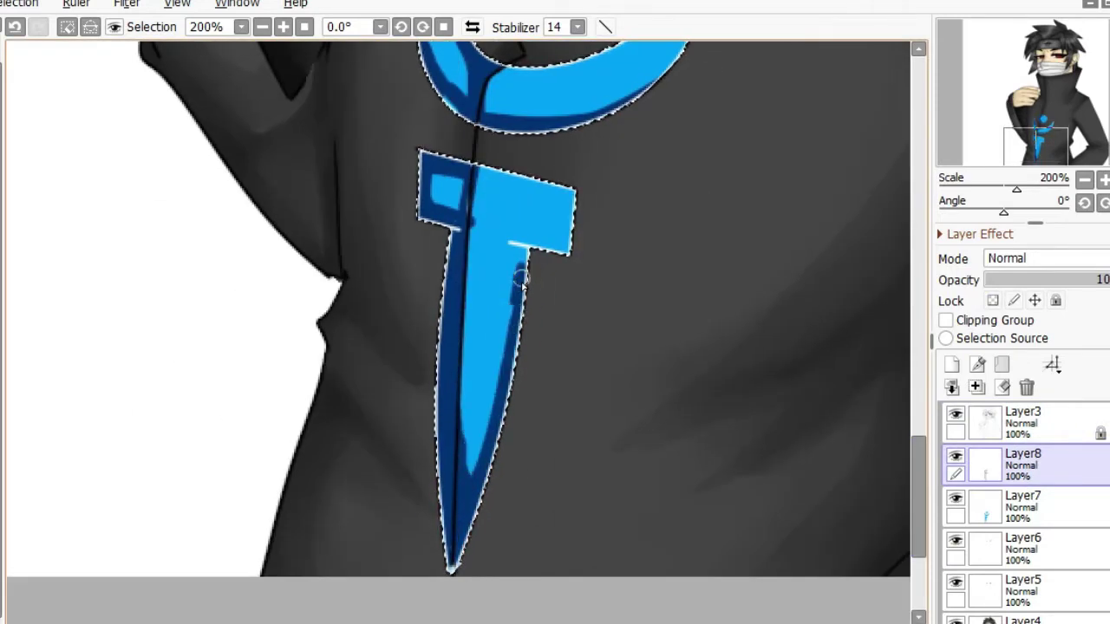
scroll(592, 262, up, 4)
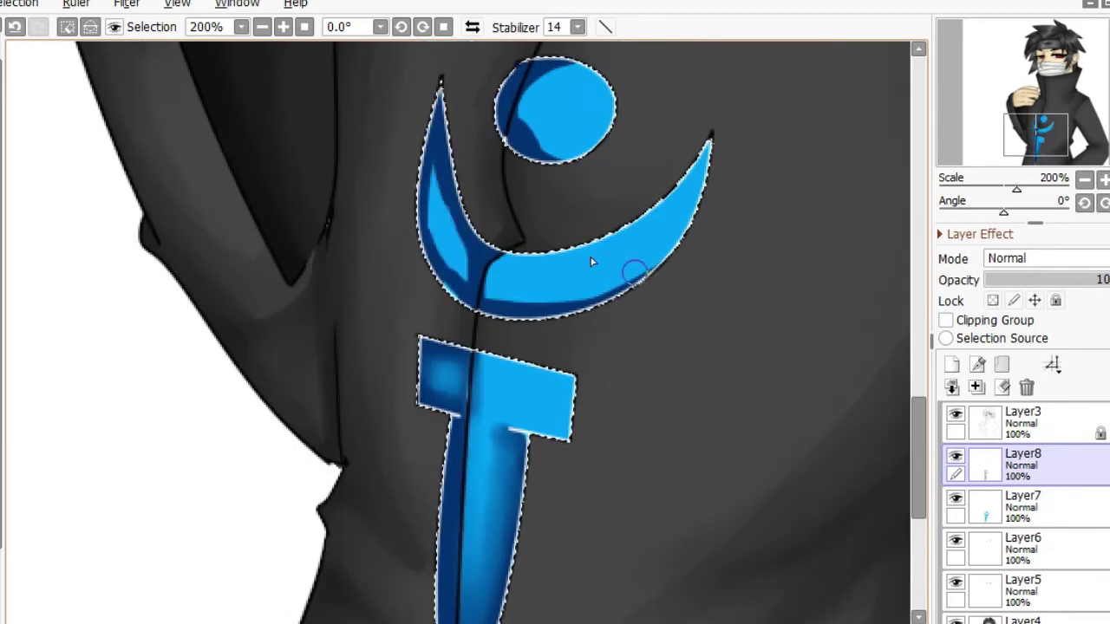
drag(1105, 279, 1075, 279)
Paint a deeper navy shadow along one side of the circle, crescent and dagger on a new layer at 16% opacity.
click(951, 364)
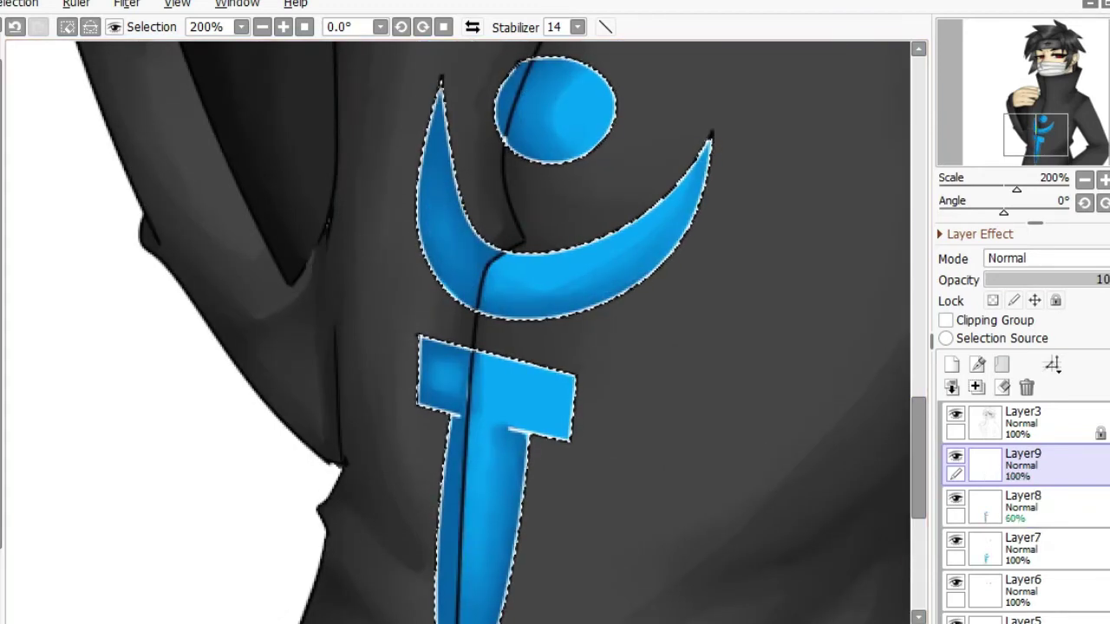
drag(521, 68, 531, 158)
drag(425, 121, 428, 203)
scroll(428, 203, down, 4)
drag(425, 149, 466, 224)
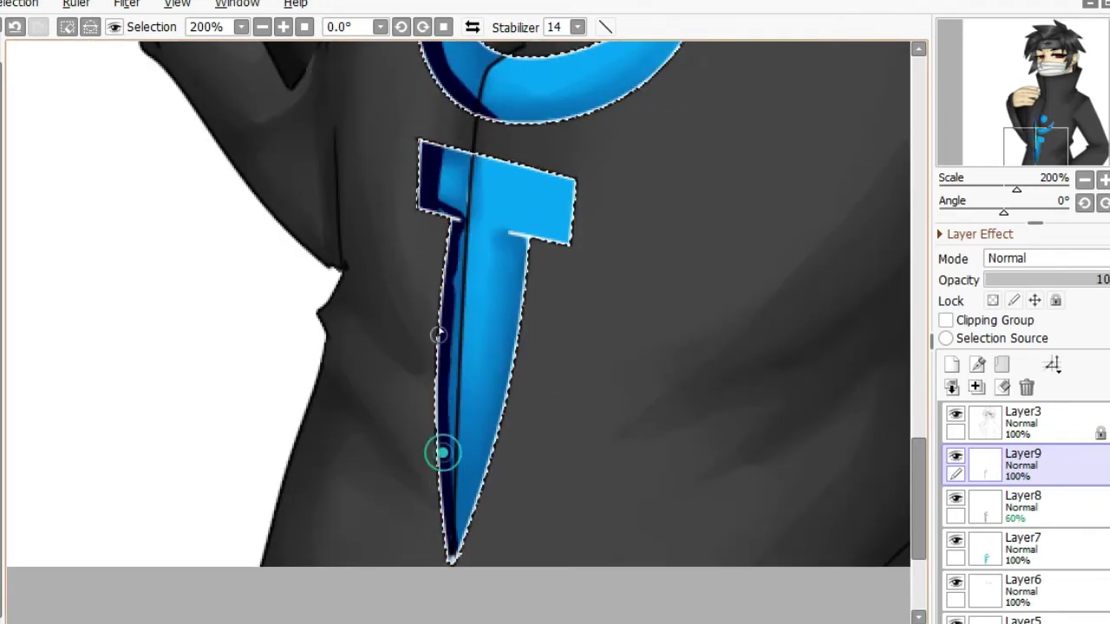
drag(1096, 280, 1006, 280)
Deselect the emblem, merge the colour layers down into Layer4, and add an empty layer below the line art.
key(ctrl+minus)
key(ctrl+minus)
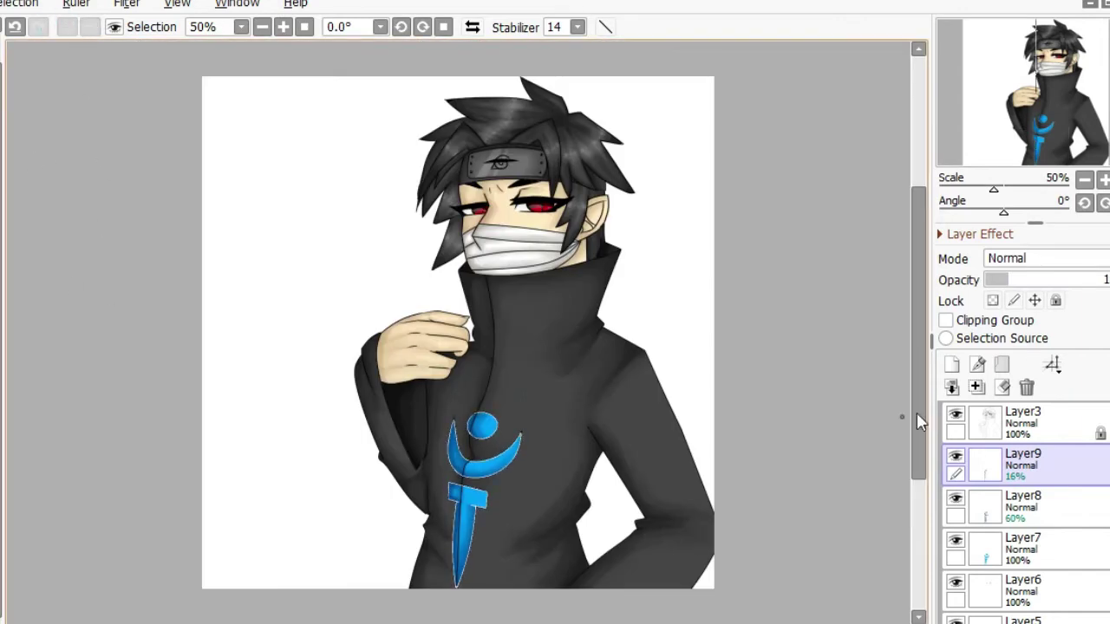
click(954, 387)
click(954, 387)
click(954, 387)
click(953, 387)
Paint a thick white outline around the emblem's circle and crescent on Layer5.
key(ctrl+plus)
key(ctrl+plus)
click(1103, 180)
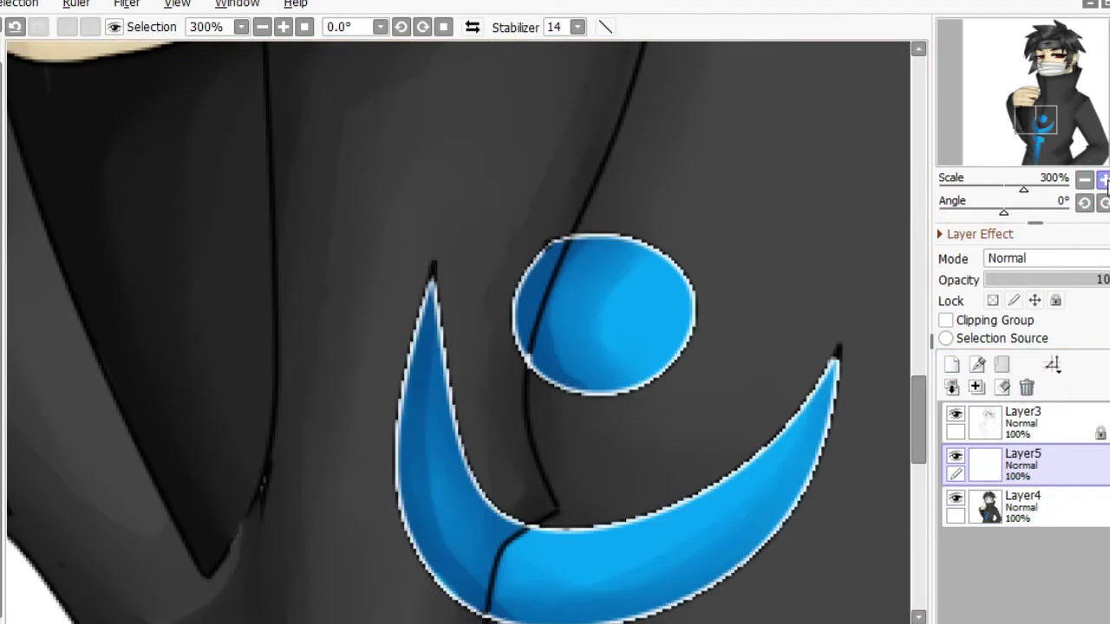
drag(531, 379, 617, 398)
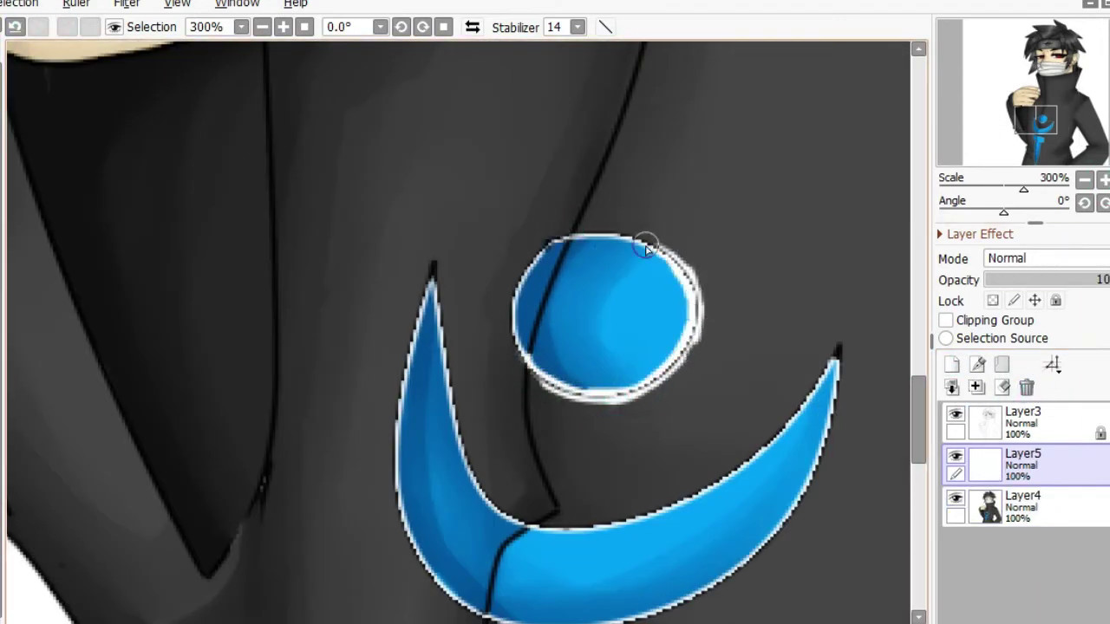
drag(433, 276, 445, 413)
drag(486, 520, 813, 367)
drag(433, 252, 404, 458)
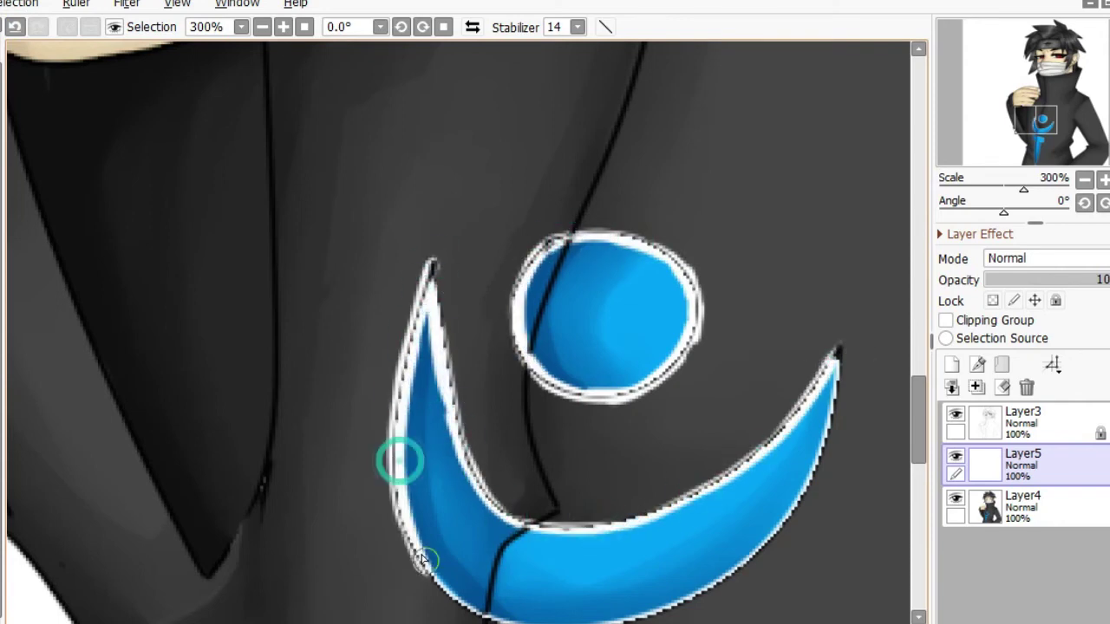
scroll(607, 346, down, 3)
mouse_move(837, 217)
mouse_down()
mouse_move(815, 329)
mouse_move(471, 459)
mouse_up()
Paint a matching thick white outline around the emblem's dagger on Layer5.
scroll(922, 434, down, 3)
mouse_move(921, 433)
mouse_down()
mouse_move(359, 317)
mouse_move(422, 388)
mouse_up()
drag(598, 227, 1016, 341)
mouse_move(315, 367)
mouse_down()
mouse_move(217, 416)
mouse_move(268, 433)
mouse_up()
click(1085, 203)
drag(484, 265, 711, 293)
key(Home)
scroll(420, 105, down, 5)
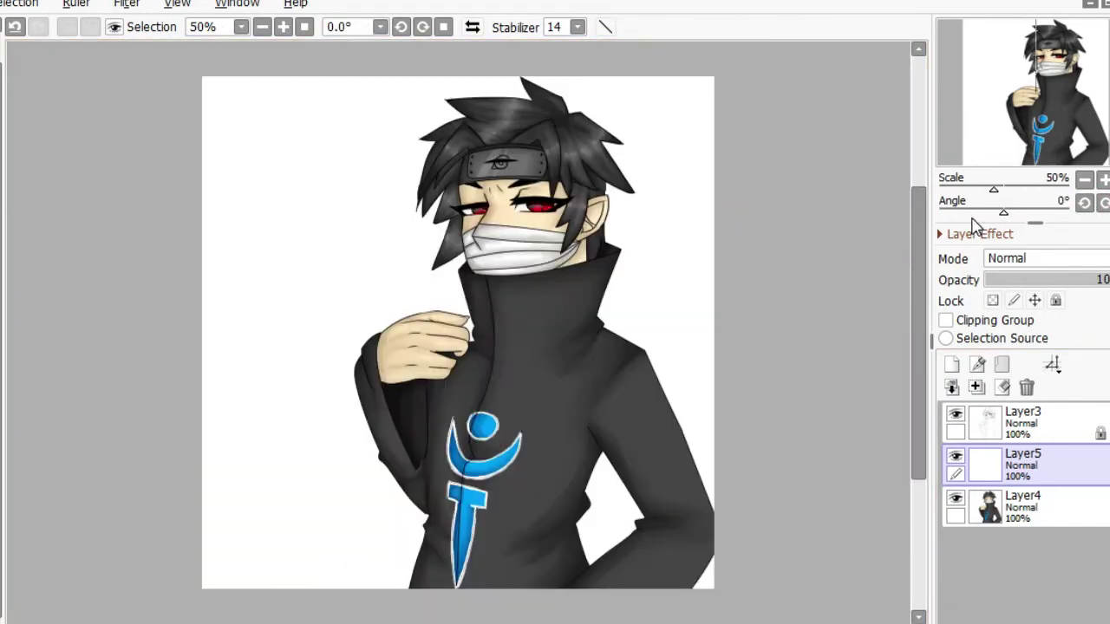
Paint a white trim line along the inner edge of the raised sleeve's cuff.
scroll(420, 104, up, 5)
mouse_move(420, 104)
mouse_down()
mouse_move(414, 319)
mouse_move(486, 252)
mouse_move(535, 173)
mouse_move(514, 345)
mouse_up()
drag(561, 288, 418, 444)
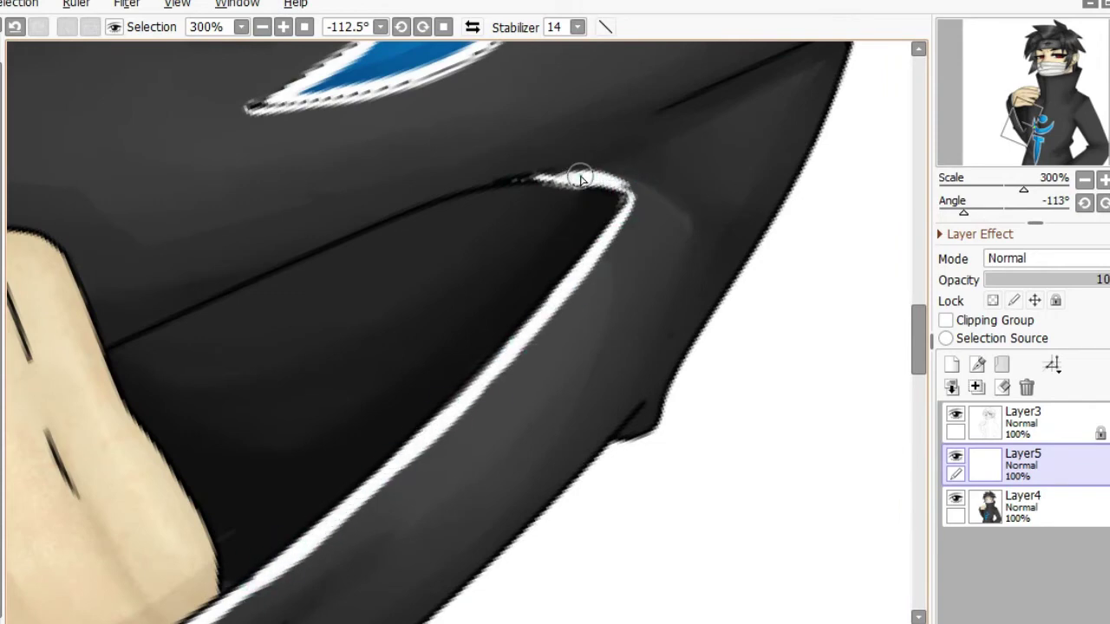
drag(581, 178, 637, 238)
key(Home)
Flatten the character into Layer4 and fill Layer5 beneath it with solid black as the background.
click(1027, 388)
drag(1023, 425, 1023, 485)
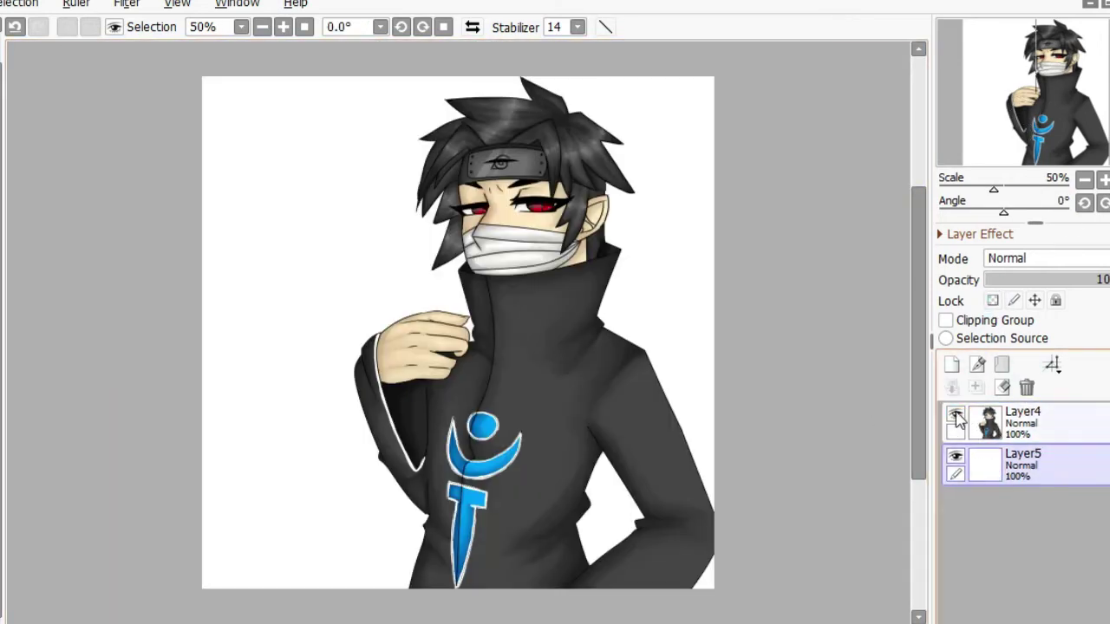
click(955, 415)
click(459, 329)
click(954, 414)
Paint the whites of both eyes on a new layer and place it beneath the character layer.
click(952, 364)
scroll(520, 208, up, 2)
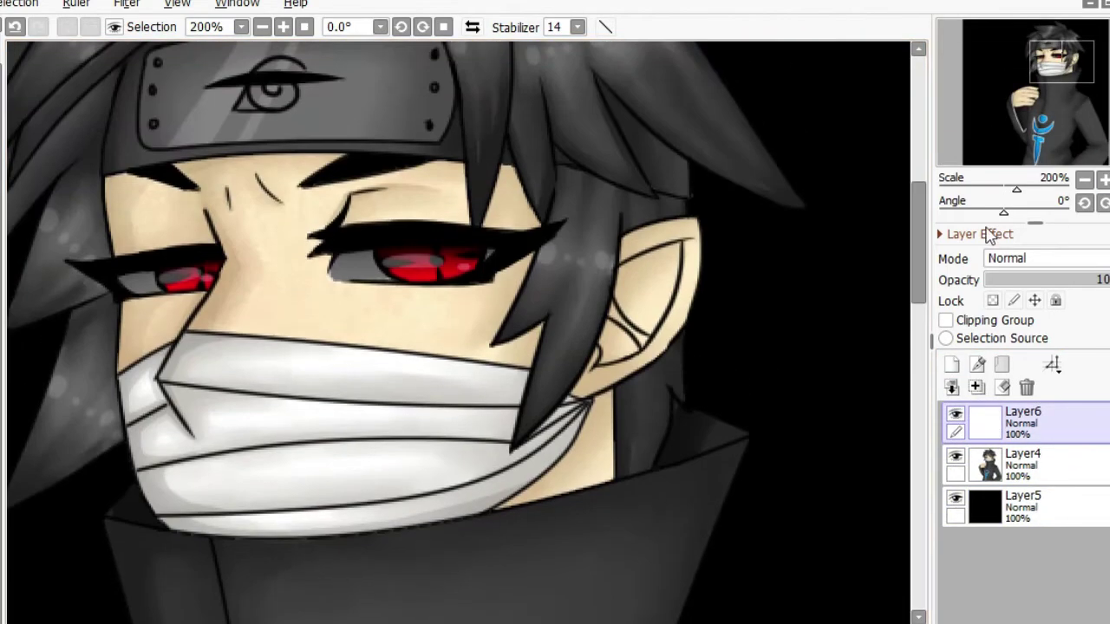
scroll(231, 185, up, 1)
drag(222, 187, 278, 195)
drag(983, 424, 983, 469)
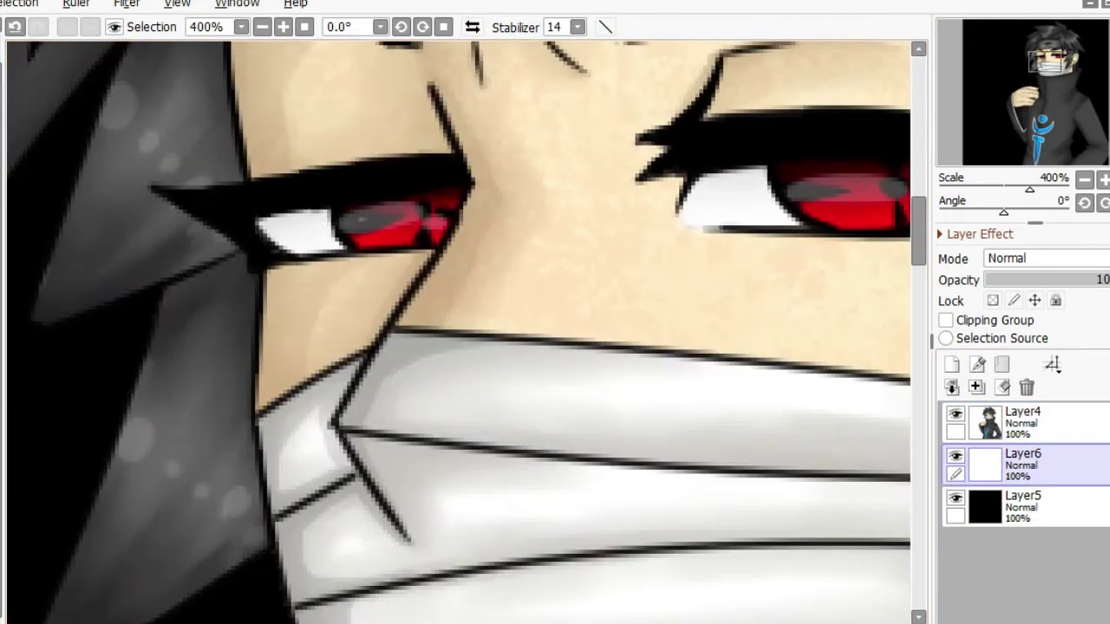
Shade the eye whites with grey on a new layer at 48% opacity, and merge the character and eye layers into Layer6.
click(951, 364)
drag(1103, 280, 1055, 280)
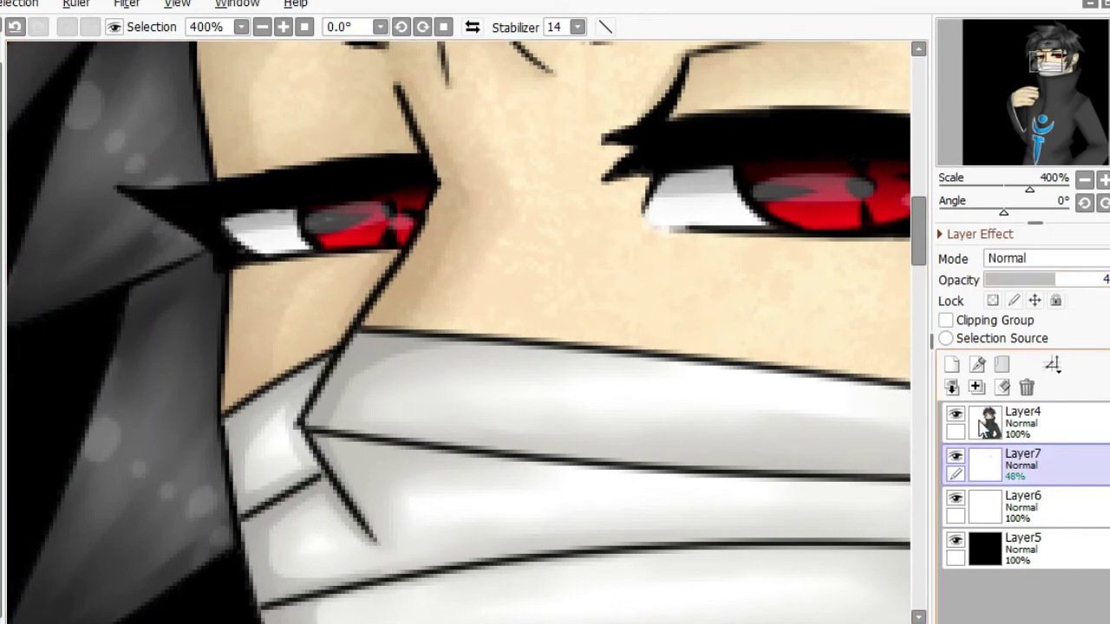
click(976, 387)
click(988, 423)
click(976, 388)
key(Home)
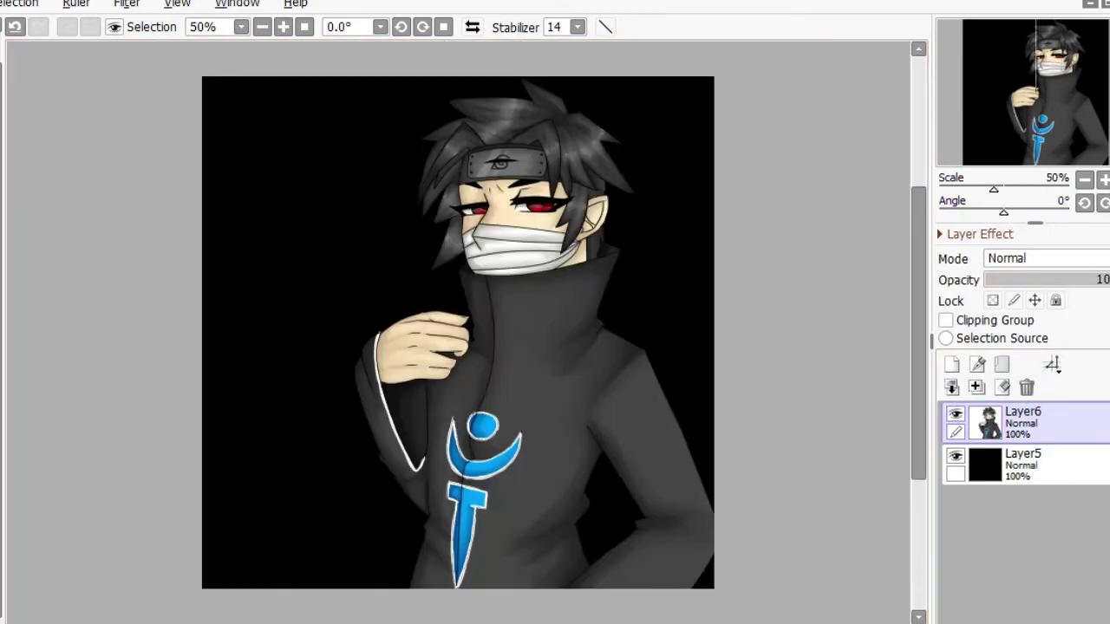
Paint a bright blue glow fading upward into black across the lower background on Layer5.
mouse_move(213, 486)
mouse_down()
mouse_move(322, 575)
mouse_move(711, 555)
mouse_move(298, 582)
mouse_move(719, 486)
mouse_up()
click(13, 26)
click(1023, 464)
mouse_move(260, 538)
mouse_down()
mouse_move(312, 483)
mouse_move(595, 445)
mouse_move(335, 416)
mouse_move(694, 399)
mouse_up()
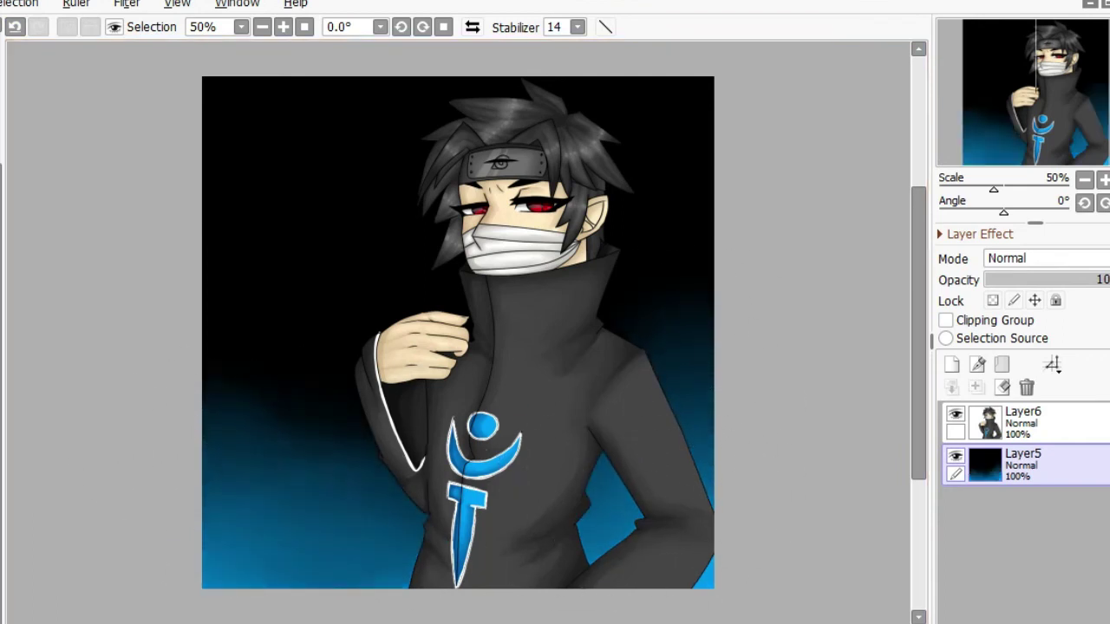
Darken the character's outer areas and the background with soft black shading on a new top layer, leaving the centre lighter.
key(ctrl+shift+n)
mouse_move(364, 434)
mouse_down()
mouse_move(404, 612)
mouse_move(552, 529)
mouse_move(394, 605)
mouse_move(632, 112)
mouse_move(656, 379)
mouse_up()
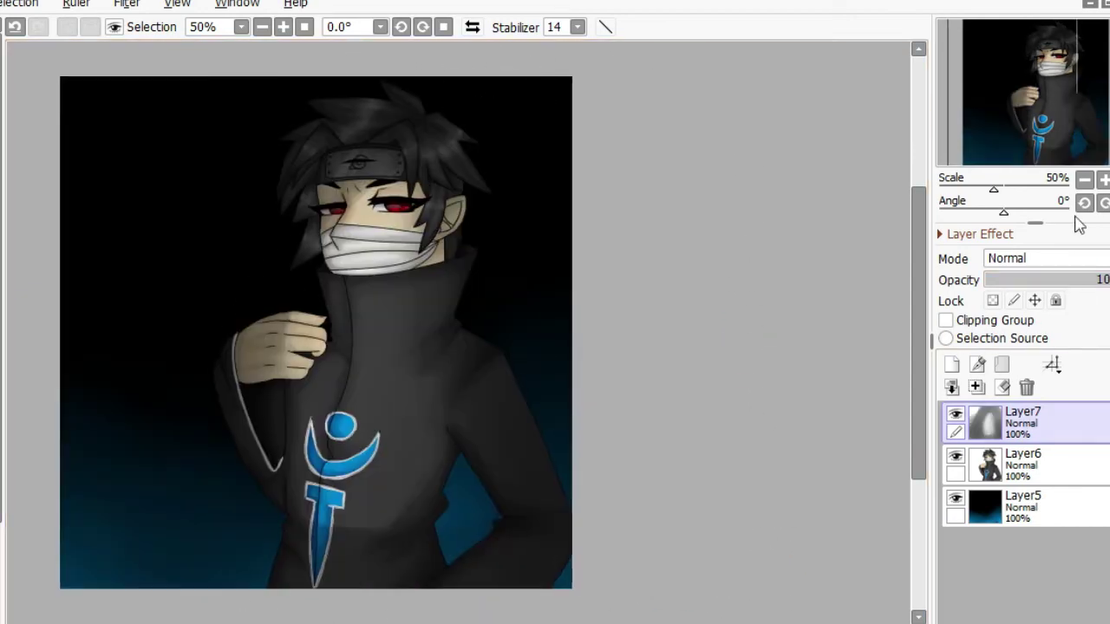
Paint a red glow over both eyes on a new top layer and set it to 55% opacity.
key(ctrl+shift+n)
drag(994, 188, 1017, 188)
click(1058, 61)
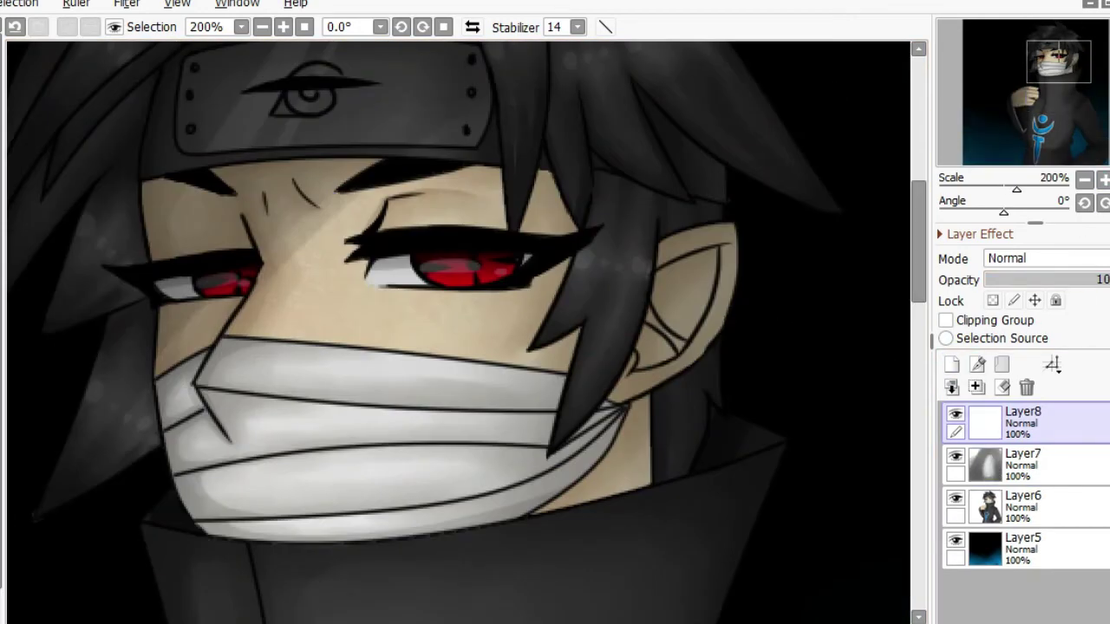
mouse_move(216, 282)
mouse_down()
mouse_move(495, 248)
mouse_move(396, 257)
mouse_up()
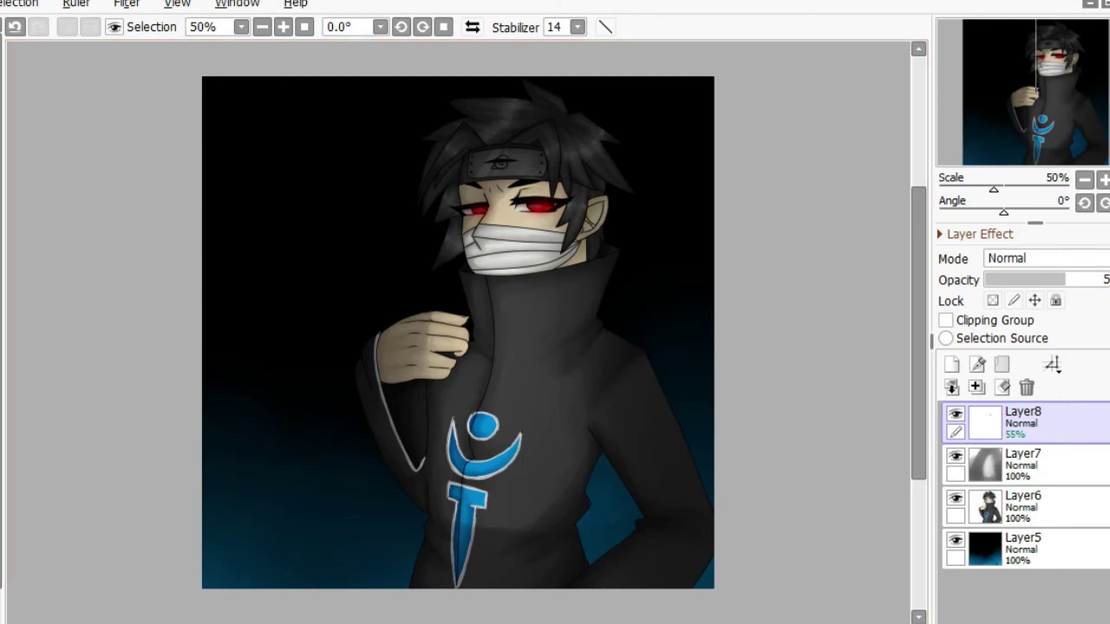